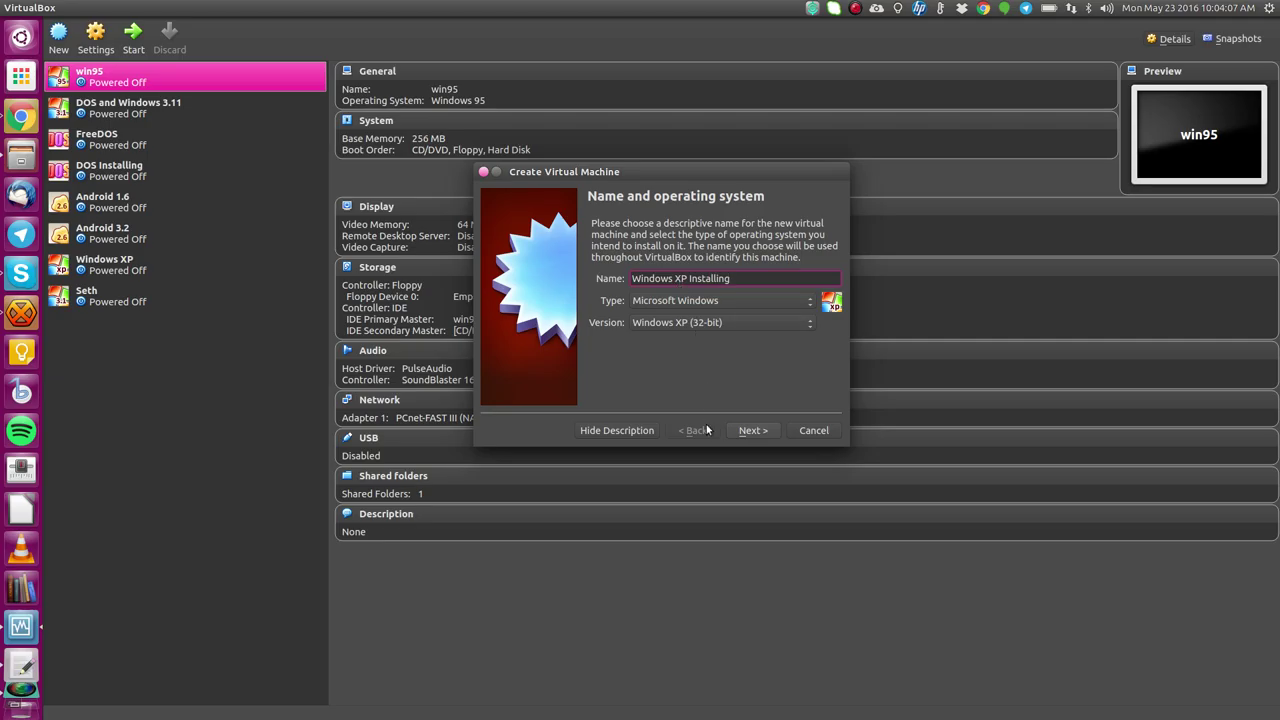
# Step: Accept the name and Windows XP (32-bit) type for the Windows XP Installing machine and set its memory to 2048 MB
pyautogui.click(753, 430)
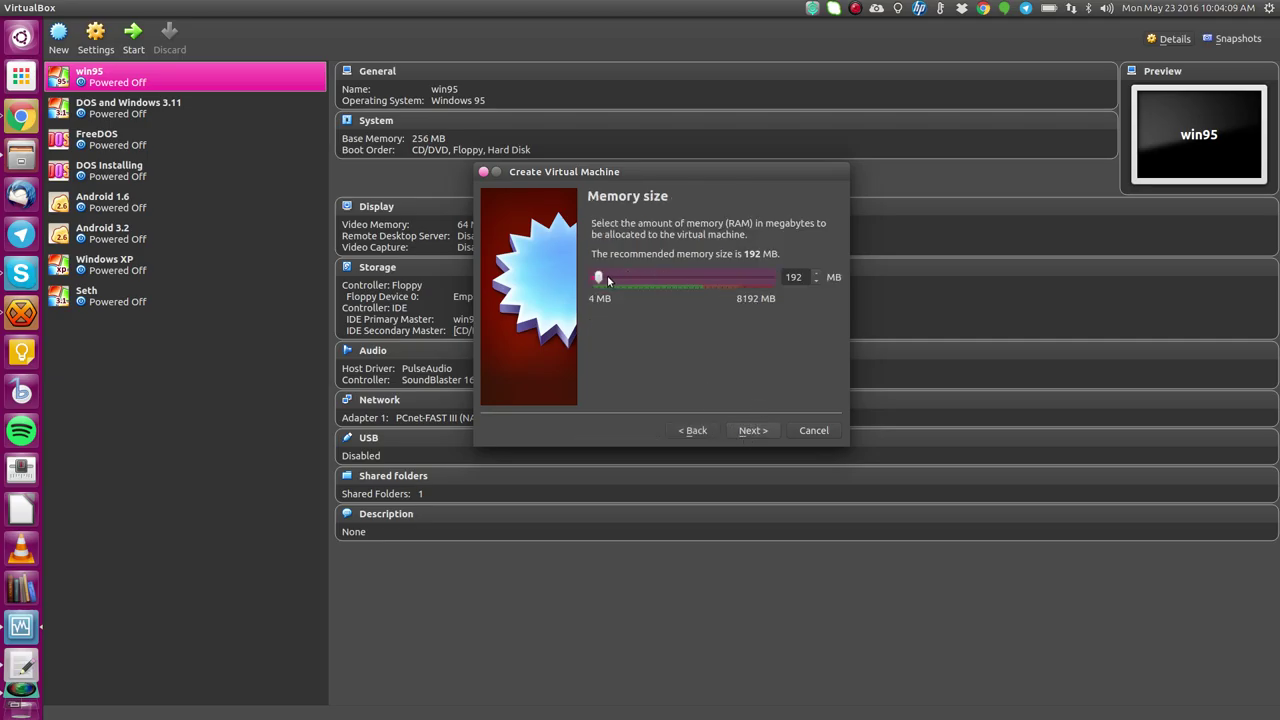
pyautogui.moveTo(607, 277); pyautogui.dragTo(638, 277)
pyautogui.click(753, 432)
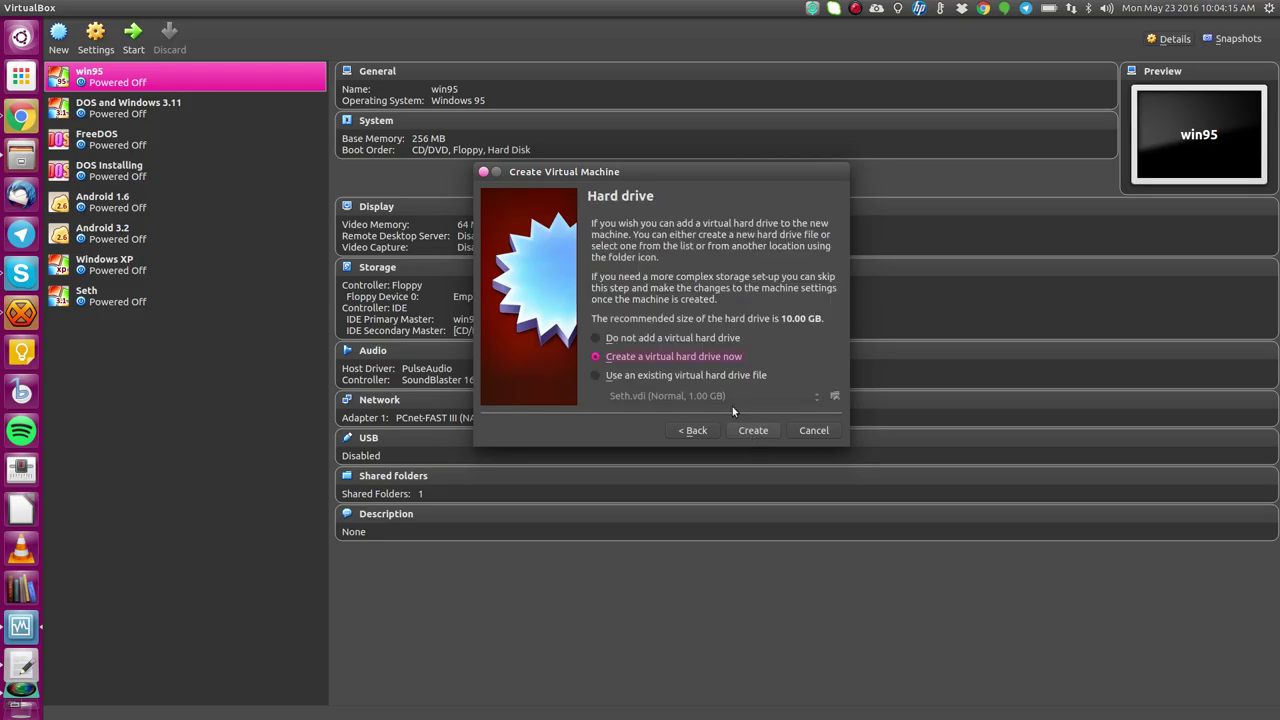
# Step: Create a new 20 GB VDI virtual hard drive for the Windows XP Installing machine
pyautogui.click(753, 430)
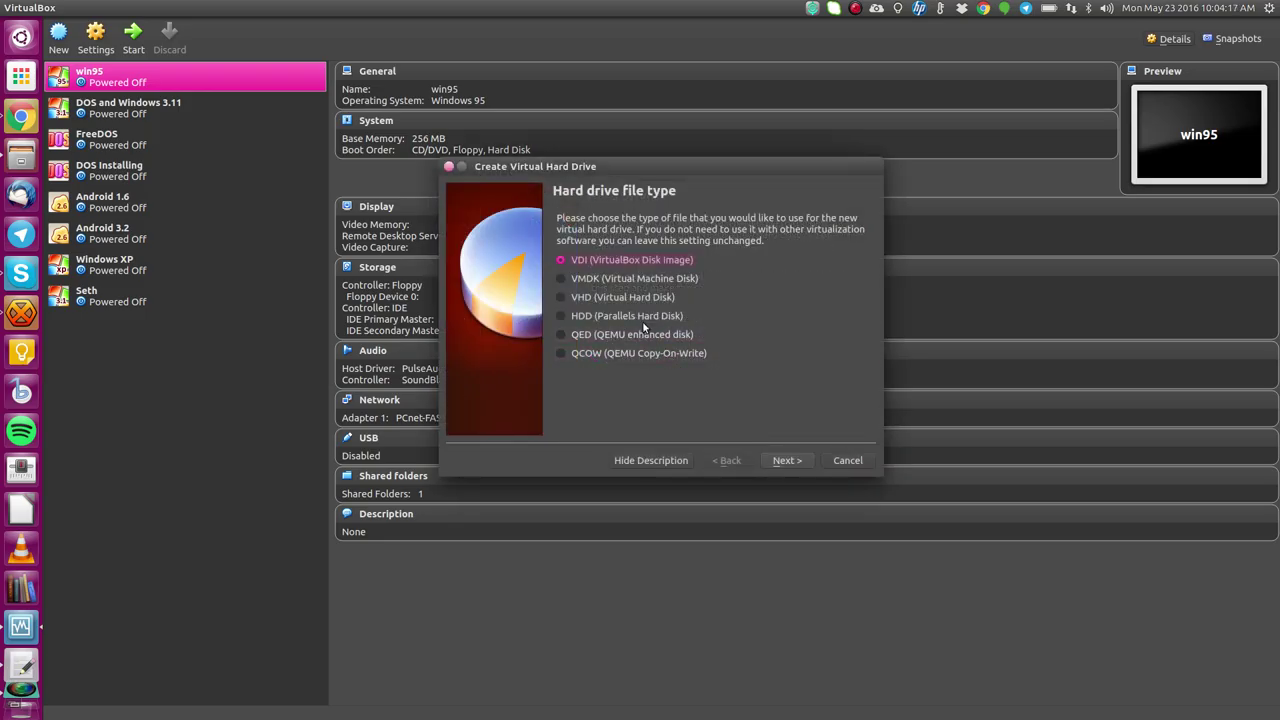
pyautogui.click(784, 462)
pyautogui.click(784, 462)
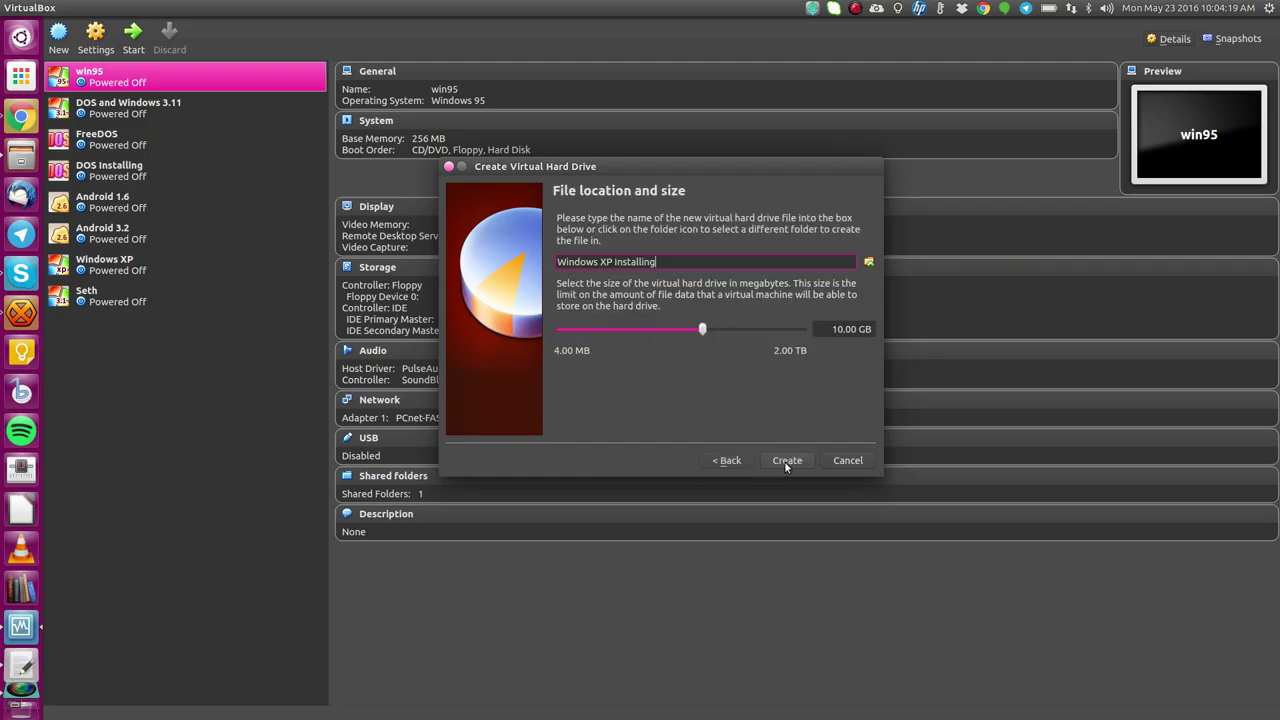
pyautogui.click(836, 329)
pyautogui.press('BackSpace')
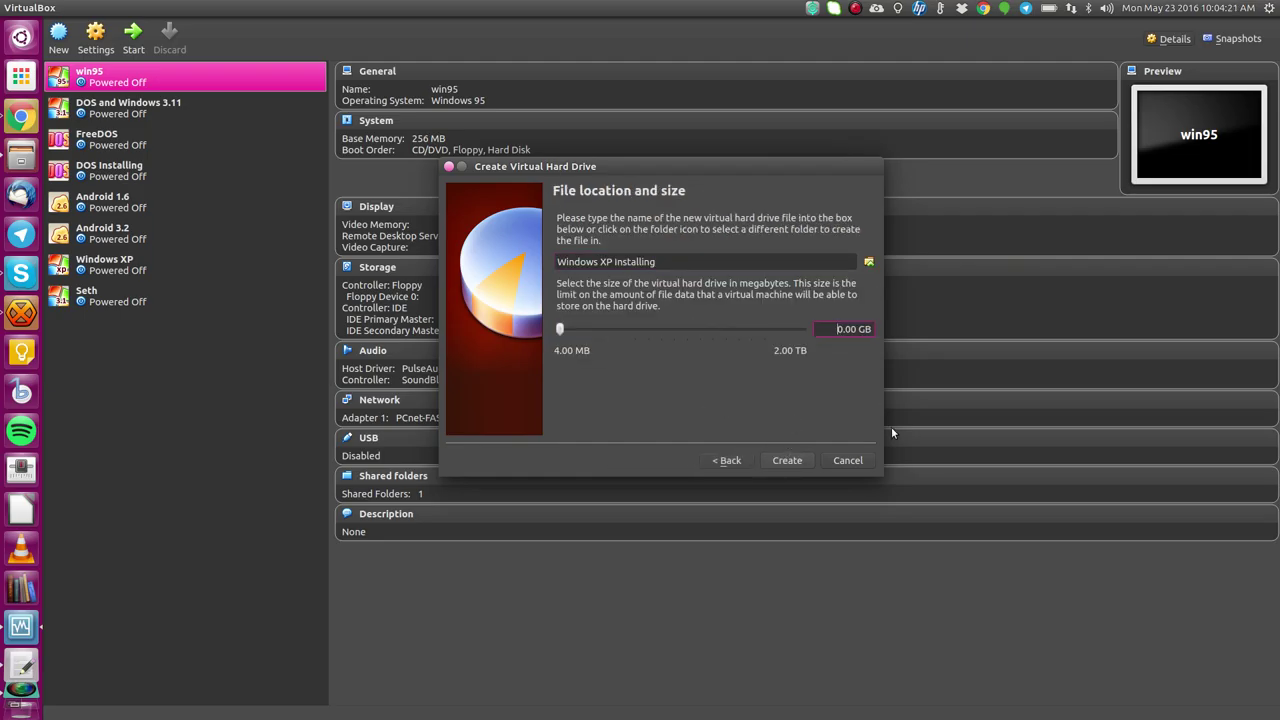
pyautogui.write('2')
pyautogui.click(788, 460)
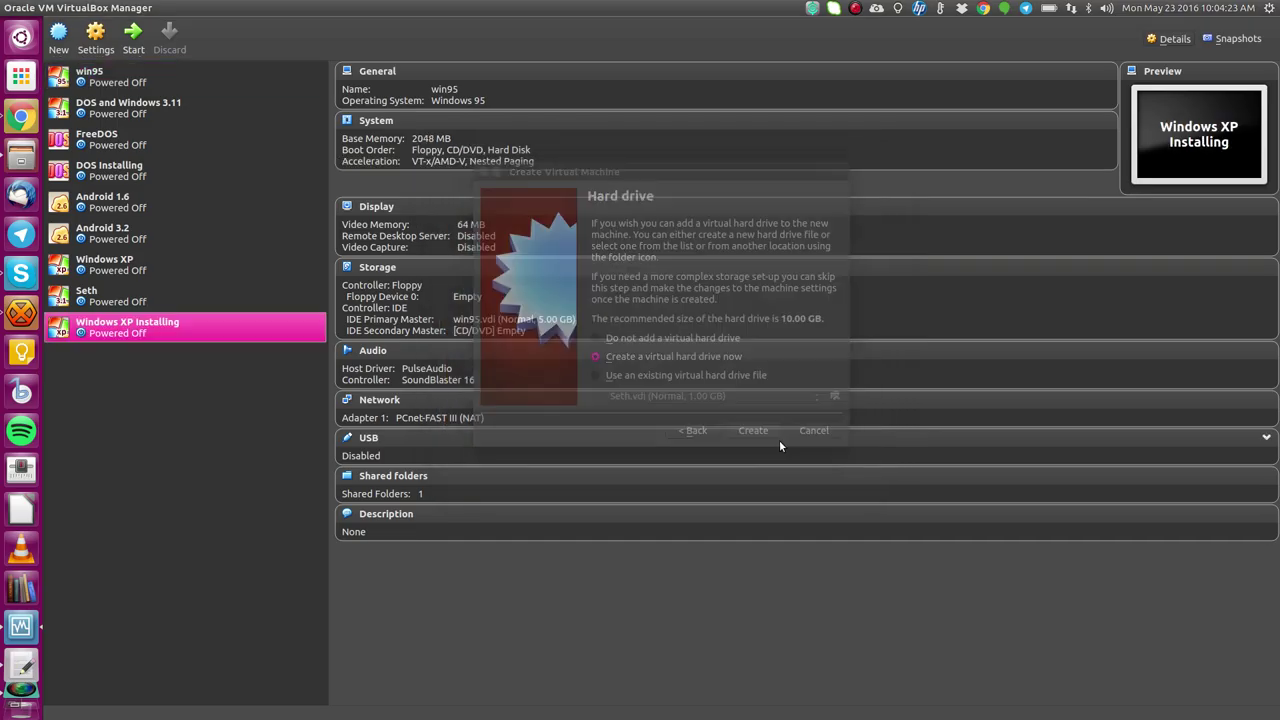
pyautogui.click(139, 42)
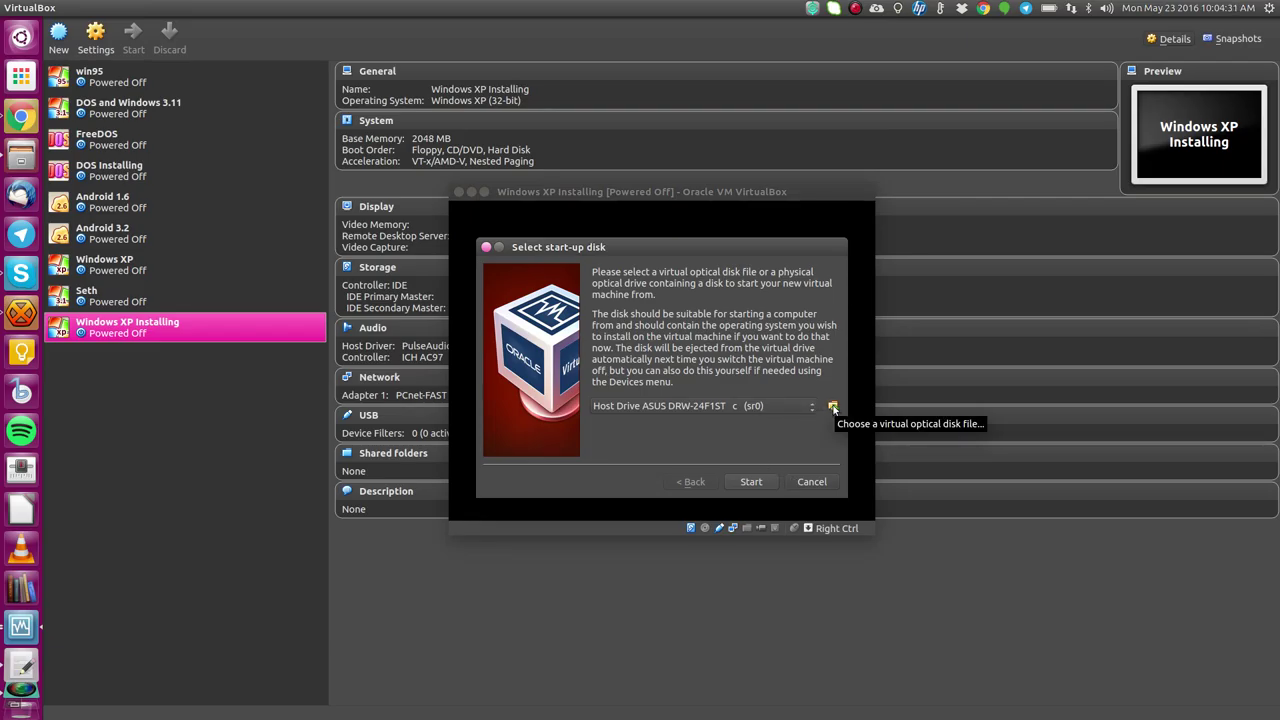
pyautogui.click(812, 481)
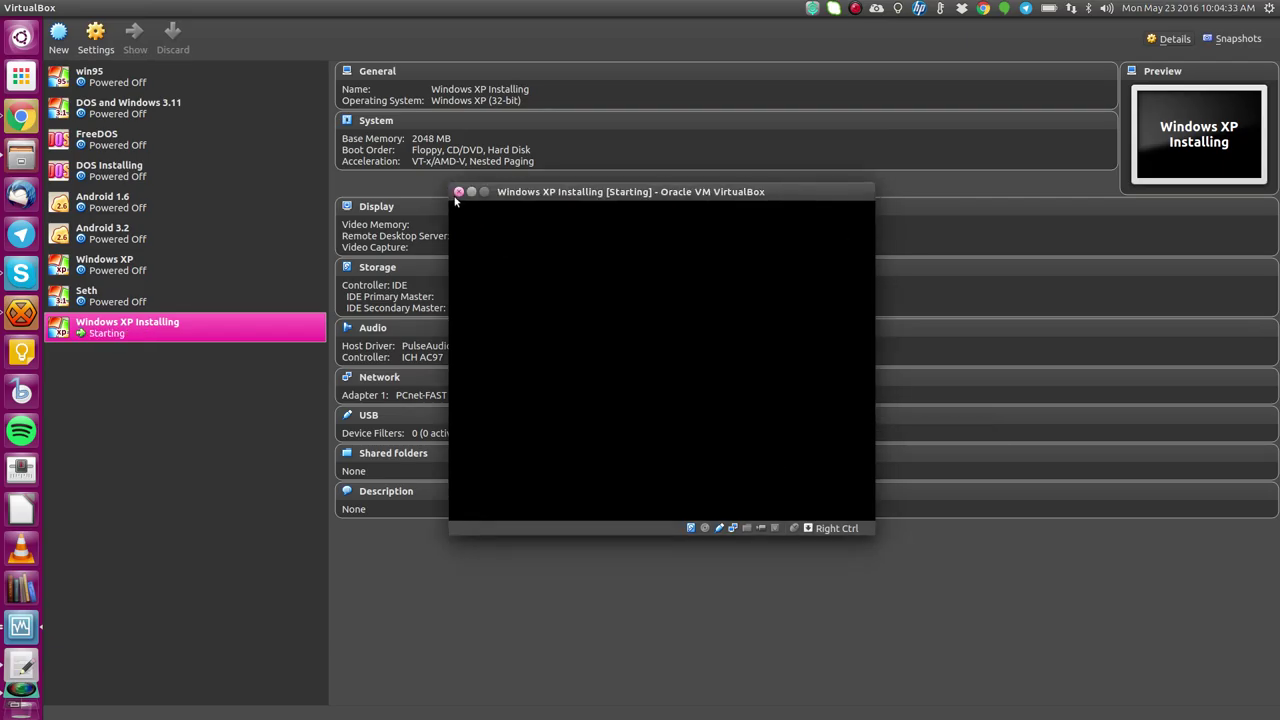
pyautogui.click(459, 191)
pyautogui.click(658, 370)
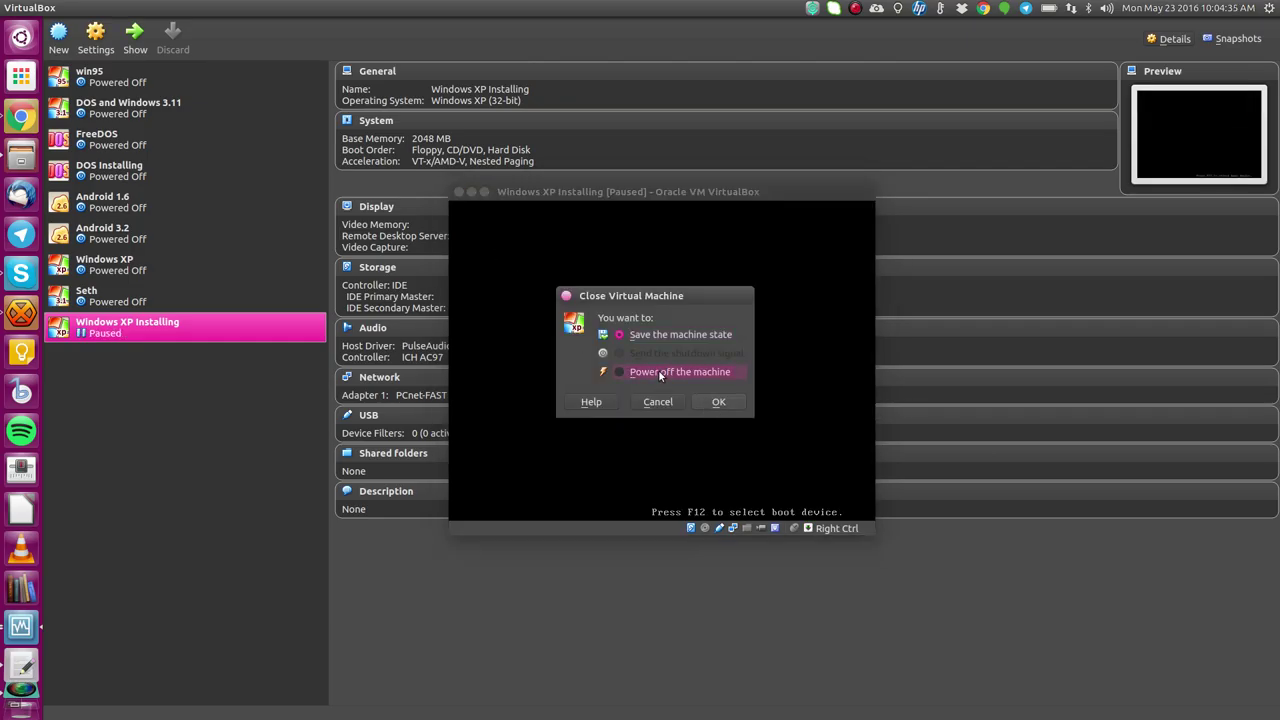
pyautogui.click(718, 401)
# Step: In the Windows XP Installing machine's system settings, enable the hardware clock in UTC time and PAE/NX
pyautogui.click(78, 55)
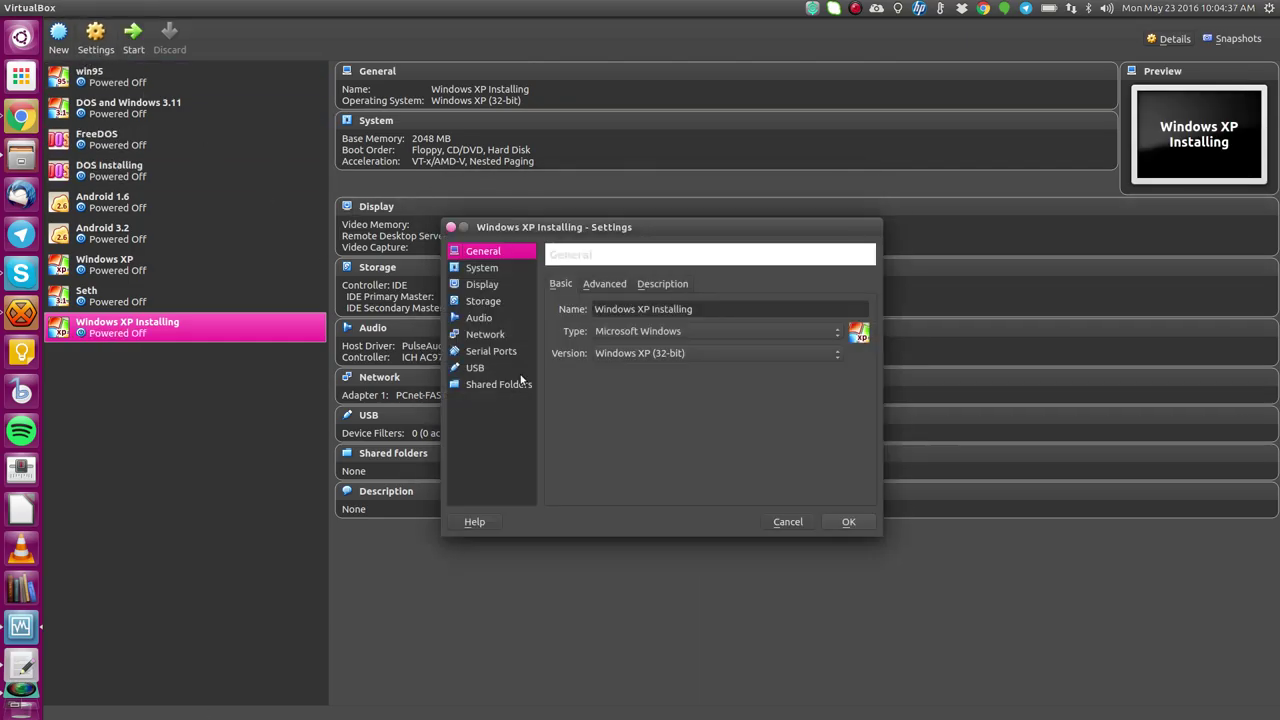
pyautogui.click(605, 284)
pyautogui.click(647, 288)
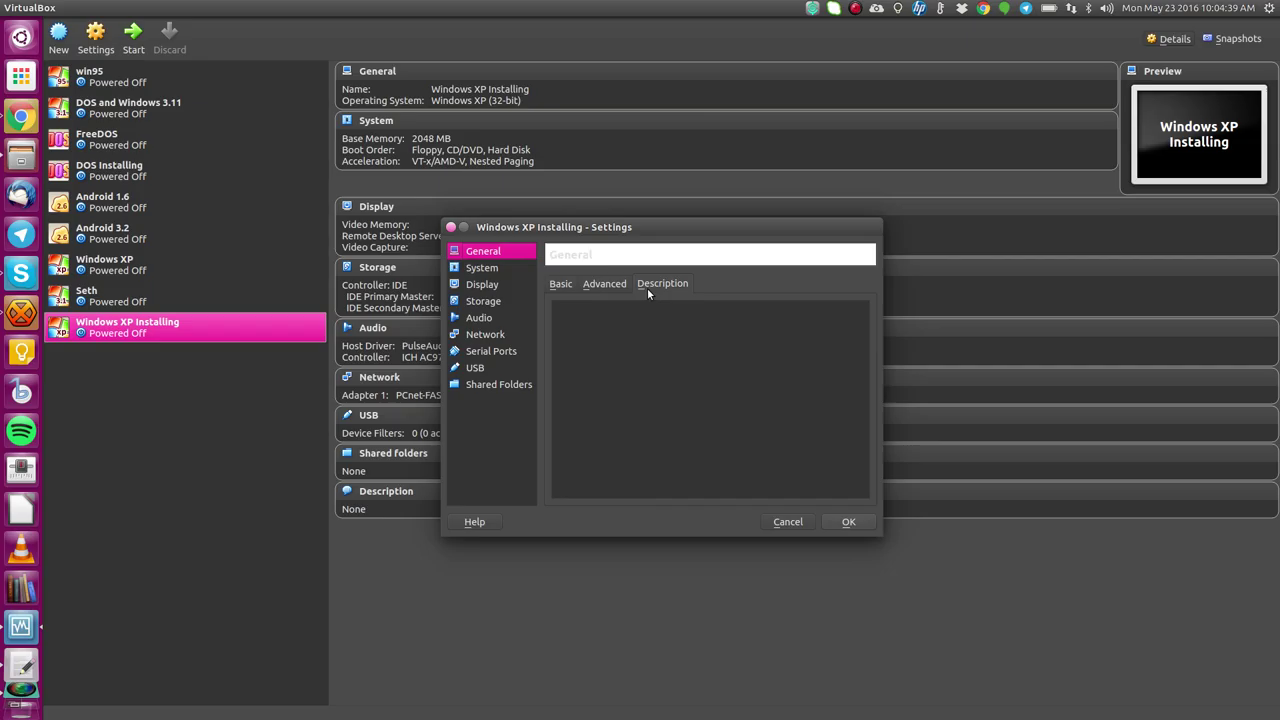
pyautogui.click(470, 270)
pyautogui.click(675, 433)
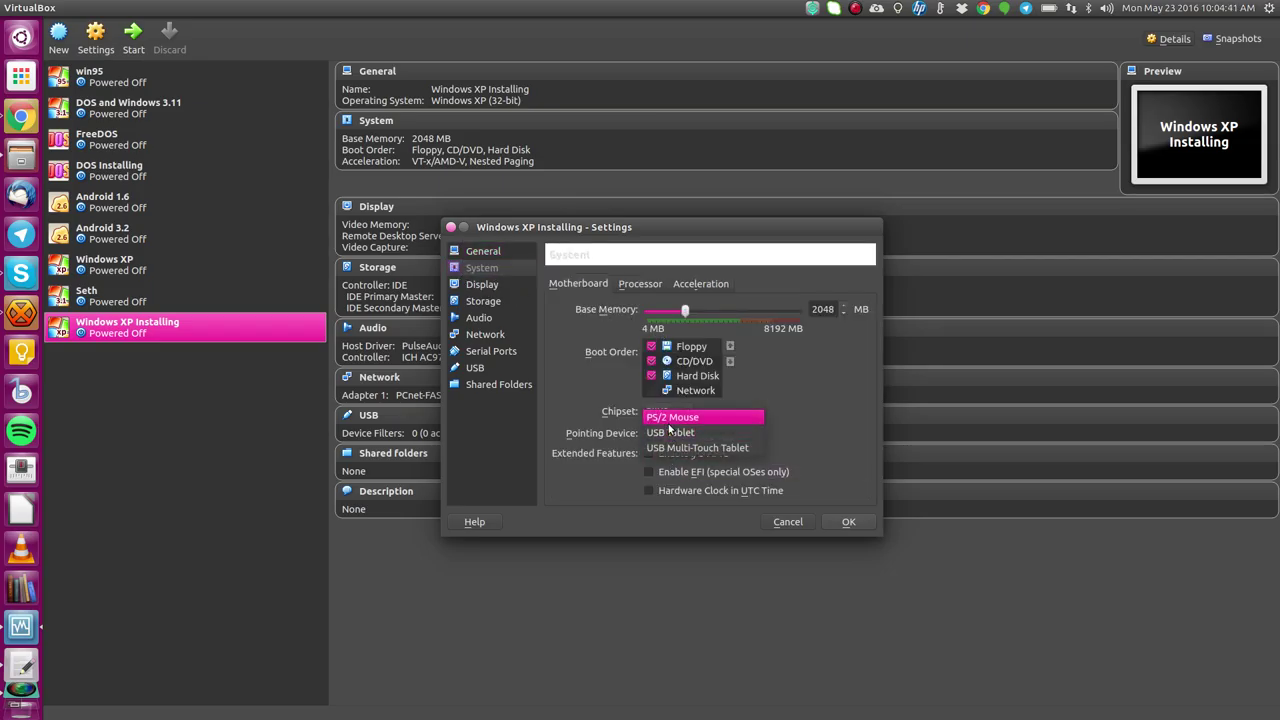
pyautogui.click(680, 414)
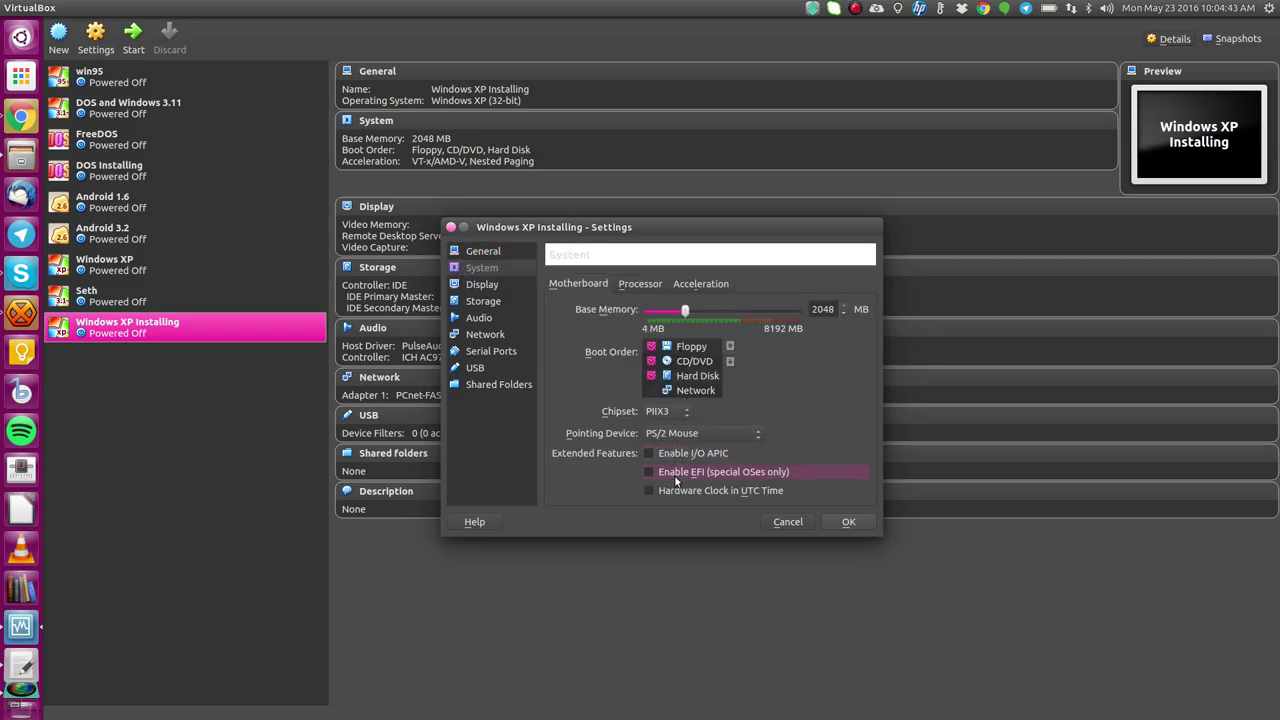
pyautogui.moveTo(661, 463)
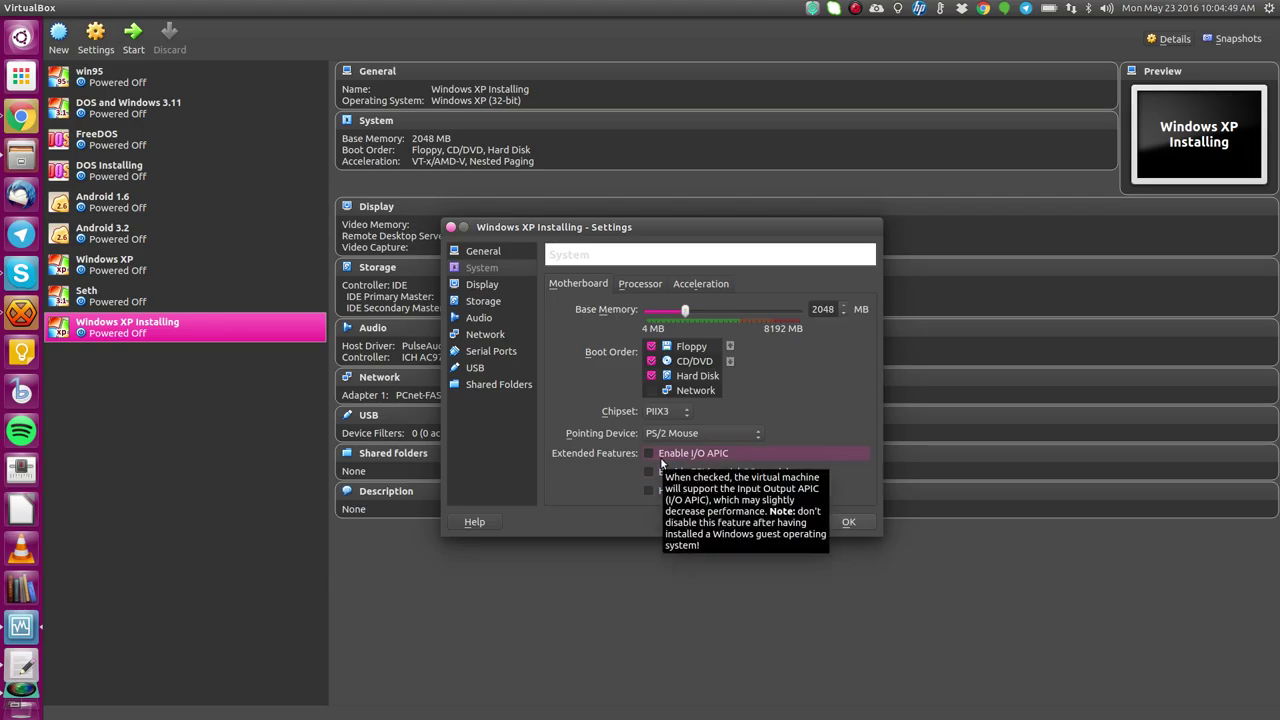
pyautogui.click(649, 490)
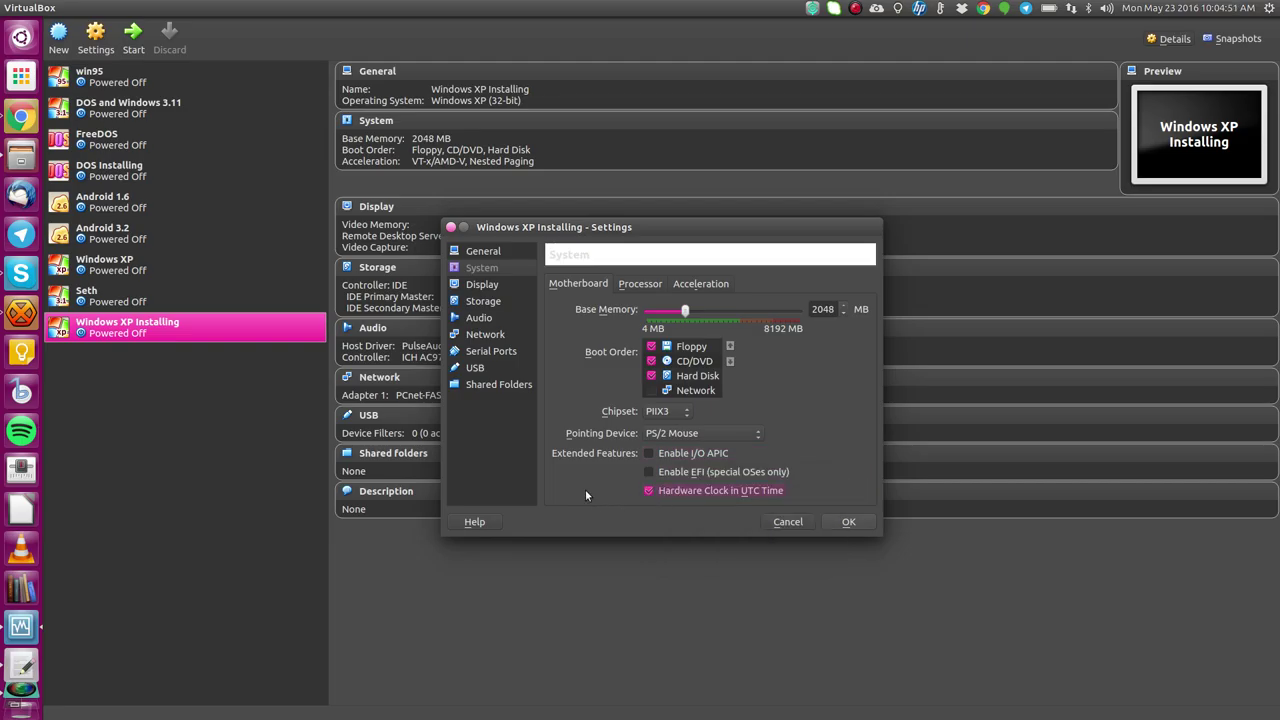
pyautogui.click(650, 286)
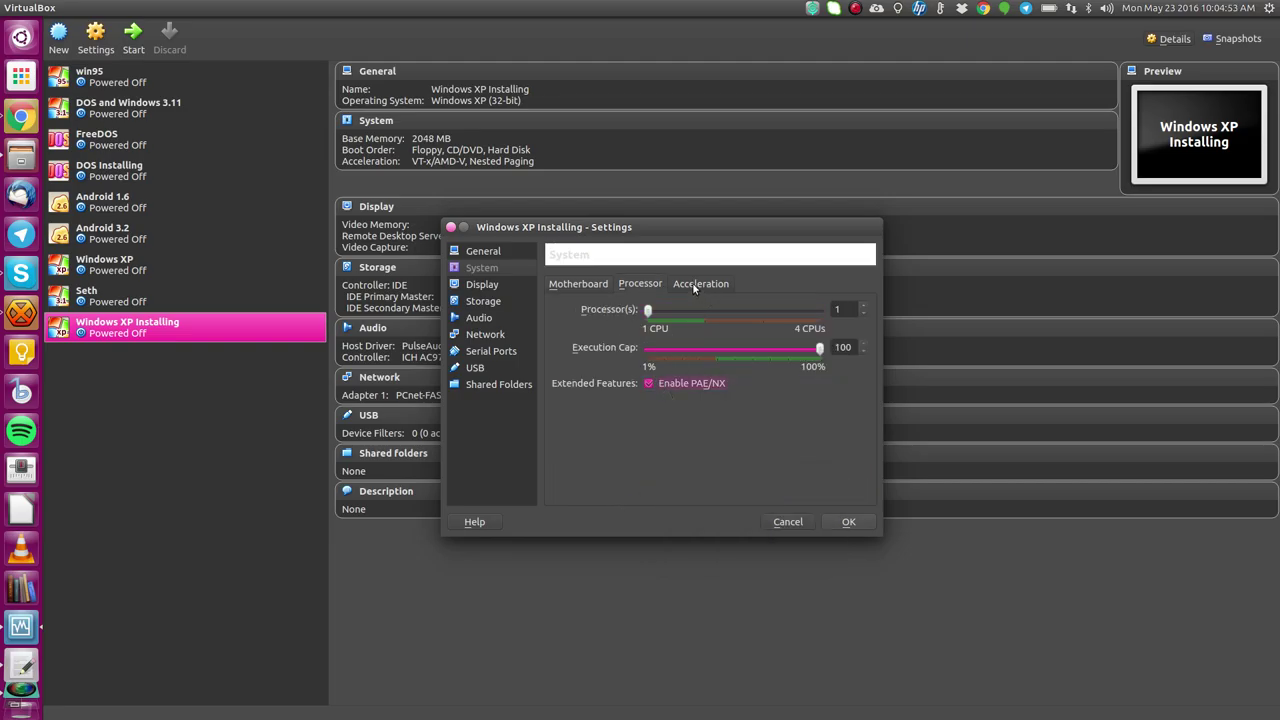
pyautogui.click(700, 284)
# Step: Set the machine's video memory to 128 MB and enable 3D acceleration and 2D video acceleration
pyautogui.click(481, 284)
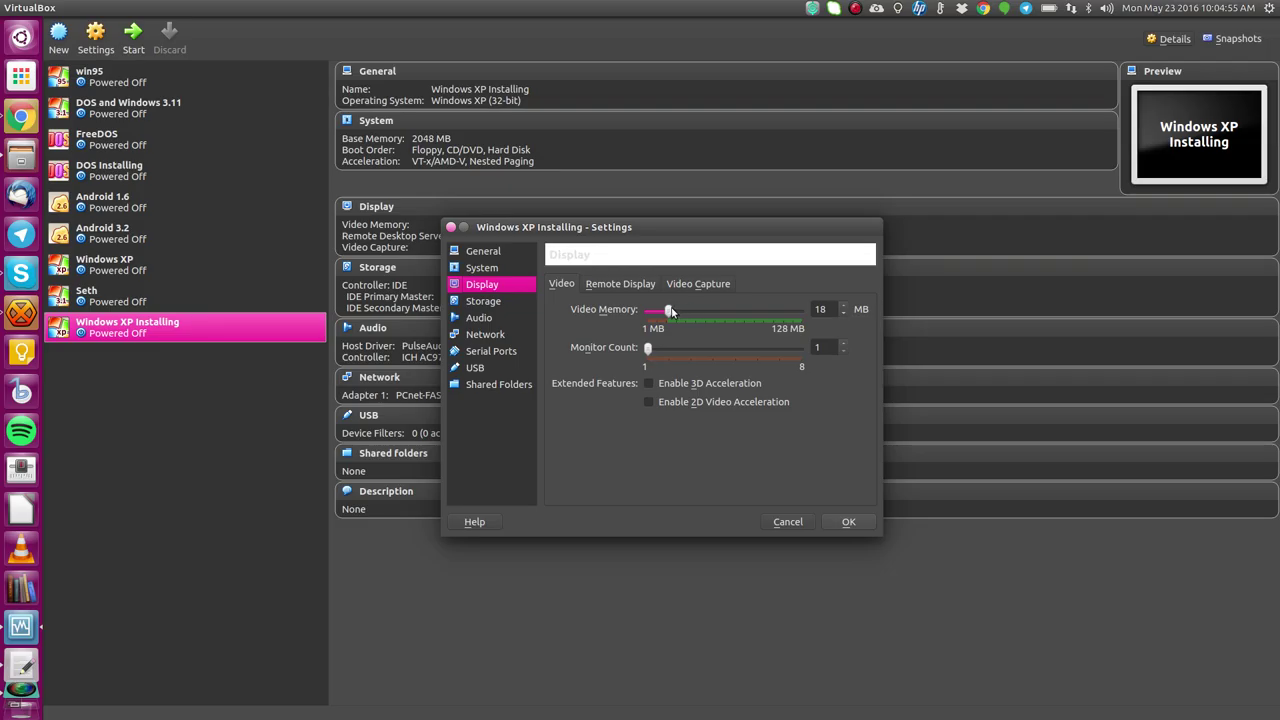
pyautogui.moveTo(668, 309); pyautogui.dragTo(878, 313)
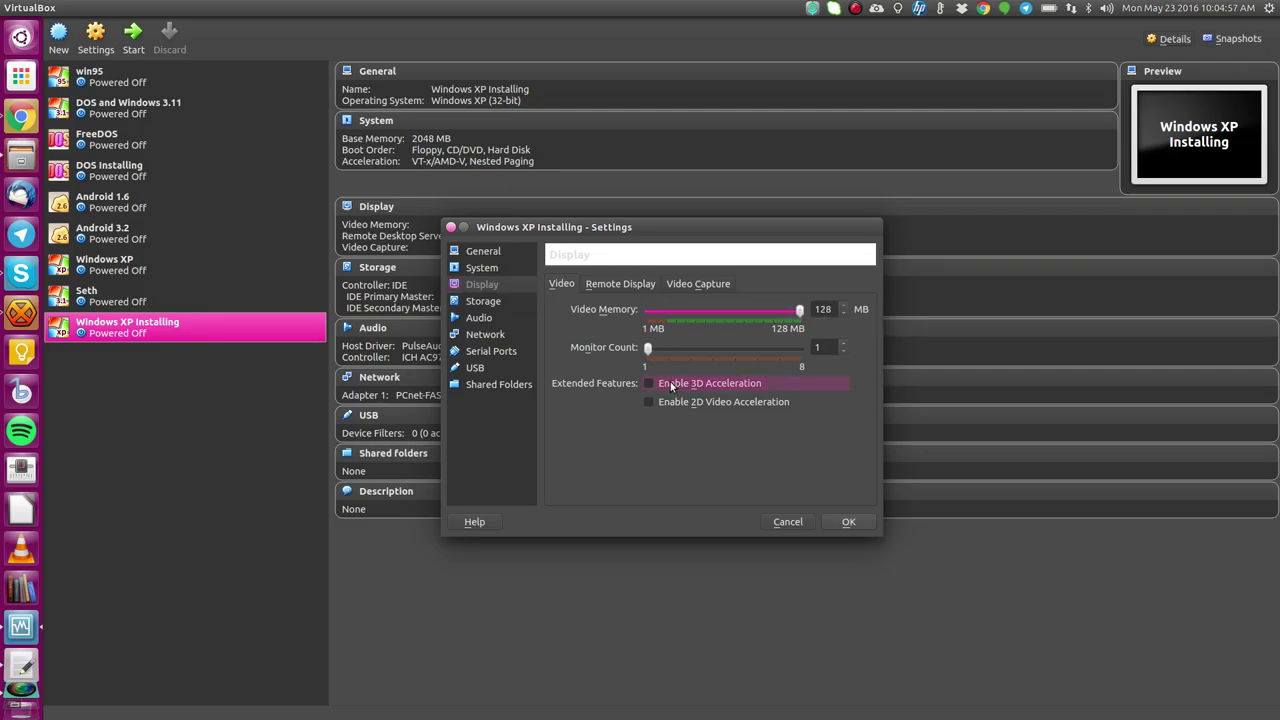
pyautogui.click(638, 283)
pyautogui.click(562, 284)
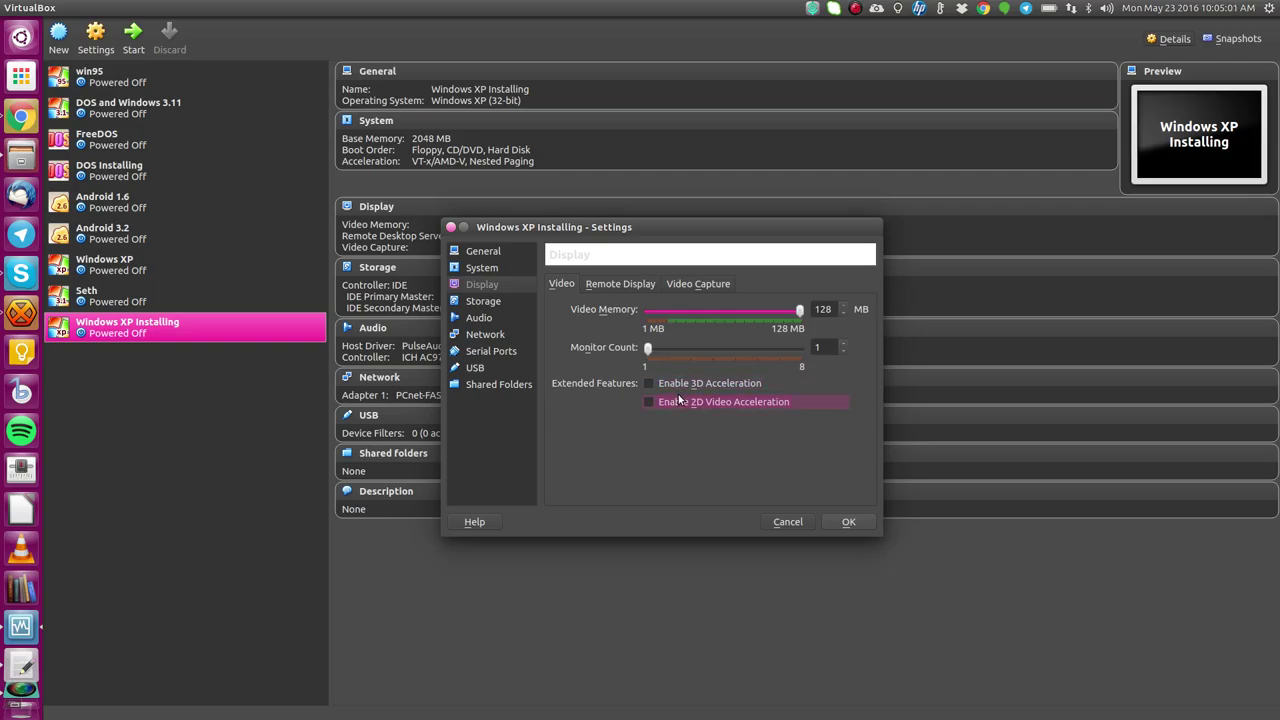
pyautogui.click(633, 284)
pyautogui.click(690, 284)
# Step: Review the storage, audio, network, serial port, USB and shared folder settings, and save the machine's configuration
pyautogui.click(490, 301)
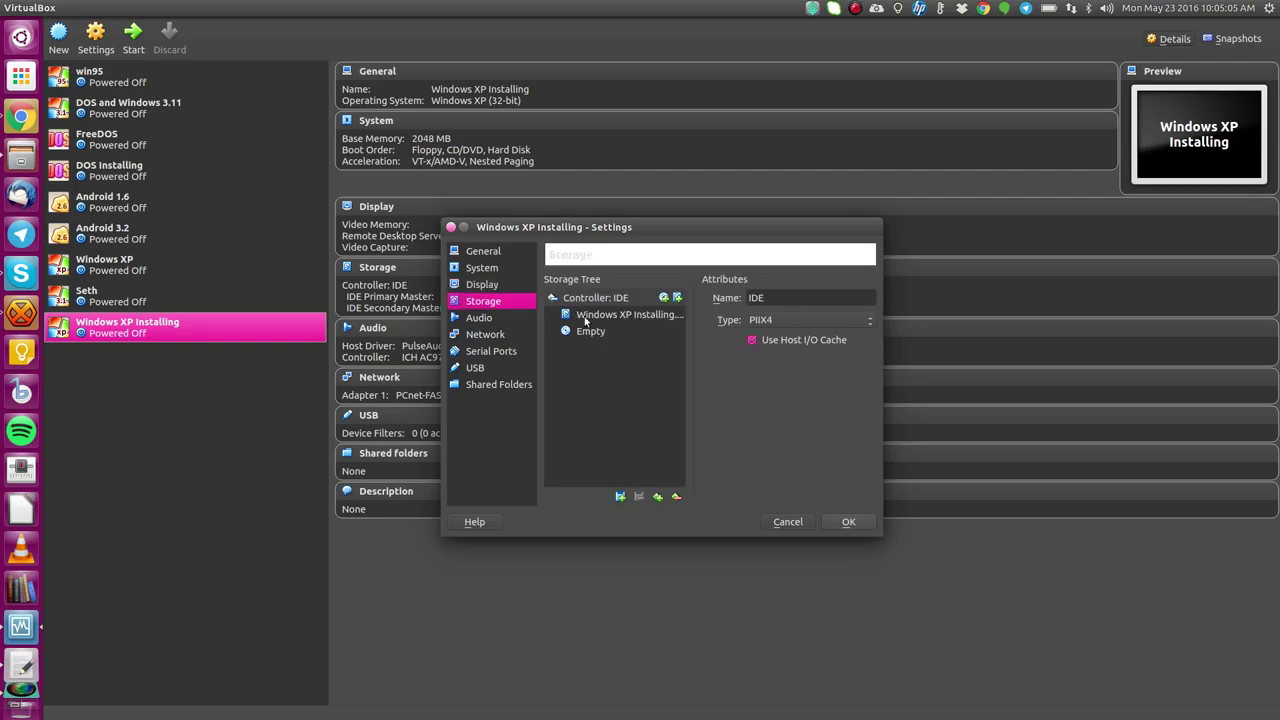
pyautogui.click(485, 320)
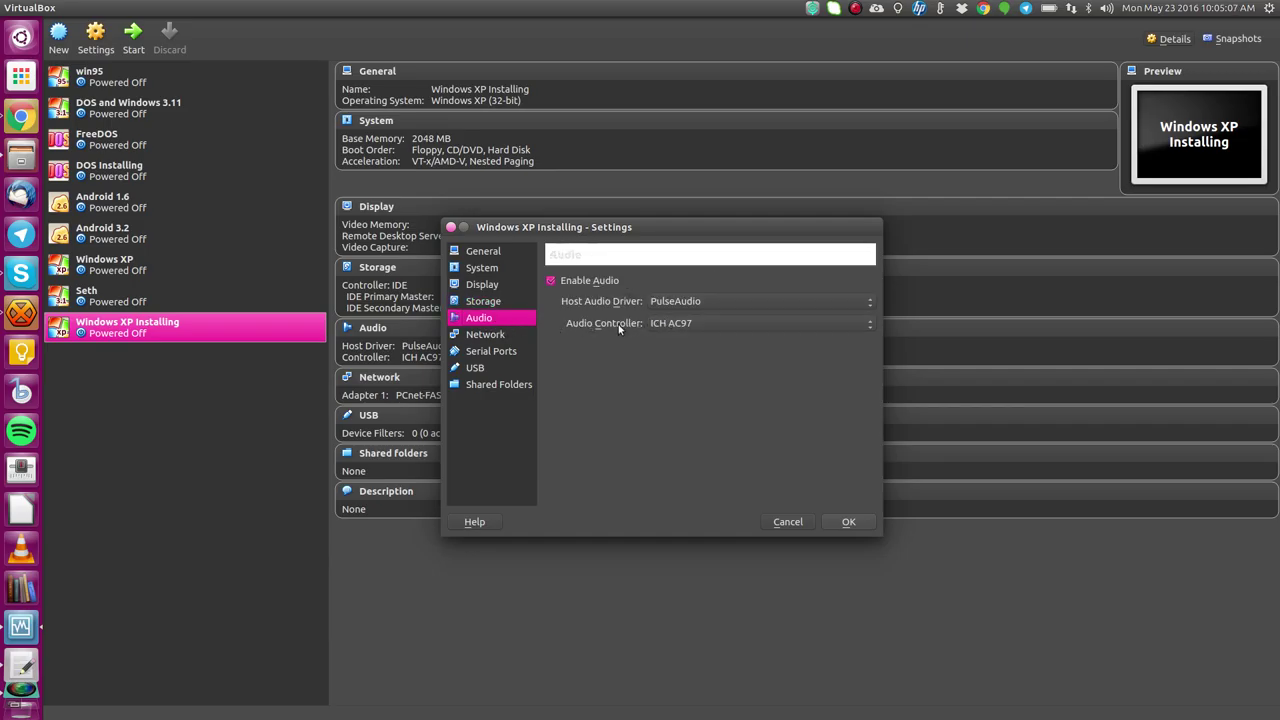
pyautogui.click(486, 336)
pyautogui.click(600, 368)
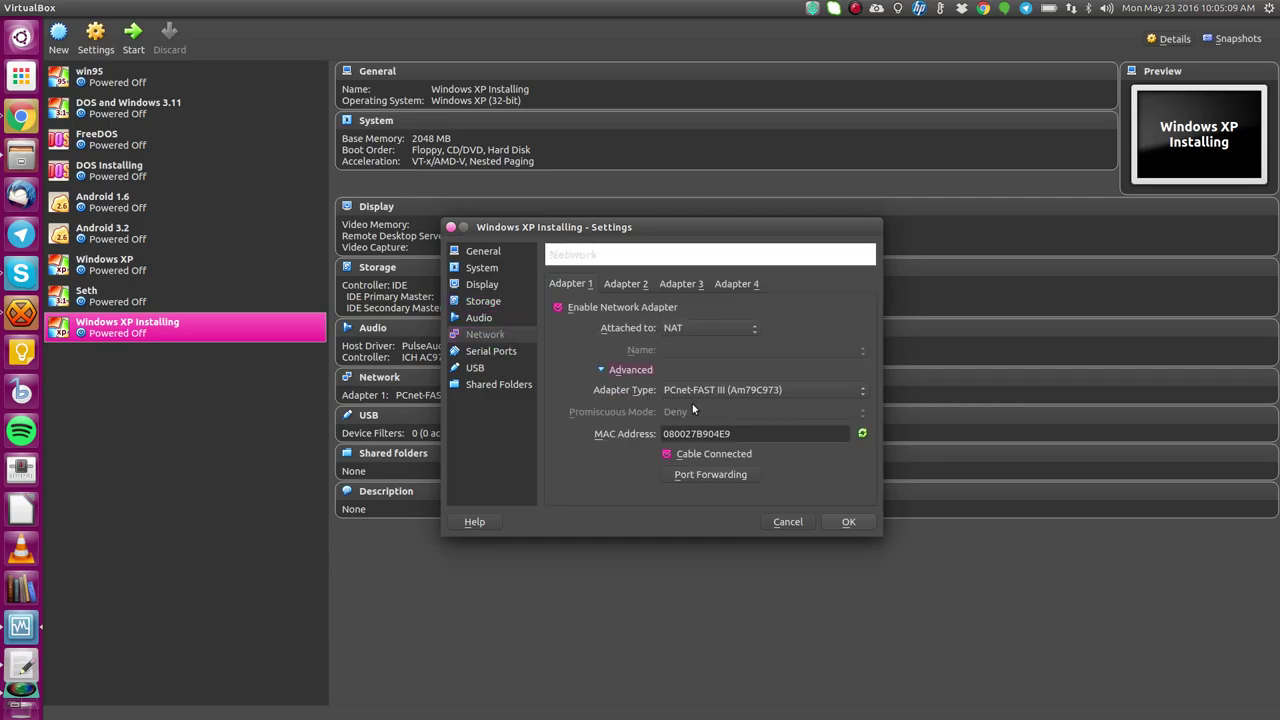
pyautogui.click(490, 351)
pyautogui.click(480, 369)
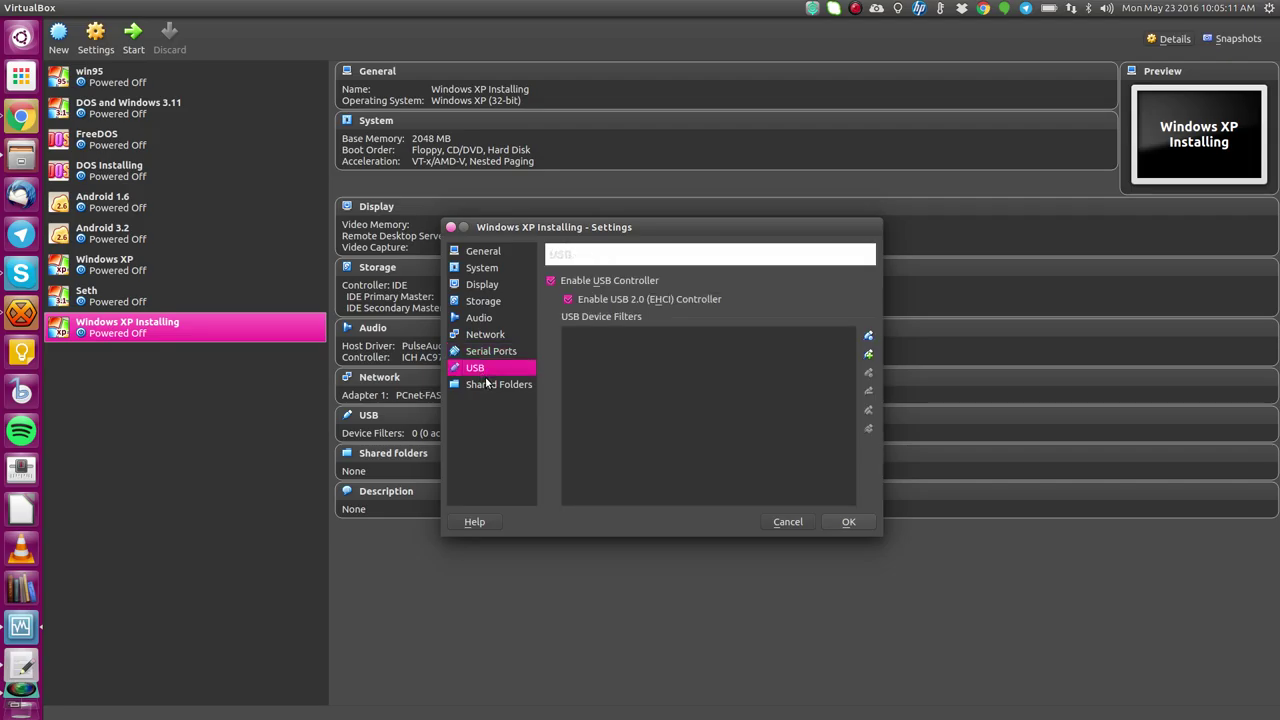
pyautogui.click(487, 385)
pyautogui.click(838, 519)
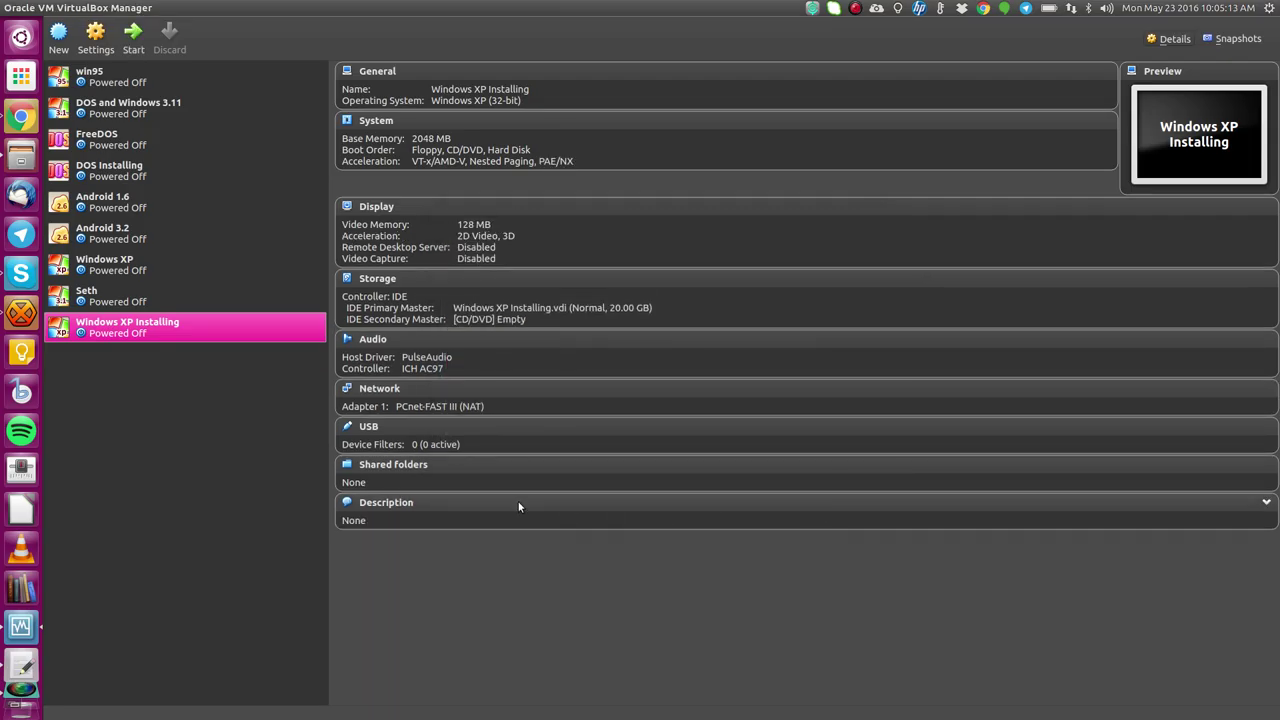
# Step: Start the Windows XP Installing machine and mount SW_CD_Windows_XP_Professional_32BIT_English_ISO_MLF_X15-05160.ISO in its virtual optical drive
pyautogui.click(130, 40)
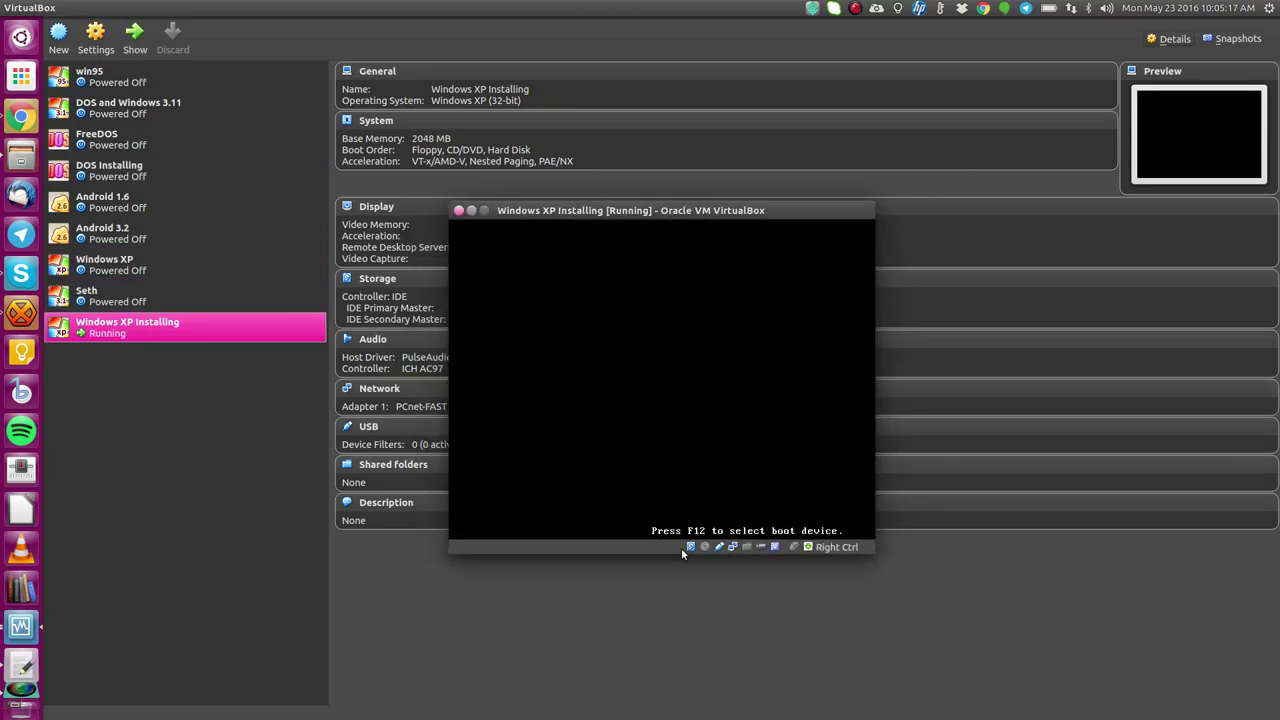
pyautogui.click(704, 547)
pyautogui.click(730, 555)
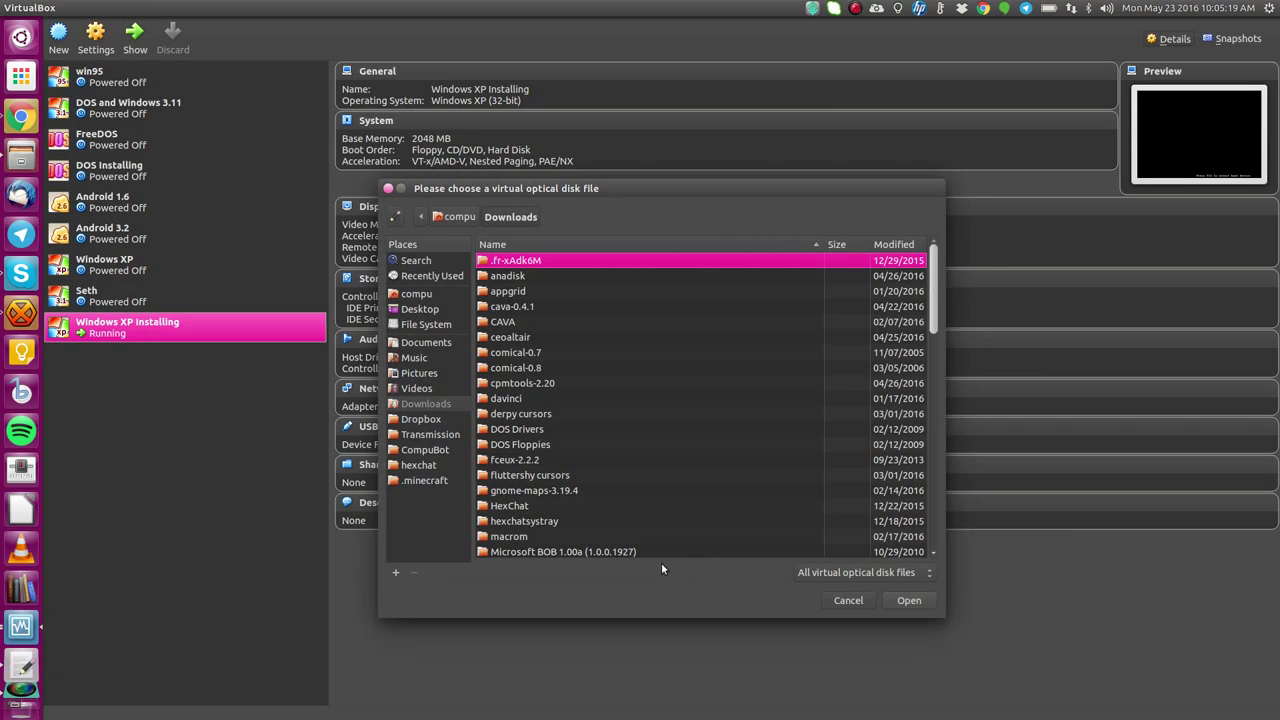
pyautogui.click(848, 600)
pyautogui.click(759, 495)
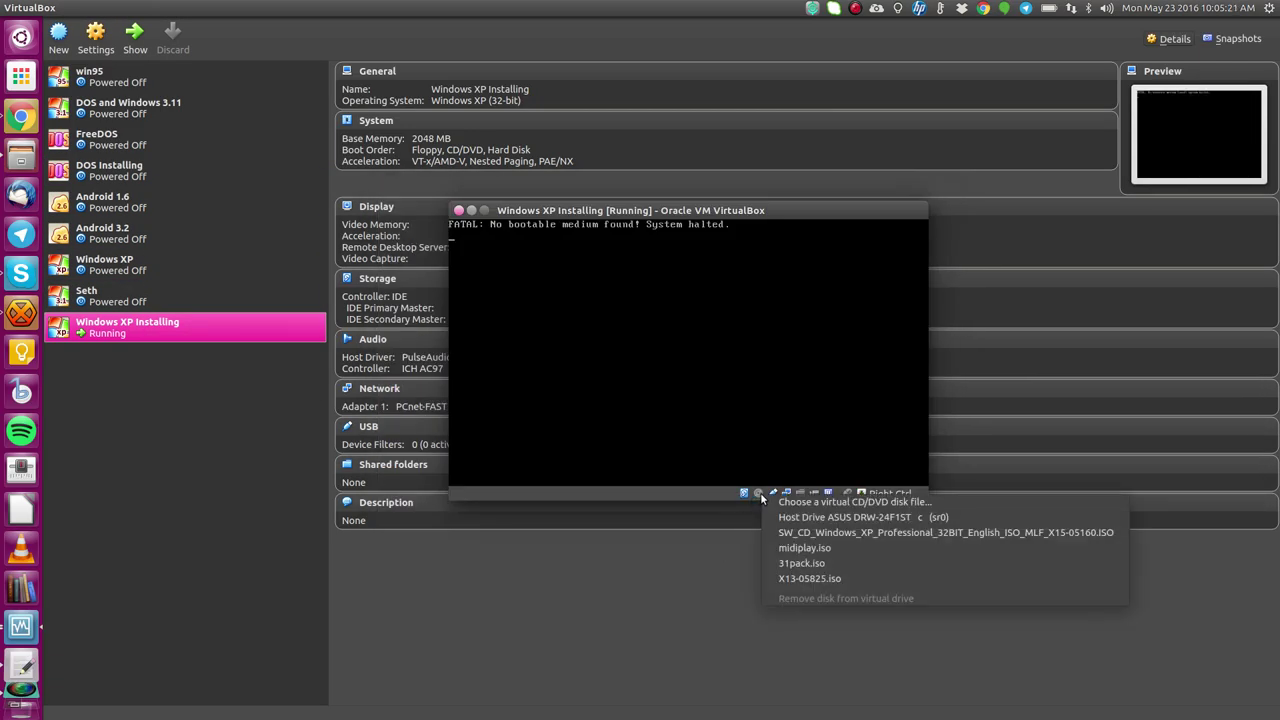
pyautogui.click(797, 533)
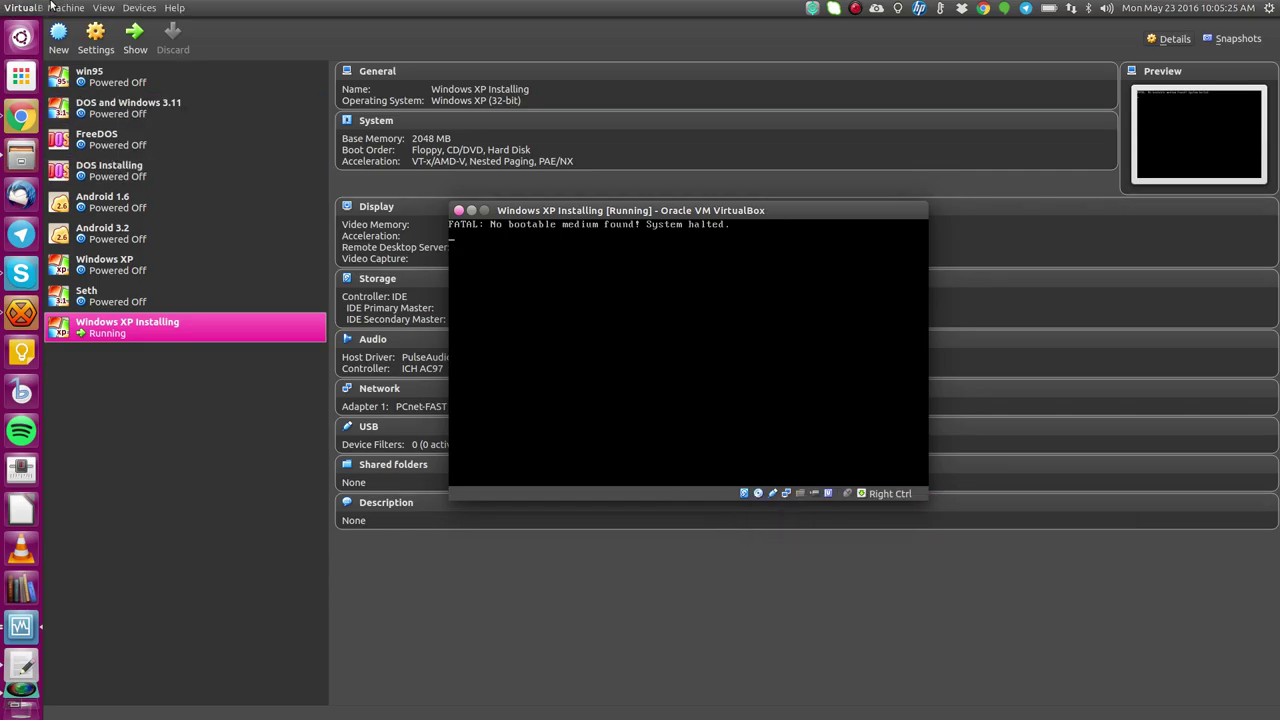
# Step: Reset the running virtual machine so that it boots from the mounted Windows XP disc
pyautogui.click(65, 7)
pyautogui.click(92, 162)
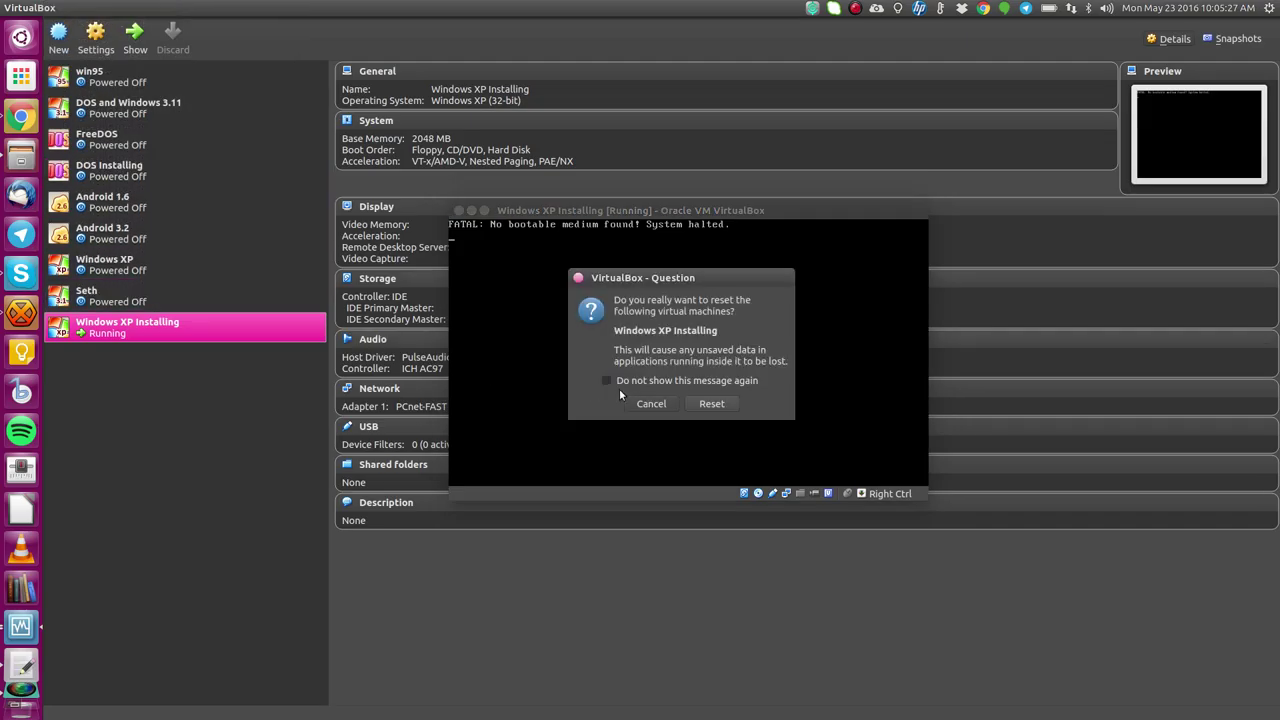
pyautogui.click(711, 404)
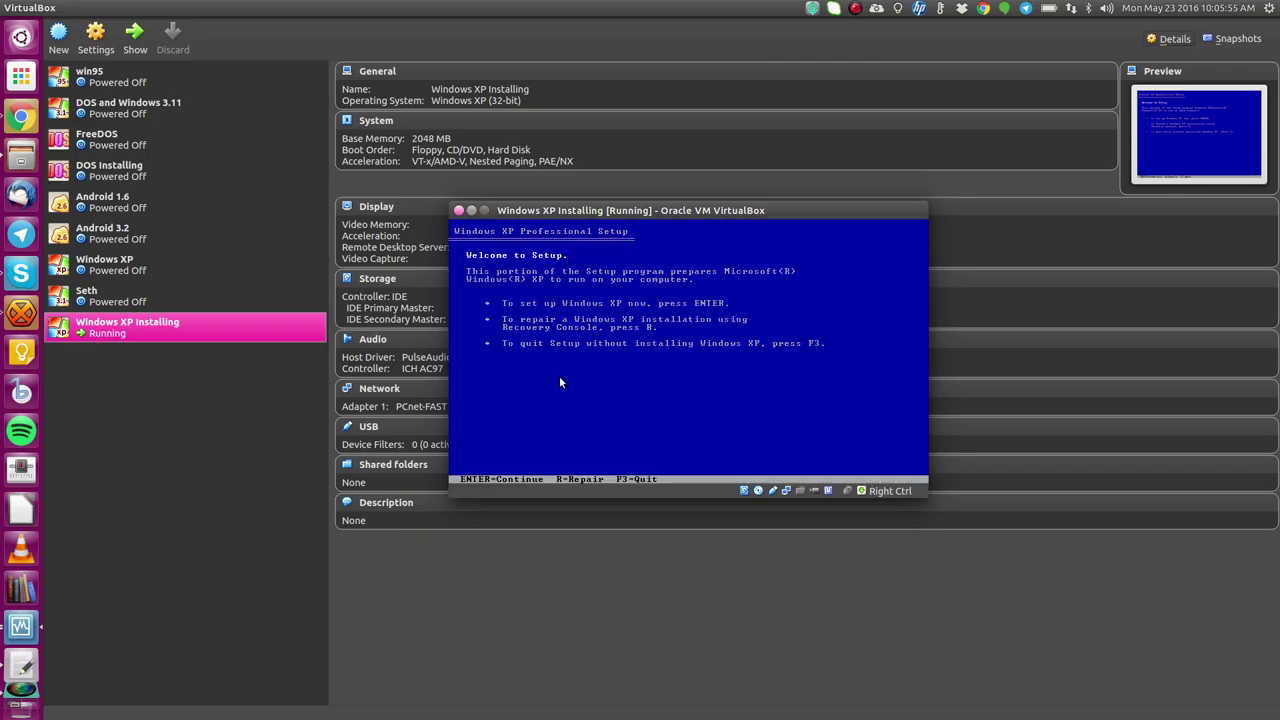
# Step: Accept the Windows XP licence agreement and install Windows XP on the disk's unpartitioned space, confirming the partition formatting
pyautogui.press('Return')
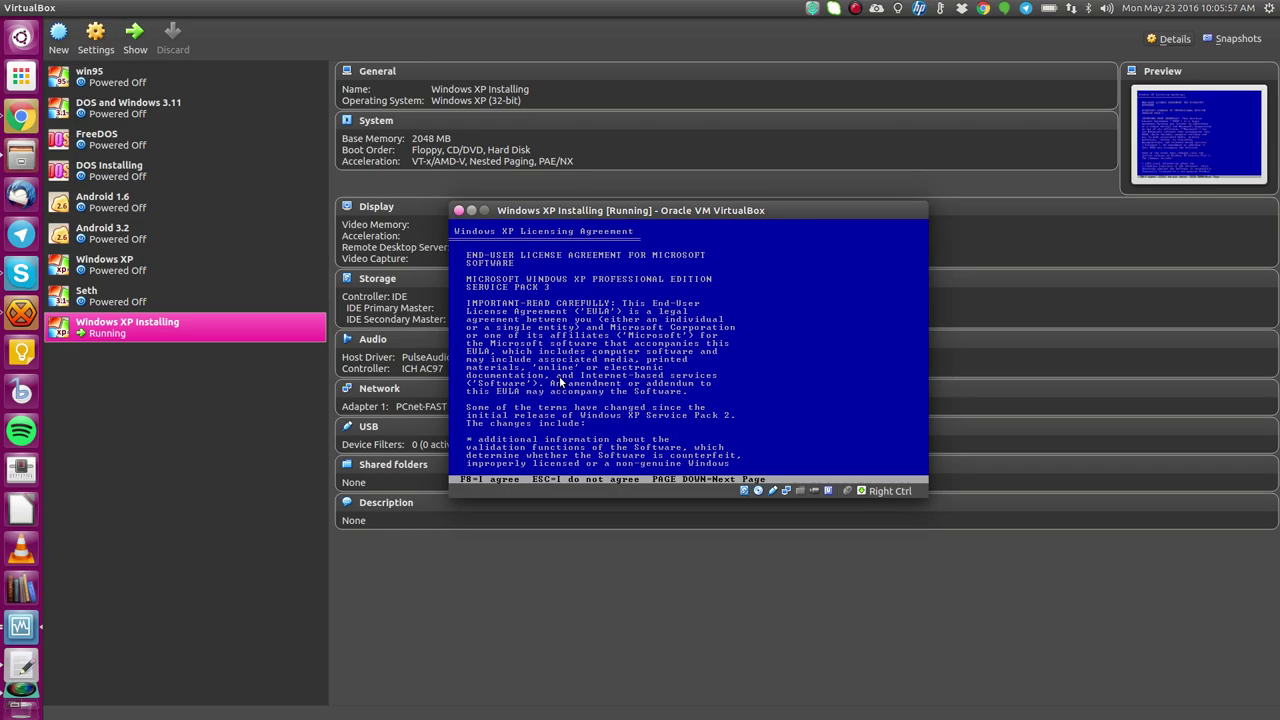
pyautogui.press('F8')
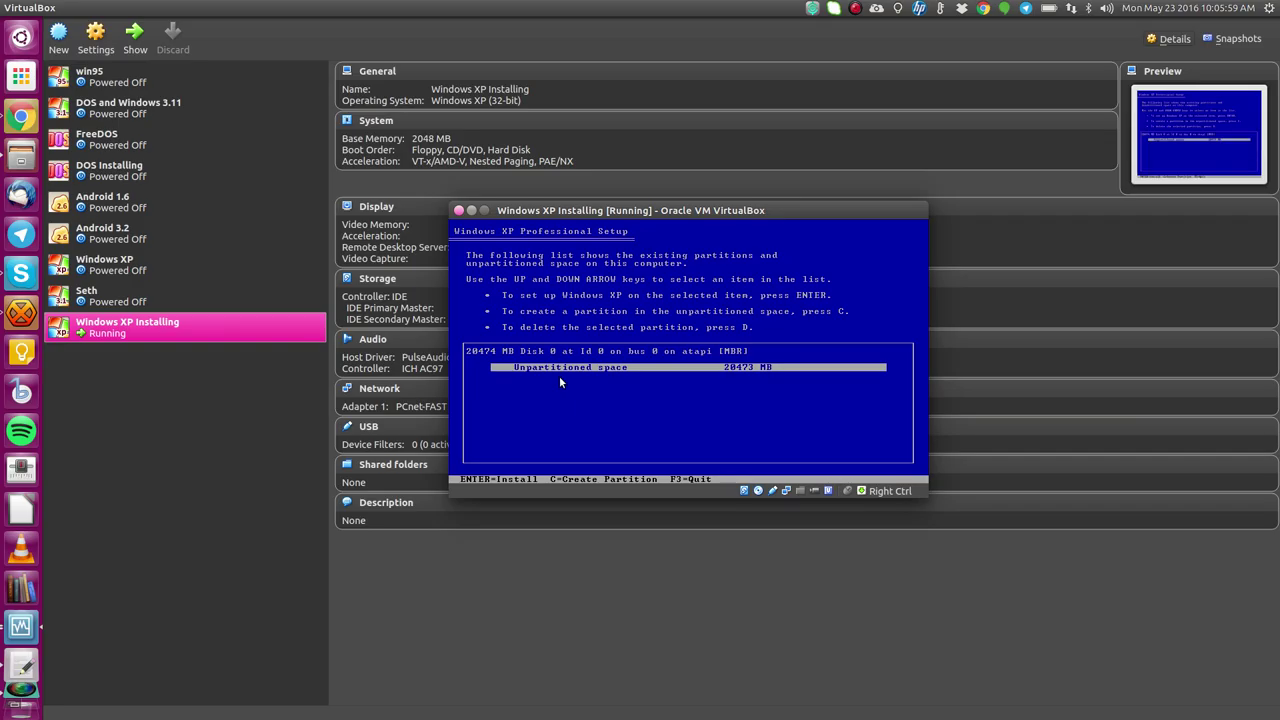
pyautogui.press('Return')
pyautogui.press('Down')
pyautogui.press('Down')
pyautogui.press('Up')
pyautogui.press('Up')
pyautogui.press('Return')
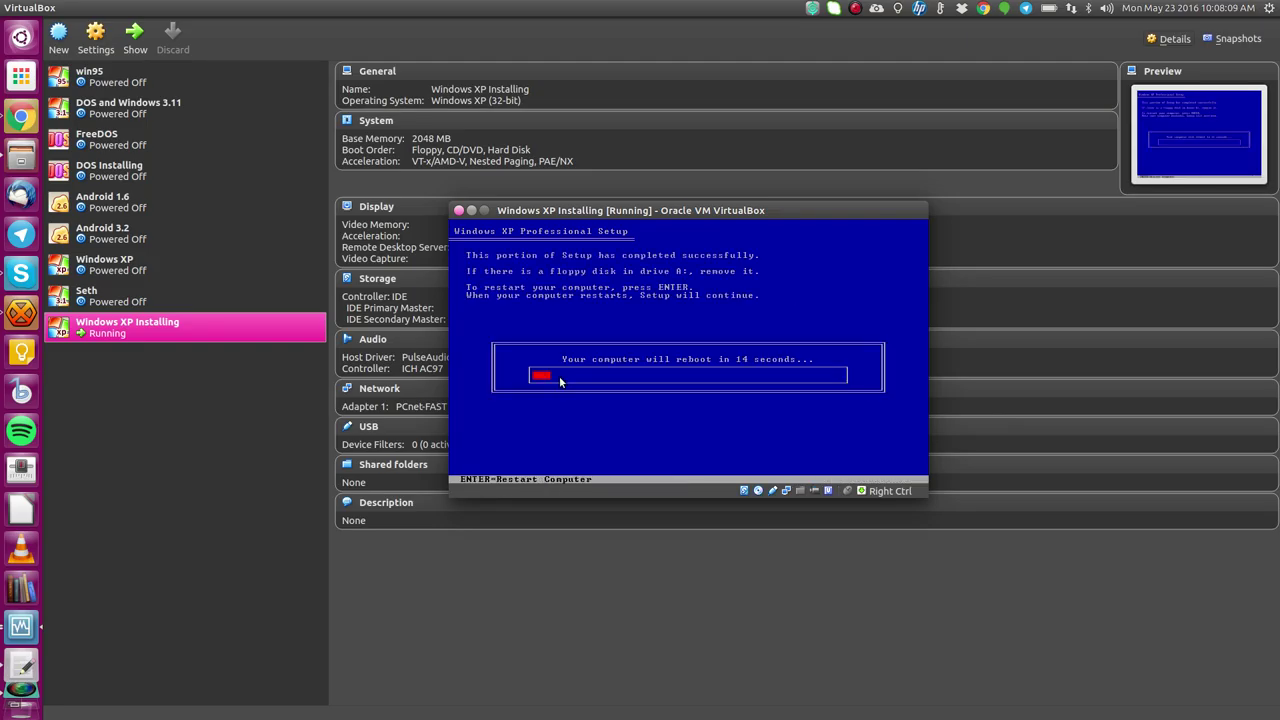
# Step: Restart the computer to continue Setup and accept the default regional and language options
pyautogui.press('Return')
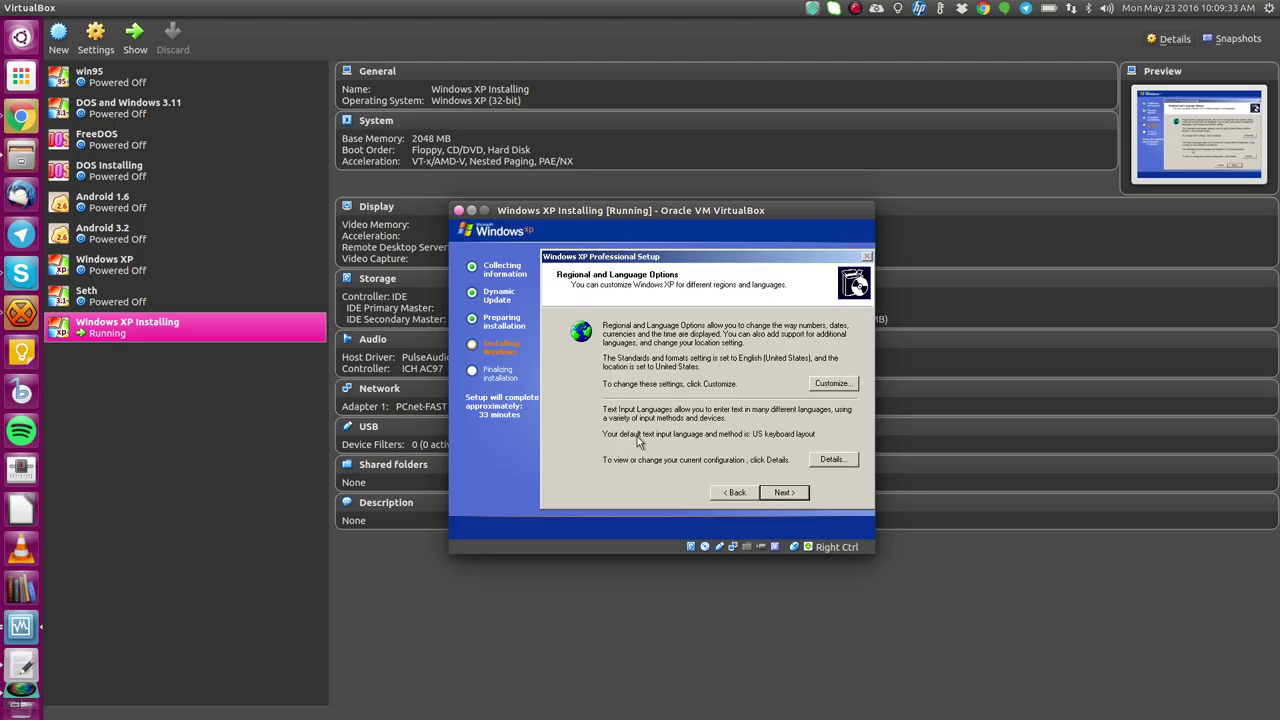
pyautogui.click(771, 492)
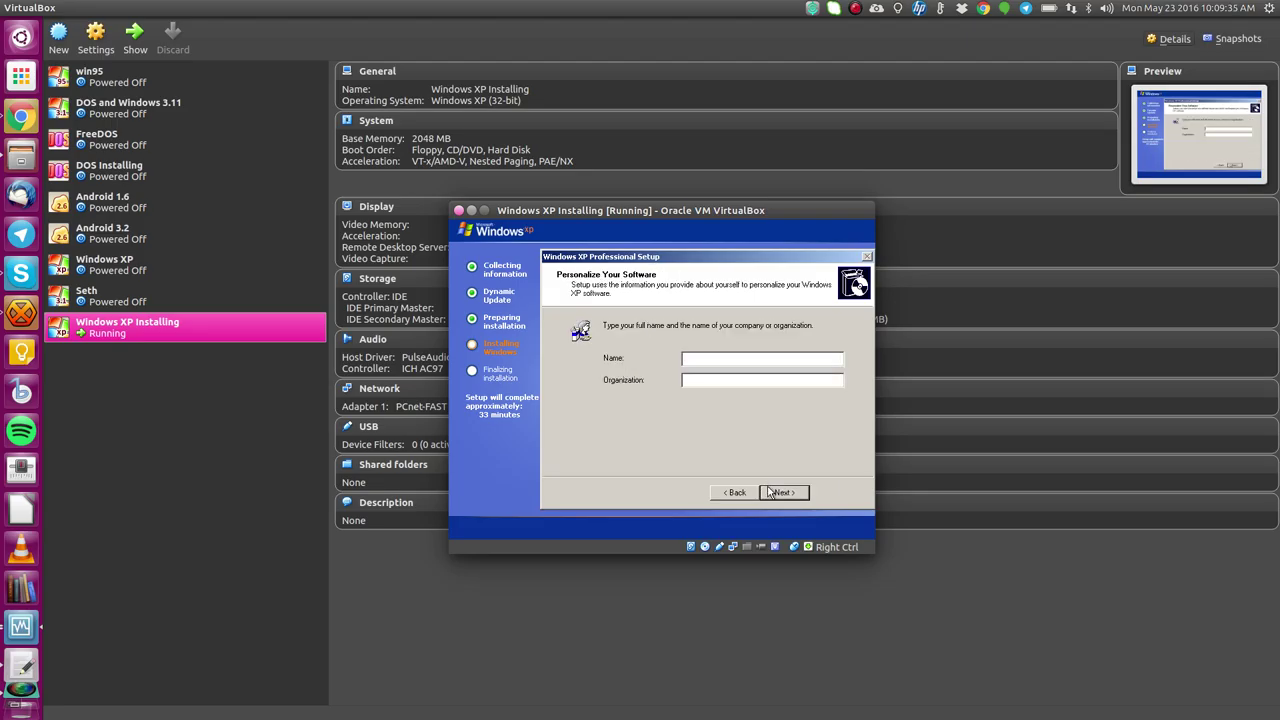
# Step: Personalize the Windows XP setup with the name Compu and the organization Compu's Youtube Channel
pyautogui.write('Compu')
pyautogui.press('Tab')
pyautogui.write("Compu's Yotub")
pyautogui.press('BackSpace')
pyautogui.press('BackSpace')
pyautogui.write('tube Channel')
pyautogui.click(803, 493)
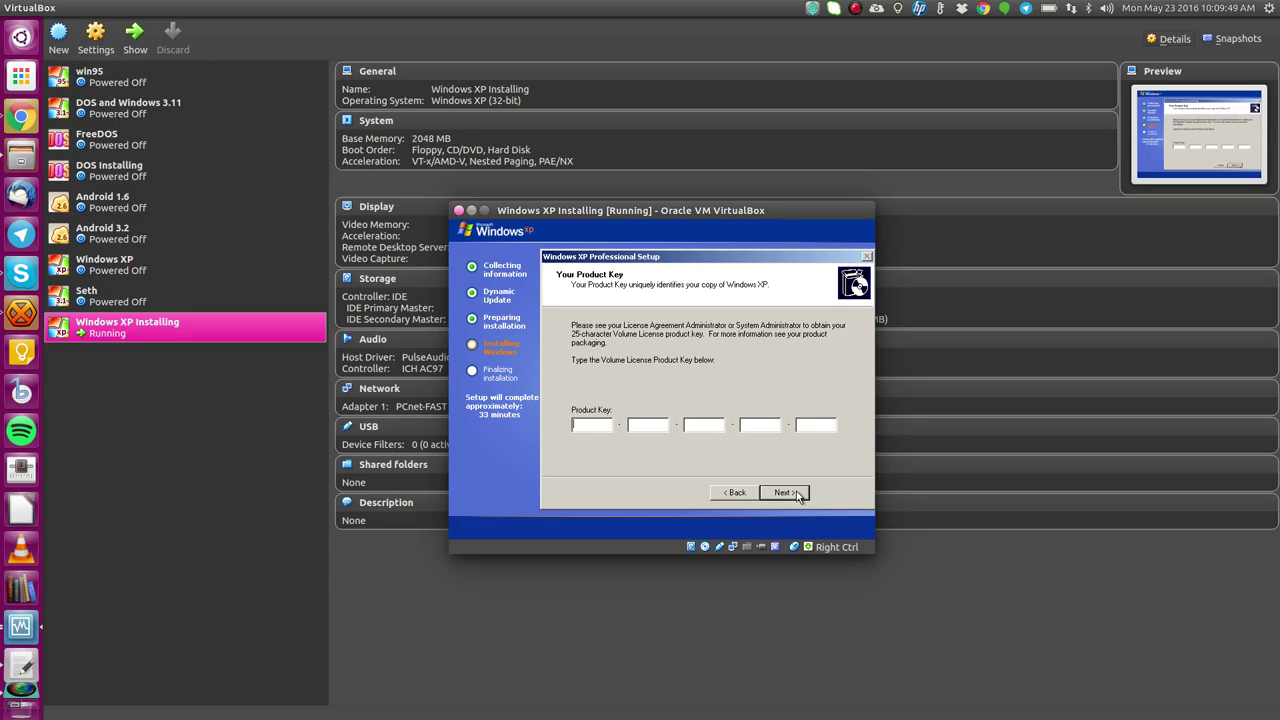
# Step: Enter the Volume License product key and continue to the computer name settings
pyautogui.click(855, 9)
pyautogui.click(853, 24)
pyautogui.click(778, 495)
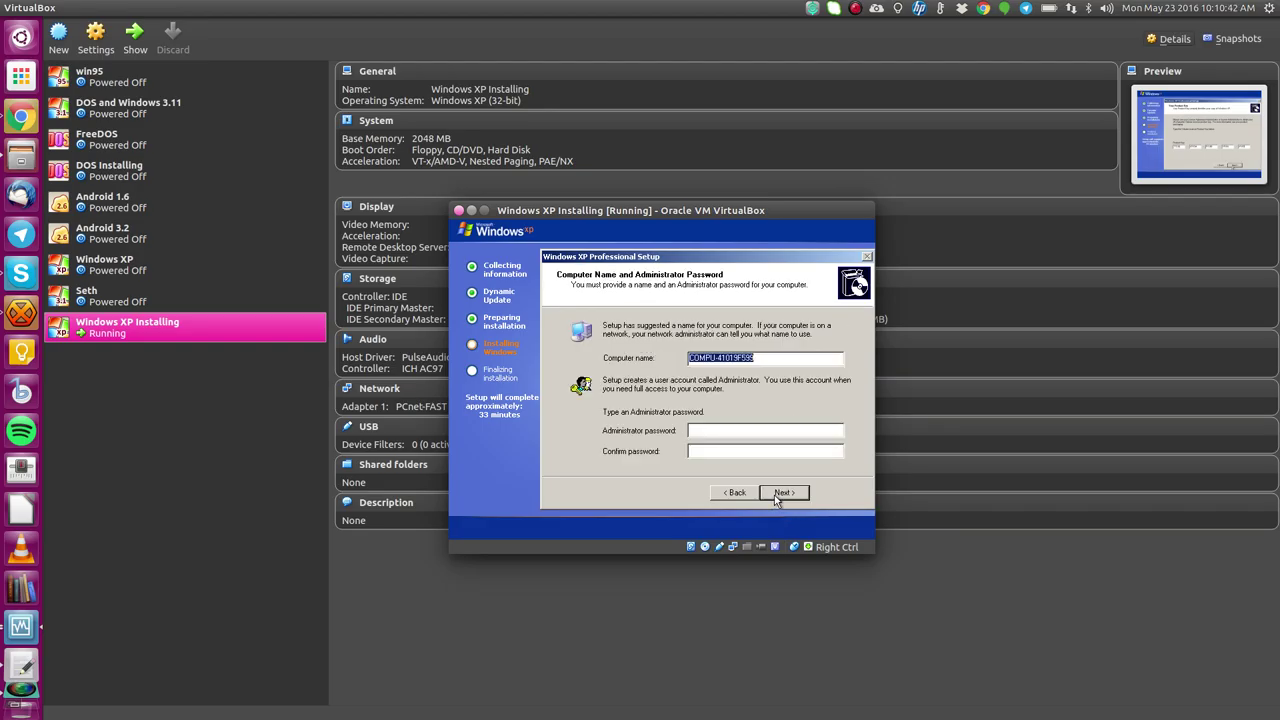
# Step: Change the suggested computer name to COMPU-YOUTUBE
pyautogui.click(763, 361)
pyautogui.press('BackSpace')
pyautogui.press('BackSpace')
pyautogui.press('BackSpace')
pyautogui.press('BackSpace')
pyautogui.press('BackSpace')
pyautogui.press('BackSpace')
pyautogui.press('BackSpace')
pyautogui.press('BackSpace')
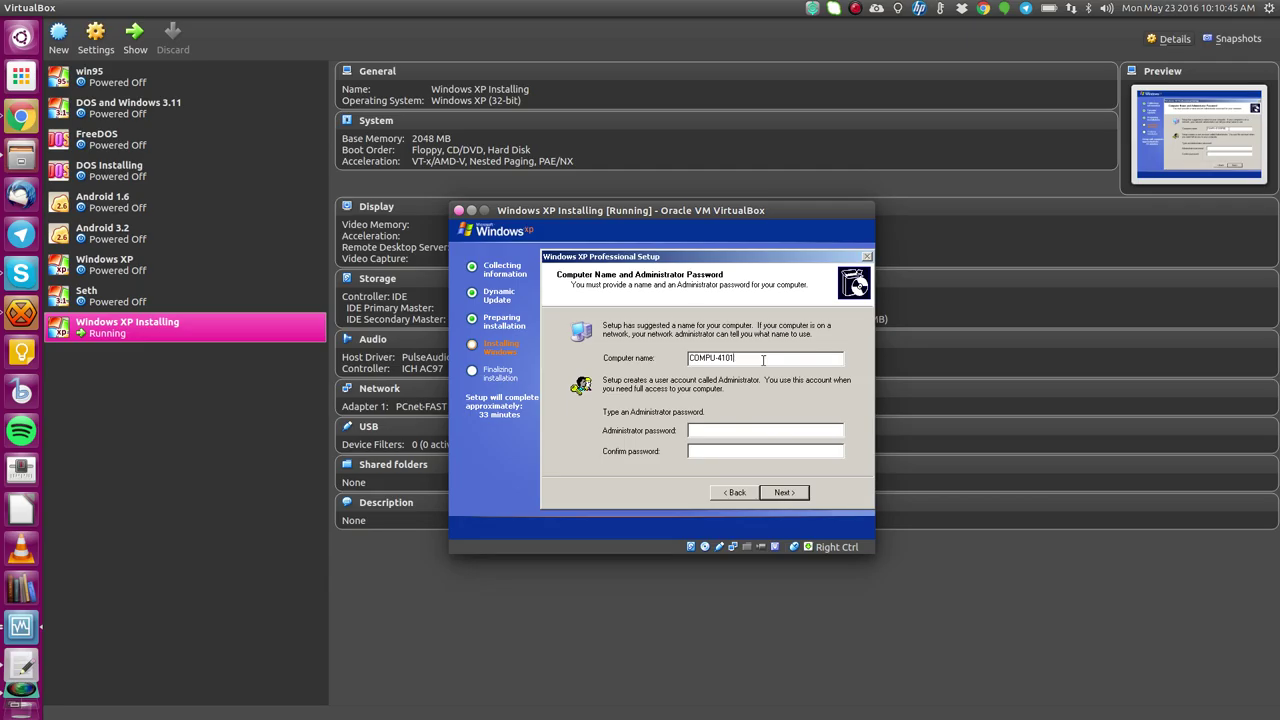
pyautogui.press('BackSpace')
pyautogui.write('YOUTUEB')
pyautogui.press('BackSpace')
pyautogui.press('BackSpace')
pyautogui.write('BE')
# Step: Enter and confirm the Administrator password, and continue to the date and time settings
pyautogui.click(690, 431)
pyautogui.write('****************')
pyautogui.click(790, 496)
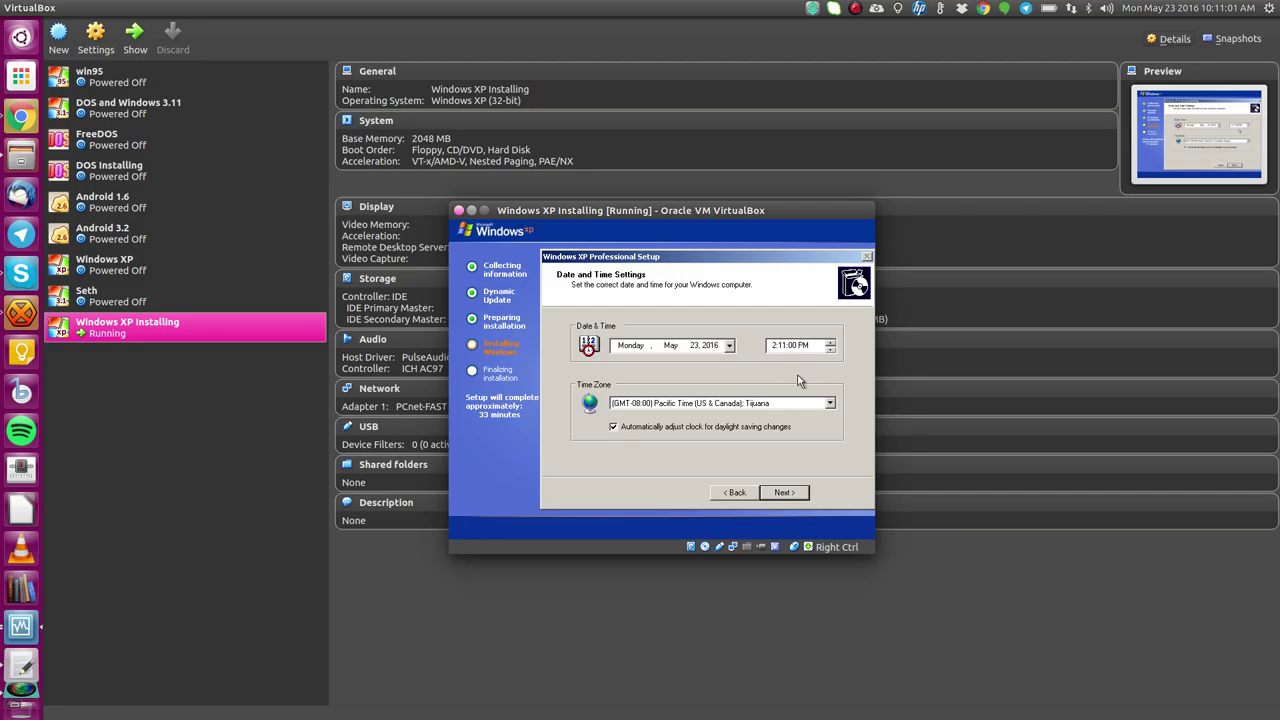
# Step: Set the time zone to (GMT-05:00) Eastern Time (US & Canada)
pyautogui.click(778, 403)
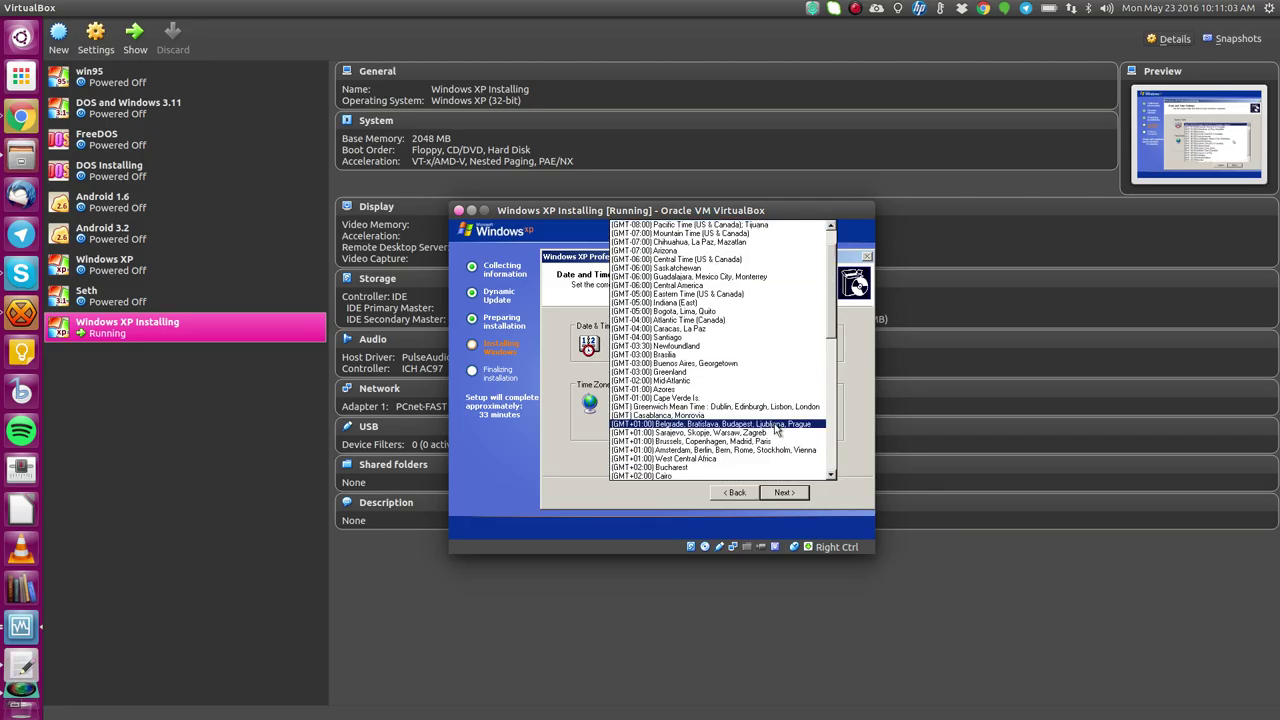
pyautogui.click(763, 415)
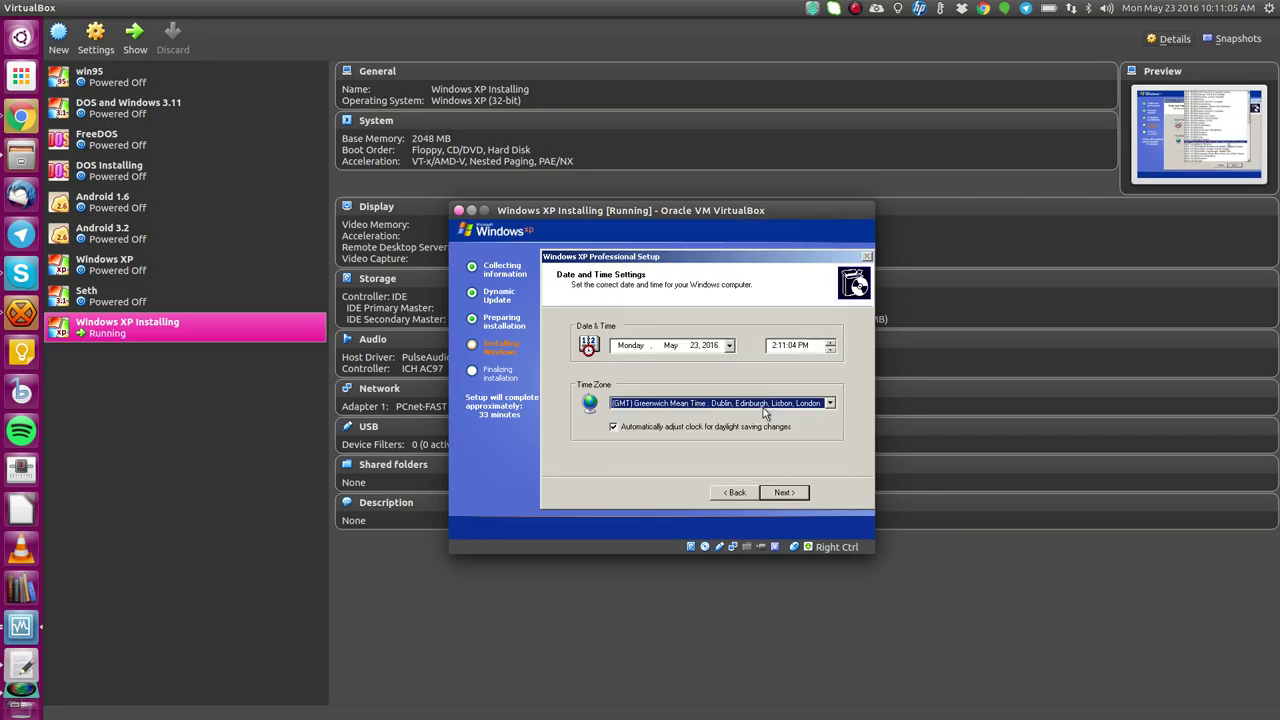
pyautogui.click(763, 405)
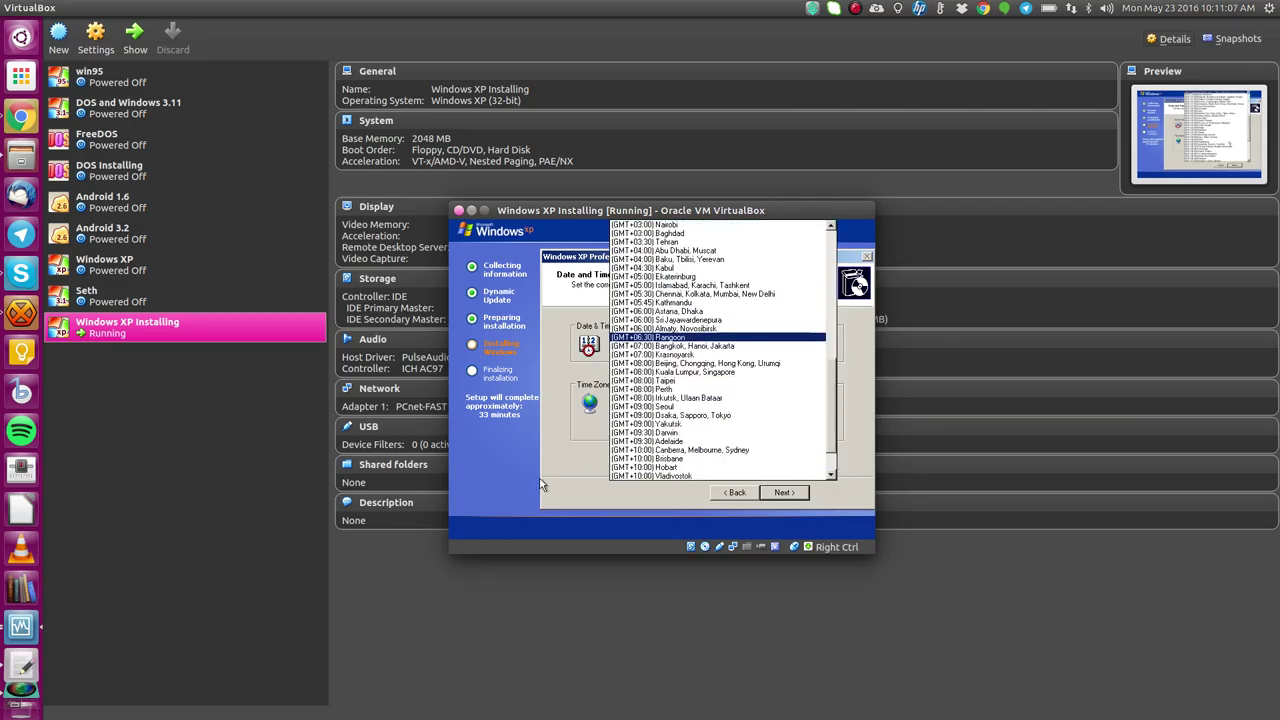
pyautogui.click(733, 404)
pyautogui.click(733, 404)
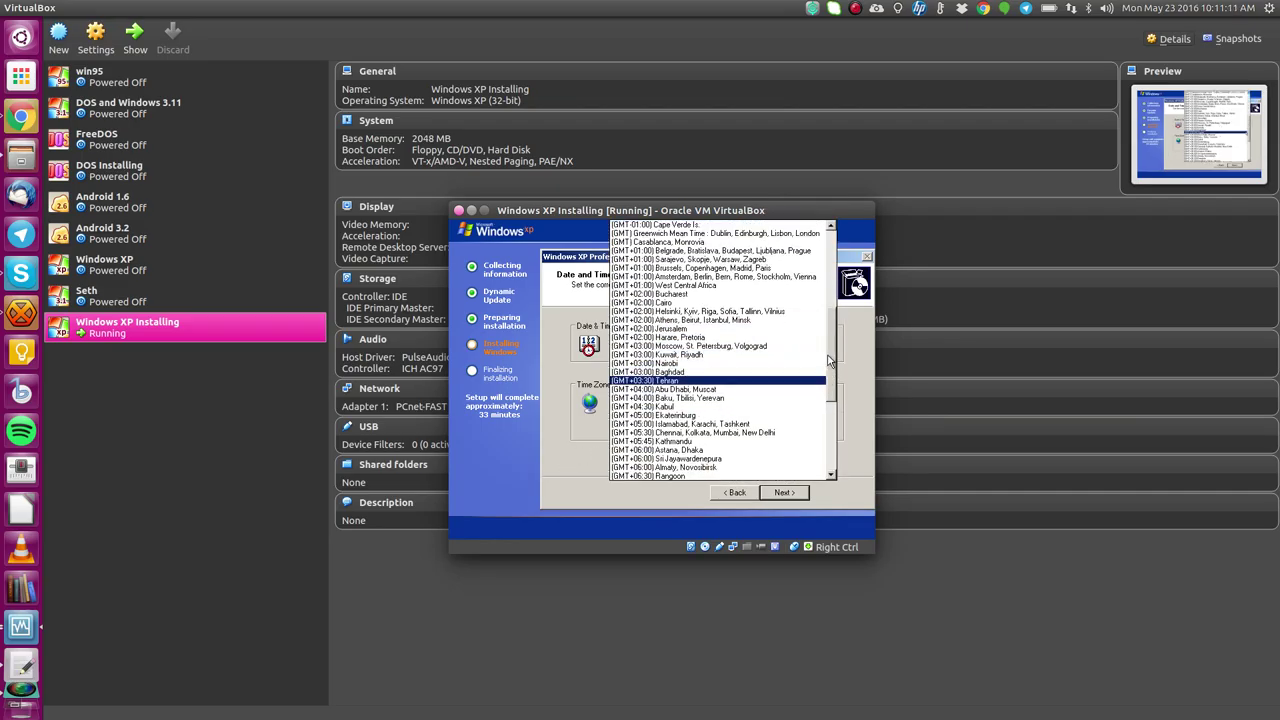
pyautogui.scroll(6, 818, 305)
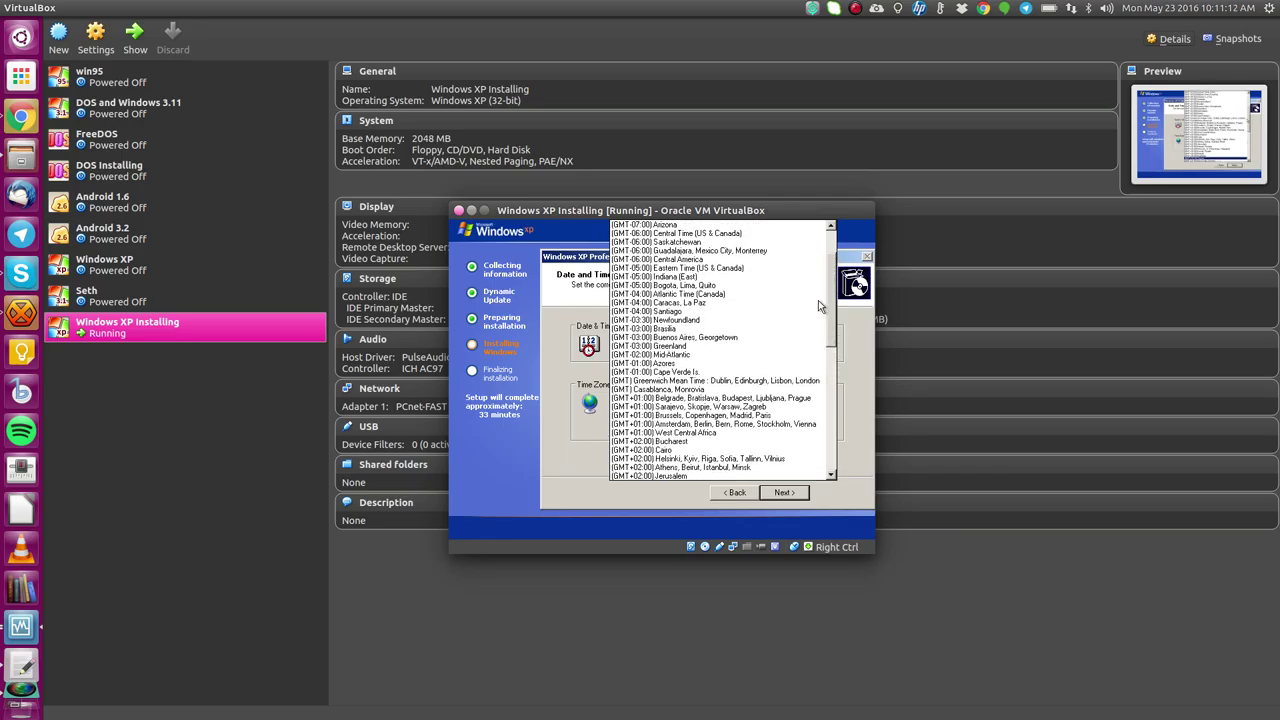
pyautogui.click(725, 268)
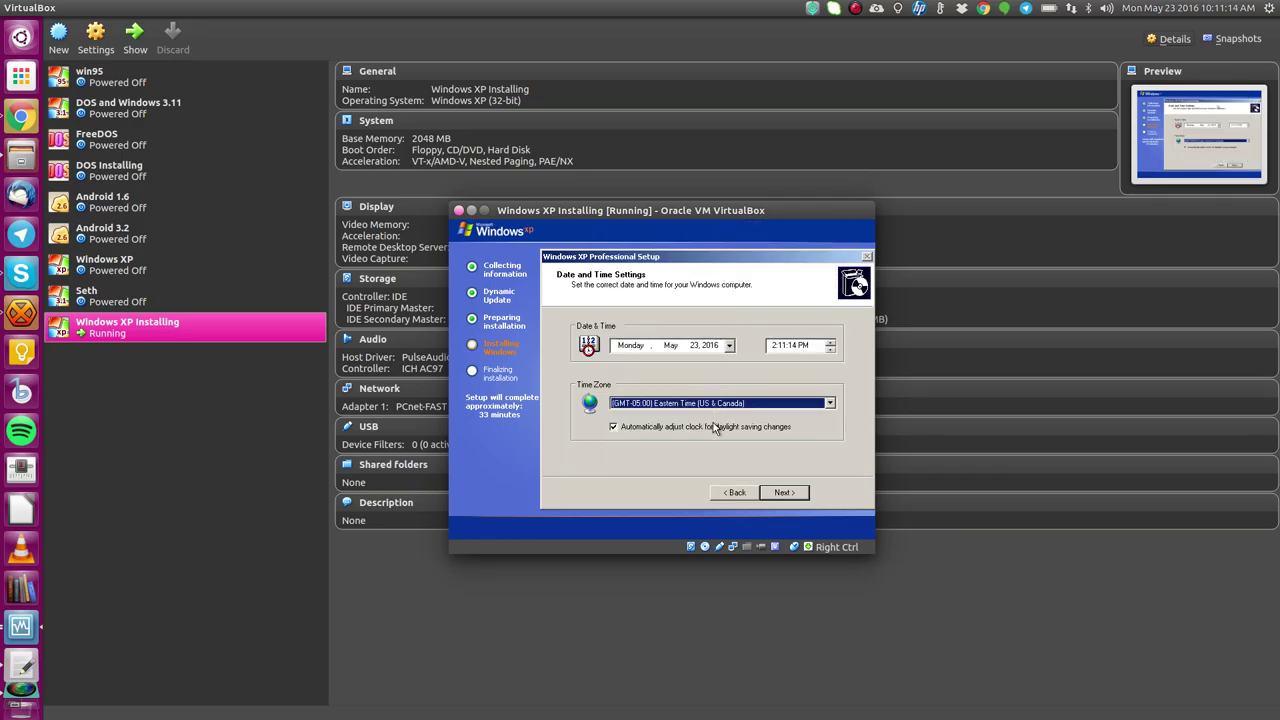
# Step: Set the clock's hour to 10 AM and accept the date and time settings
pyautogui.click(775, 346)
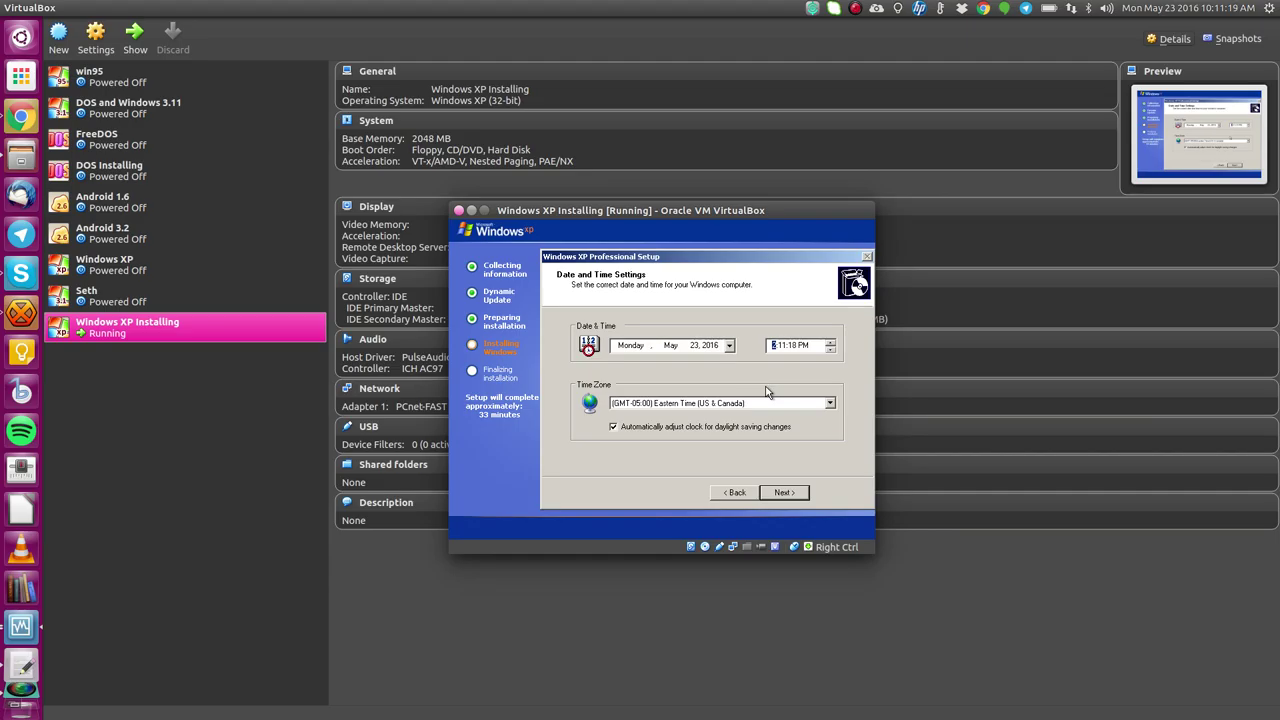
pyautogui.write('10')
pyautogui.click(803, 346)
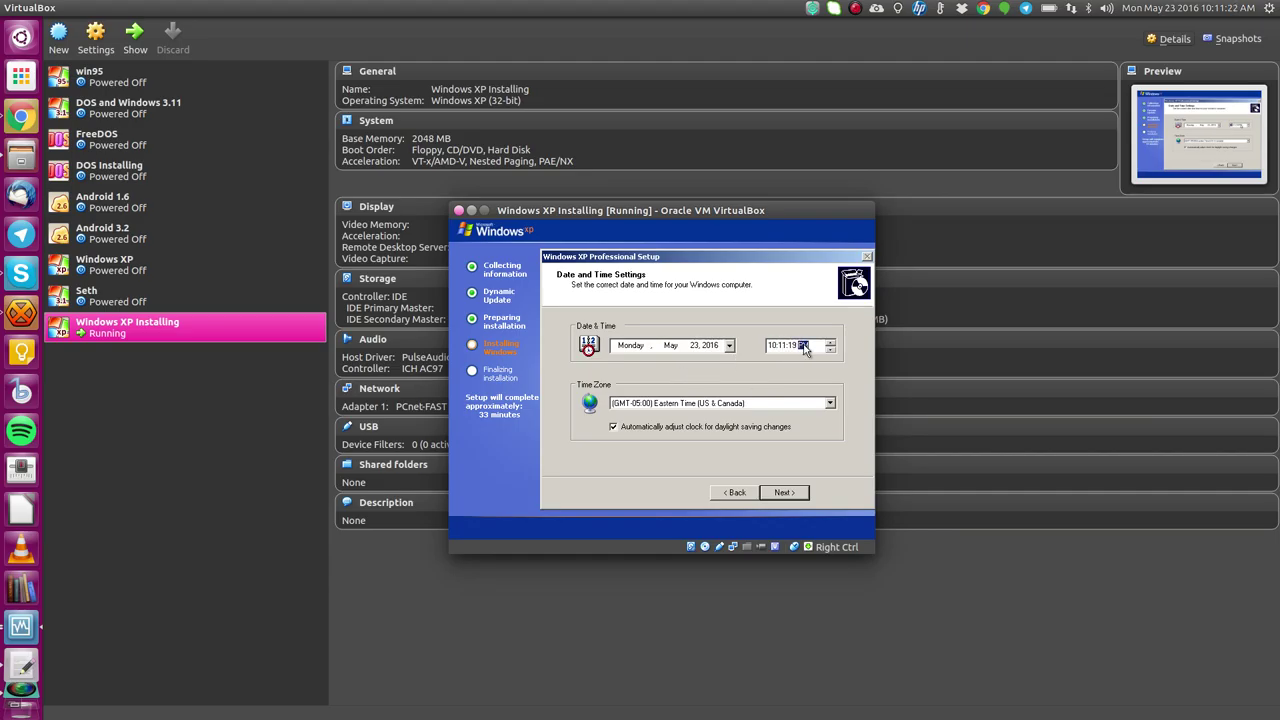
pyautogui.click(710, 346)
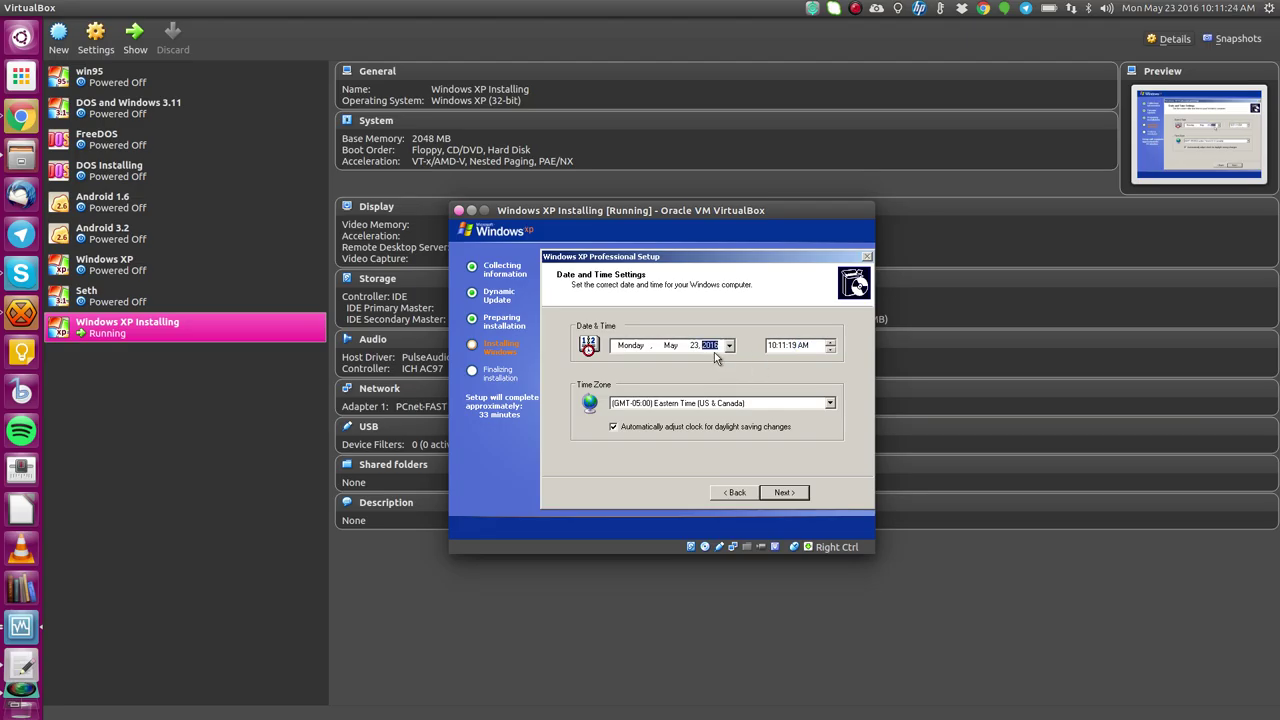
pyautogui.click(793, 346)
pyautogui.click(785, 492)
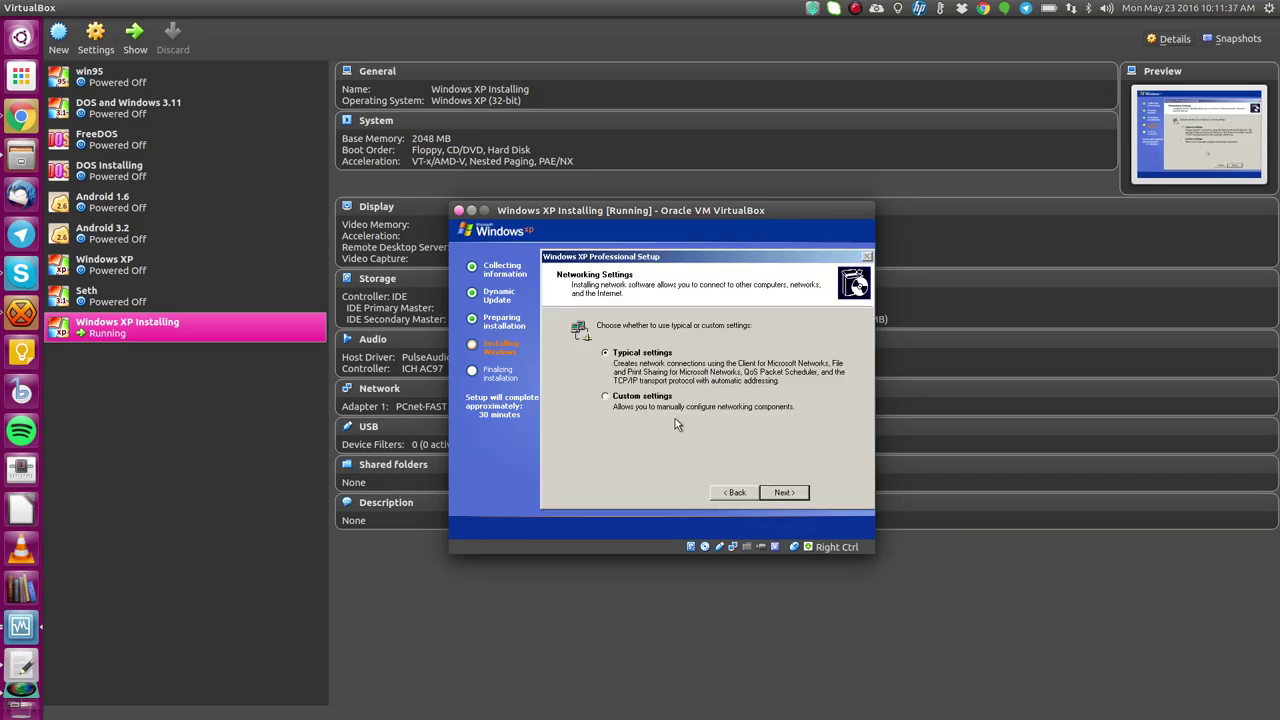
# Step: Choose custom networking settings, keeping all default network components and membership in the workgroup WORKGROUP
pyautogui.click(650, 398)
pyautogui.click(778, 492)
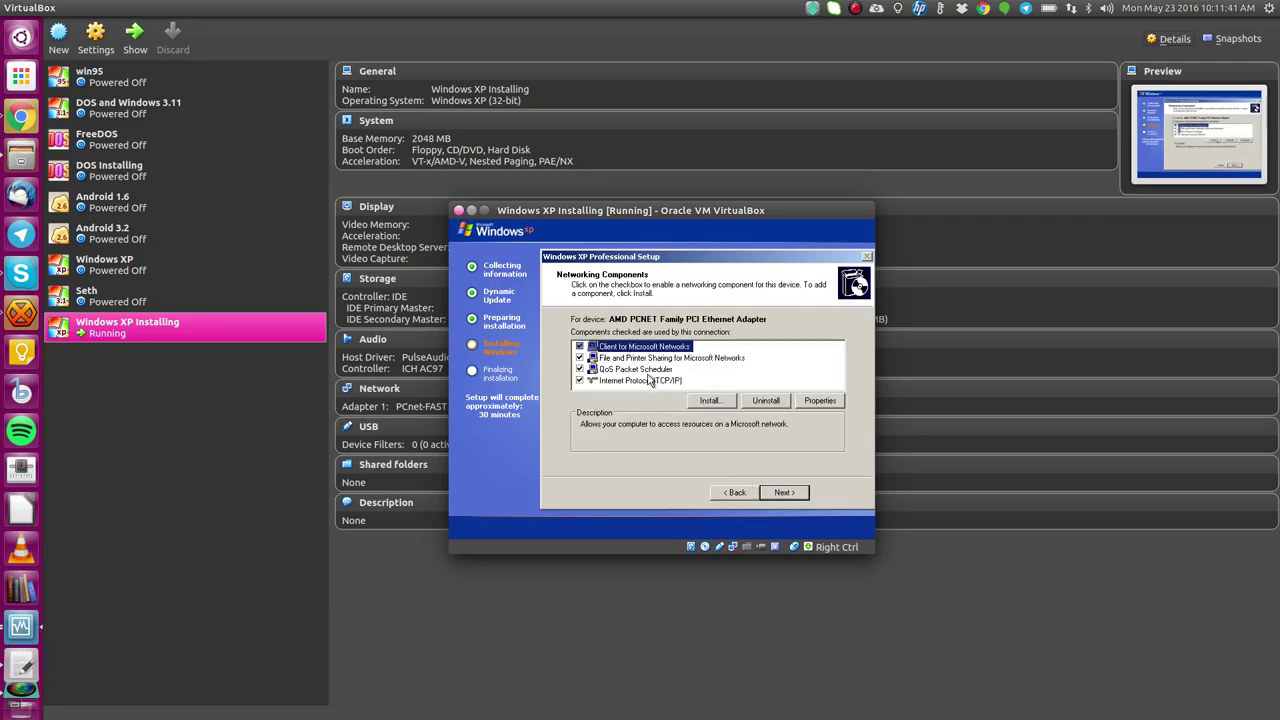
pyautogui.click(782, 493)
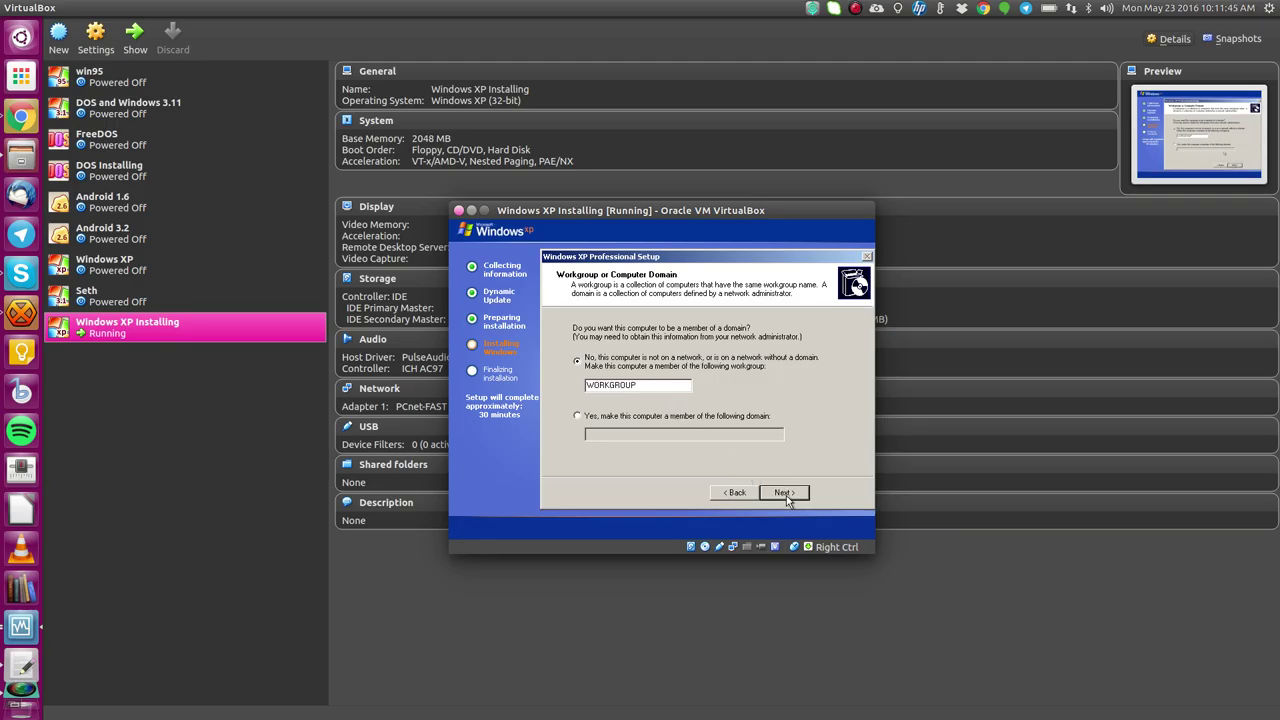
pyautogui.click(784, 493)
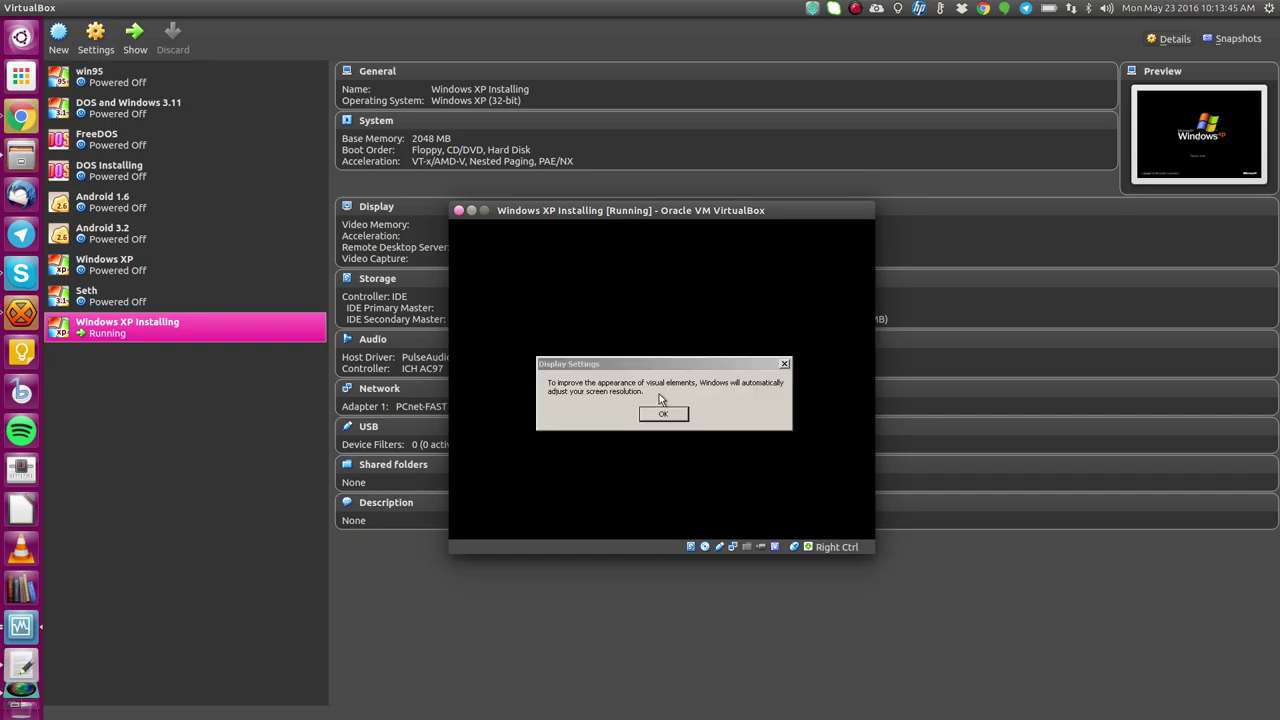
# Step: Accept the automatic screen resolution adjustment and begin the Microsoft Windows welcome setup
pyautogui.click(662, 412)
pyautogui.click(645, 328)
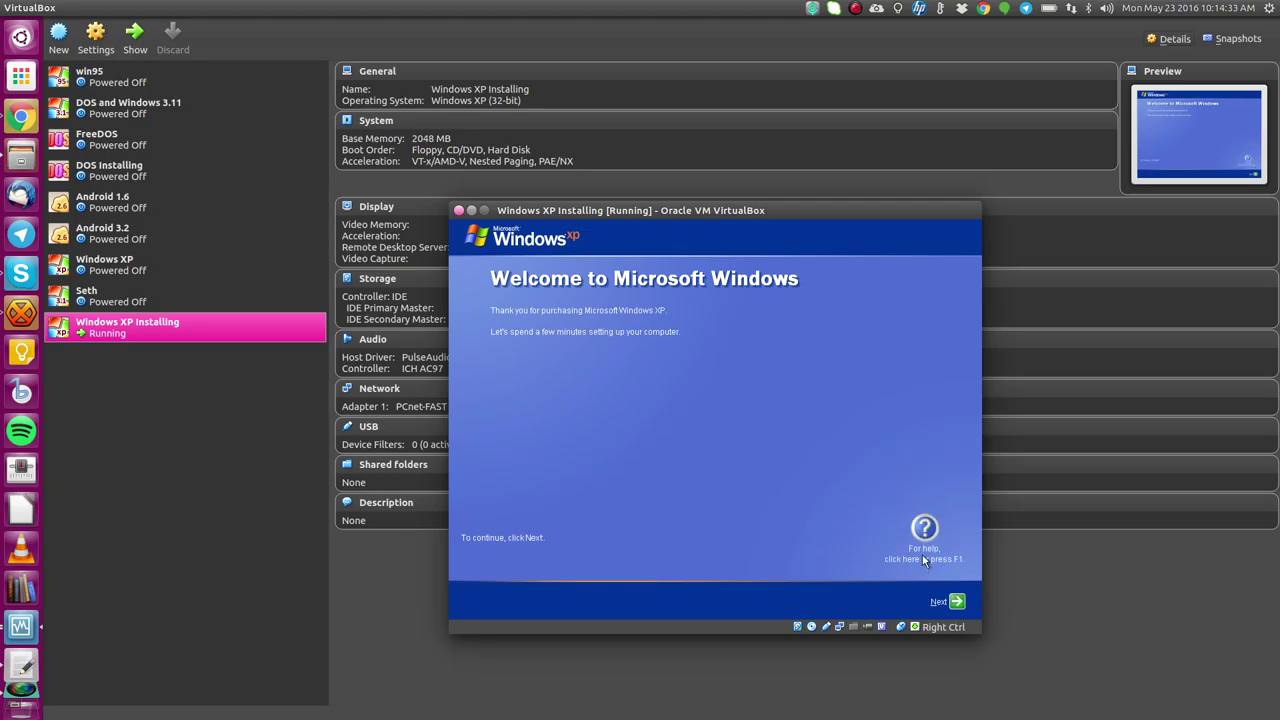
pyautogui.click(951, 603)
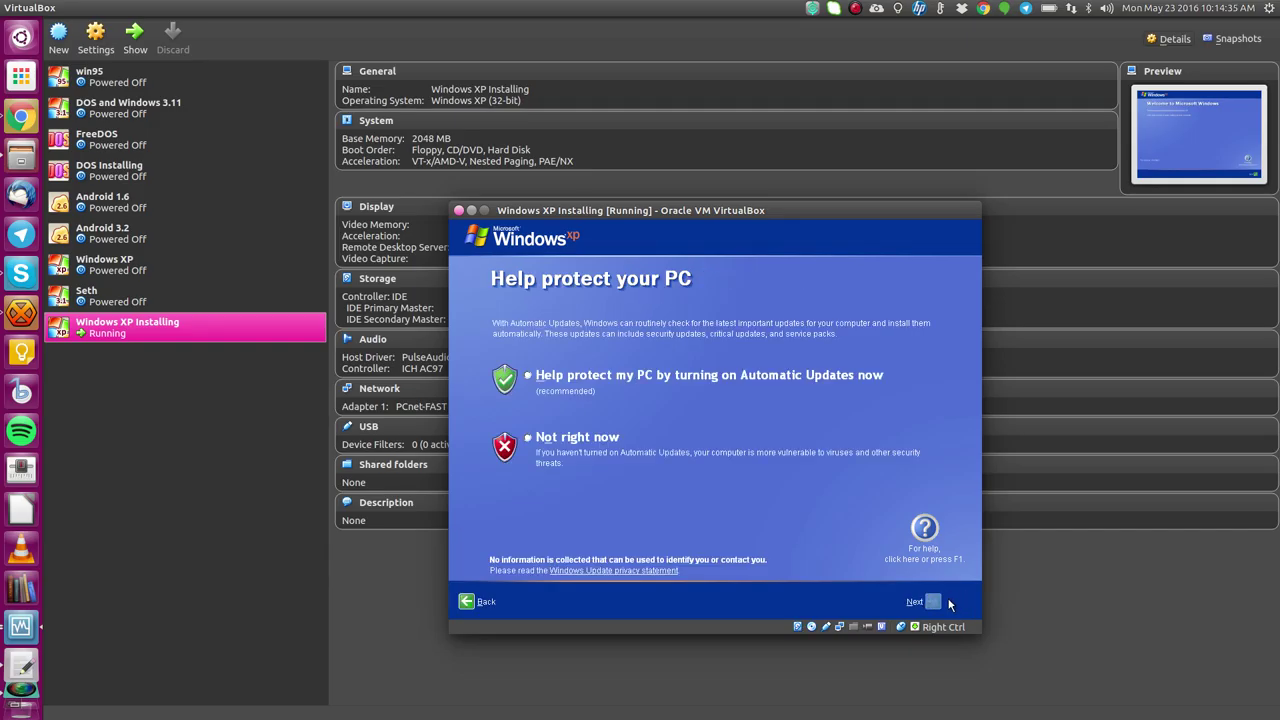
# Step: Answer the first-run questions with Not right now for Automatic Updates, a local area network connection, and no Microsoft registration
pyautogui.click(556, 440)
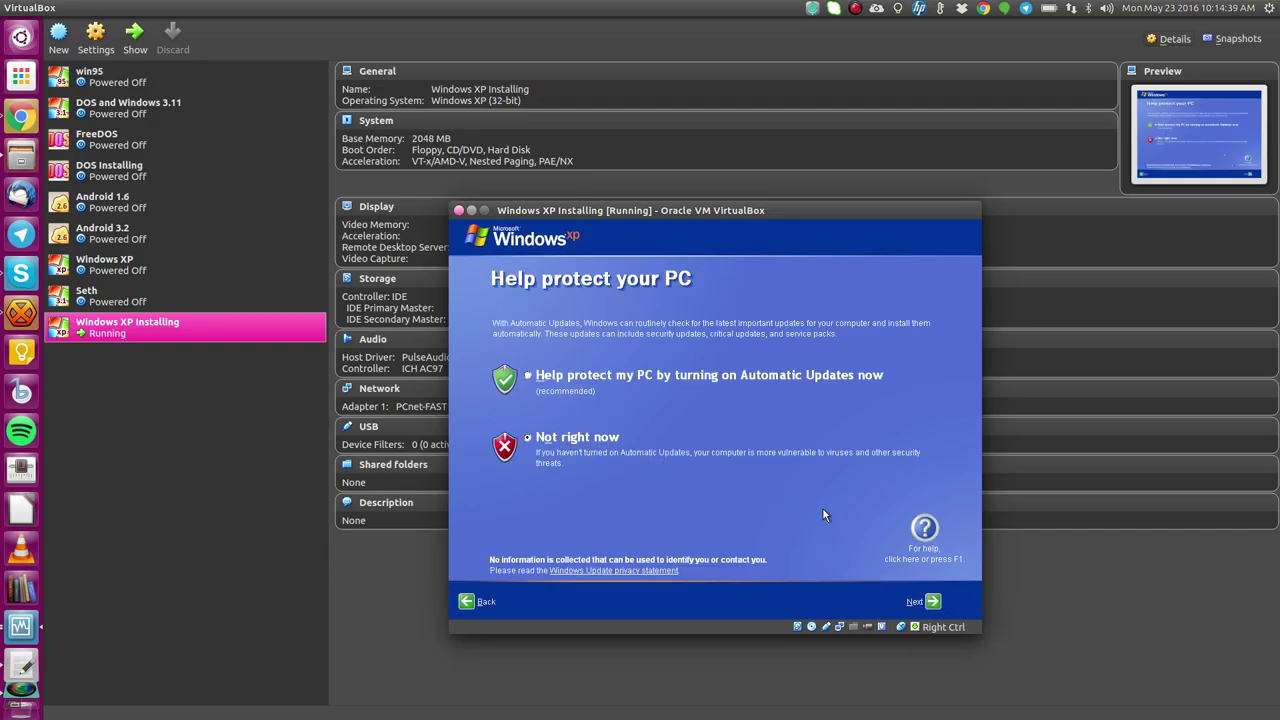
pyautogui.click(934, 602)
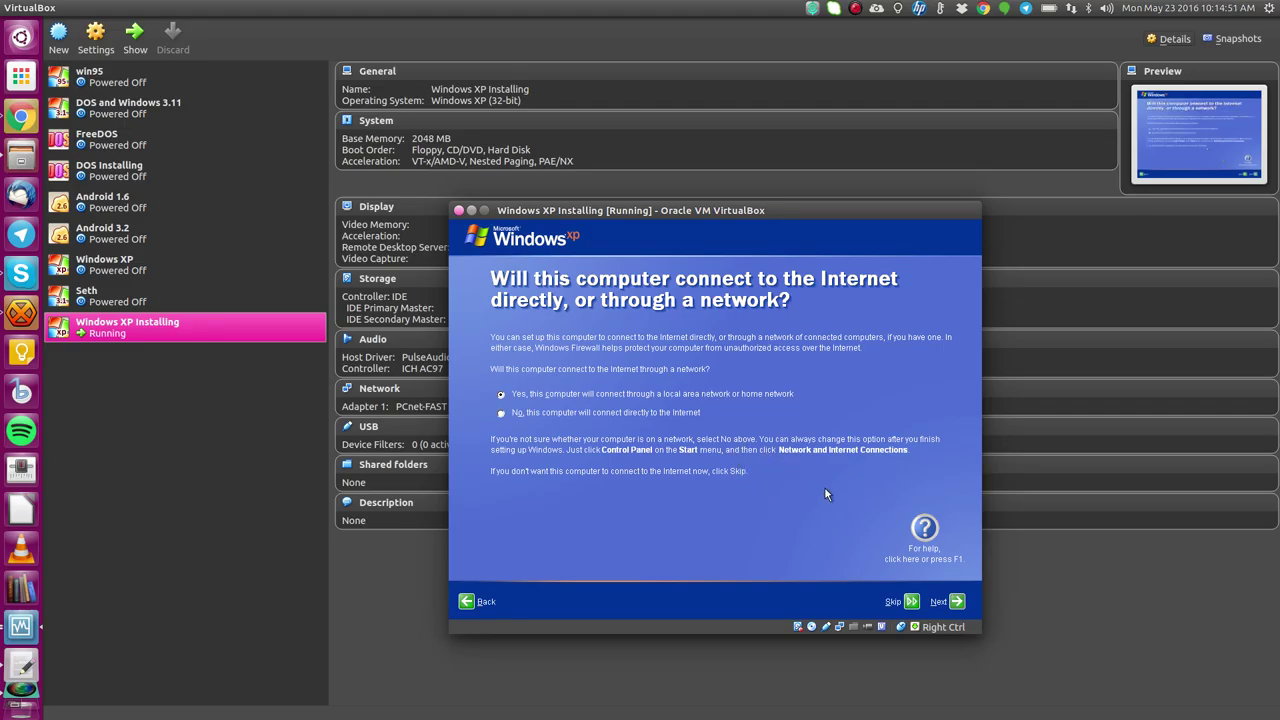
pyautogui.click(957, 601)
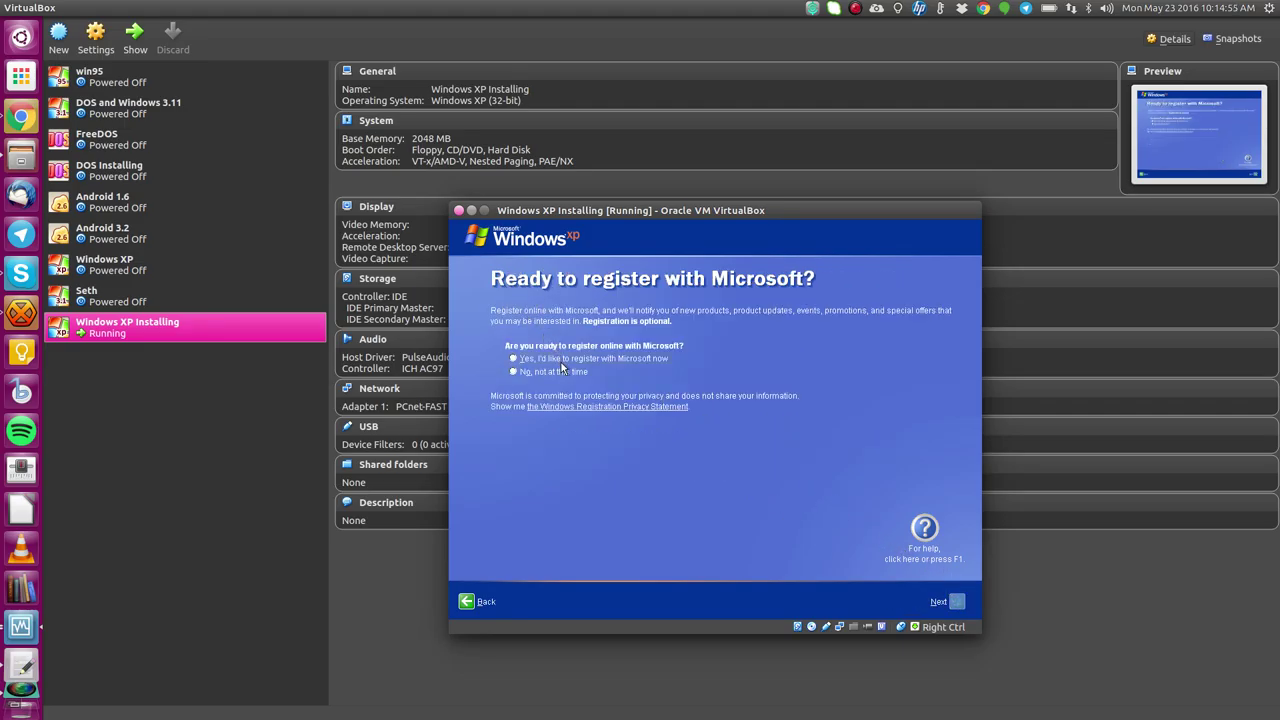
pyautogui.click(559, 368)
pyautogui.click(953, 601)
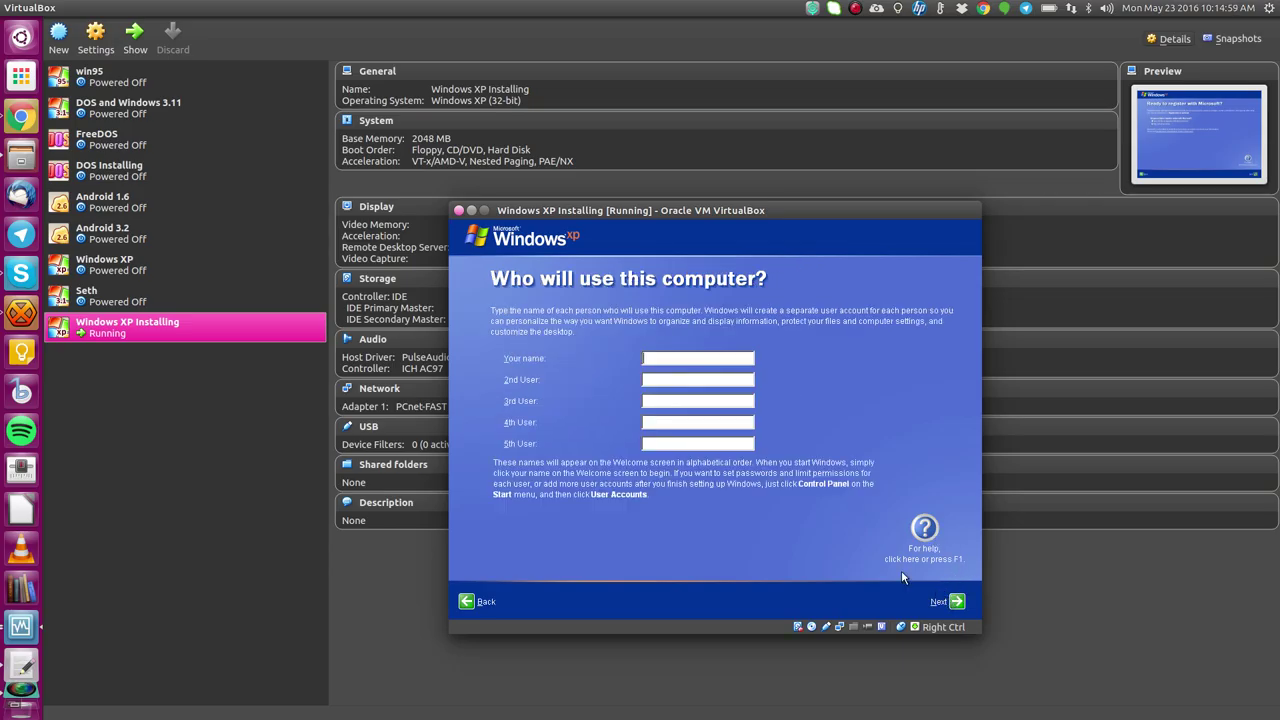
# Step: Name the first user account Compu and finish the welcome setup to reach the desktop
pyautogui.write('Comp')
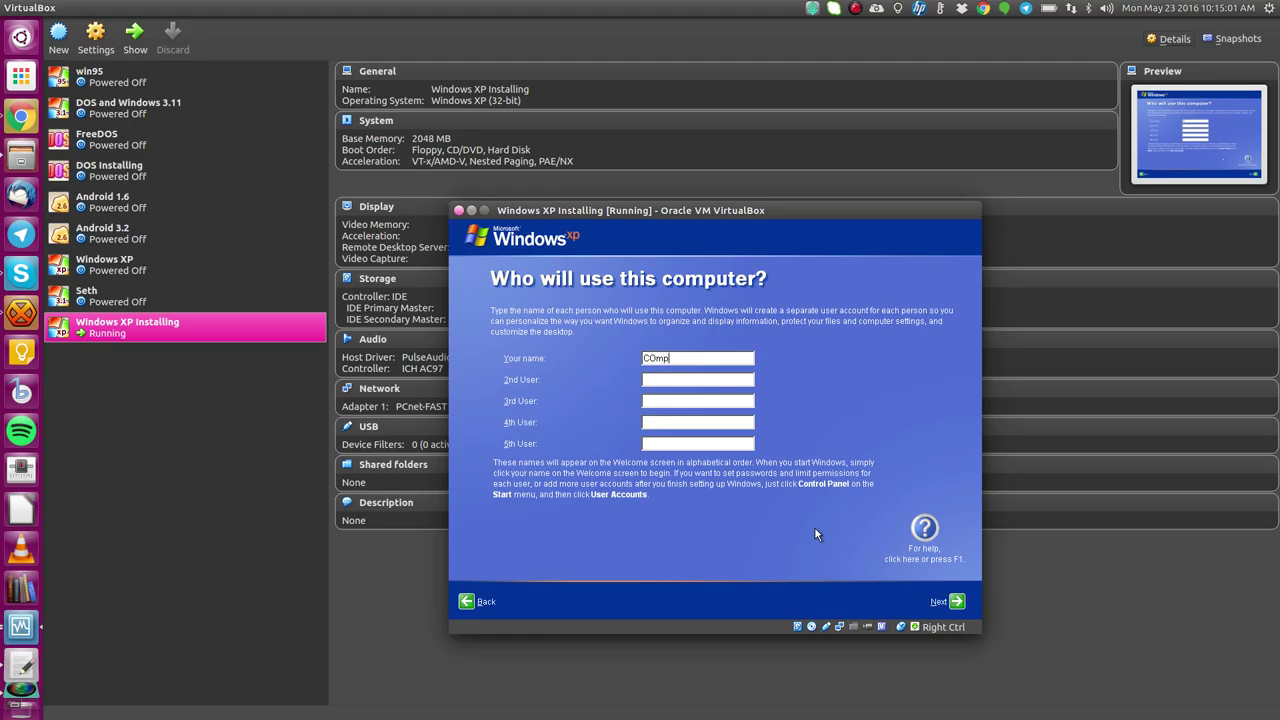
pyautogui.press('BackSpace')
pyautogui.press('BackSpace')
pyautogui.press('BackSpace')
pyautogui.write('omputer')
pyautogui.click(955, 601)
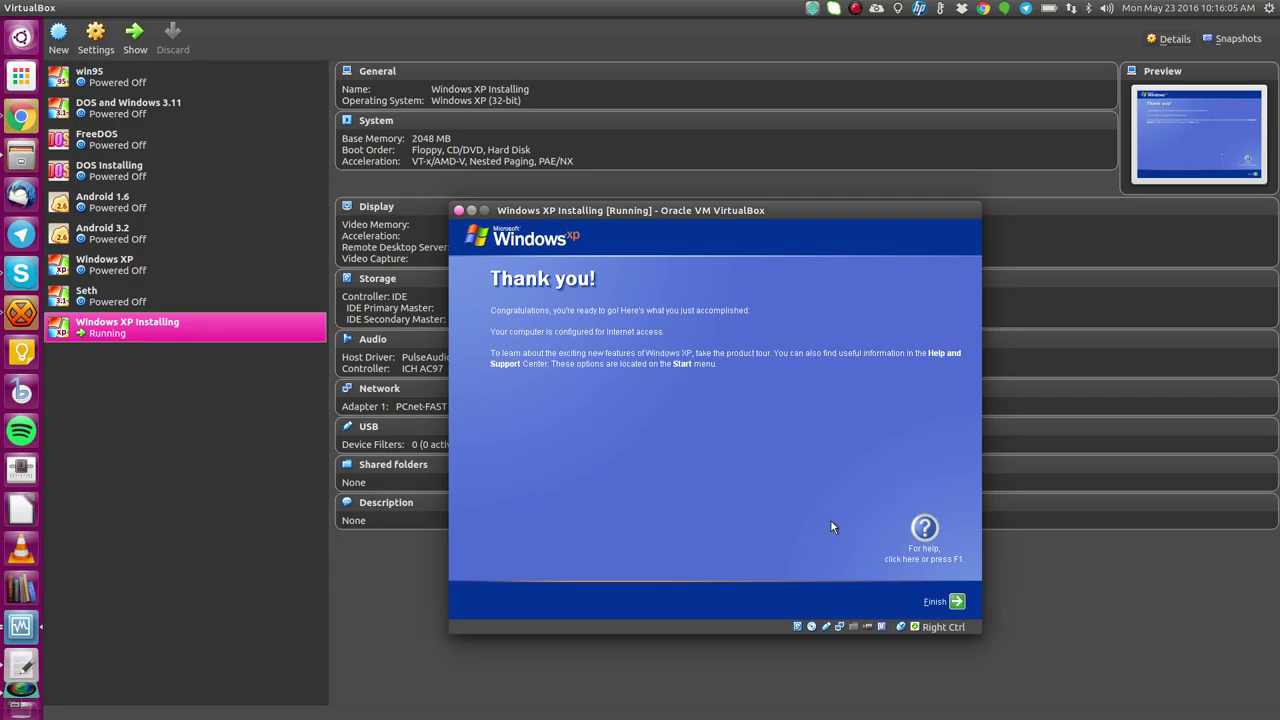
pyautogui.click(954, 600)
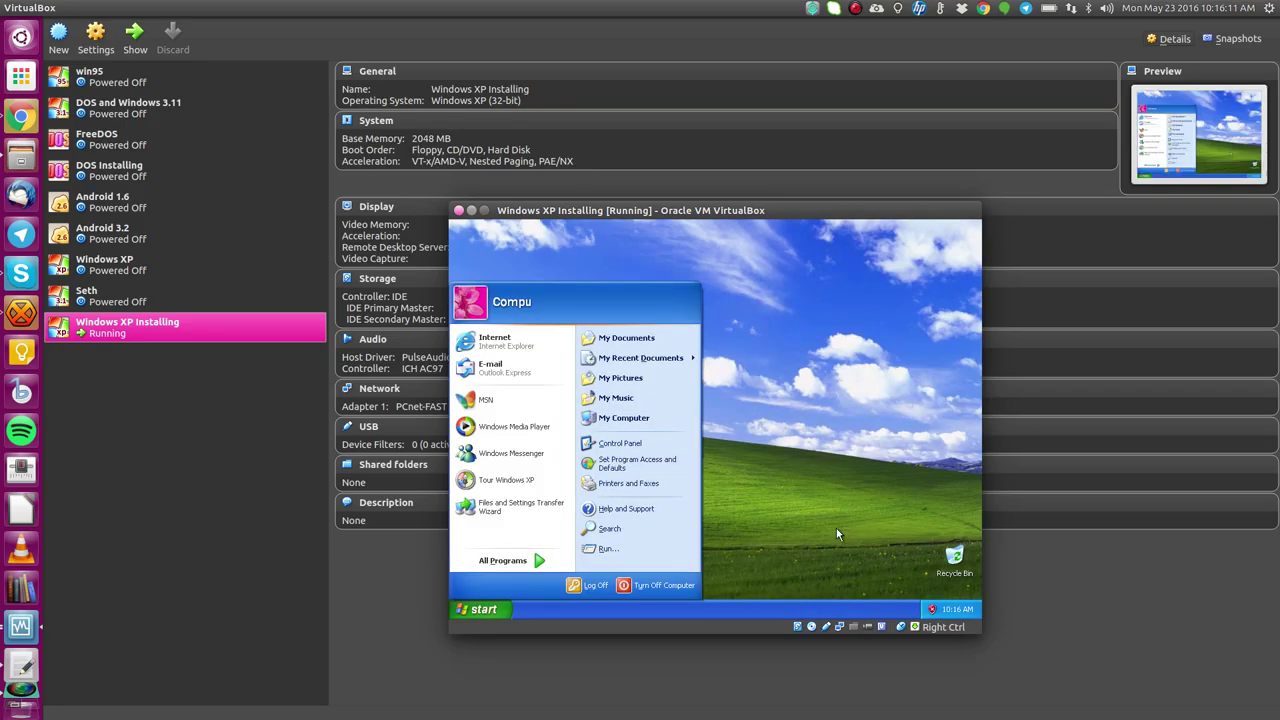
# Step: Close the Start menu and insert the Guest Additions CD image into the running virtual machine
pyautogui.click(810, 529)
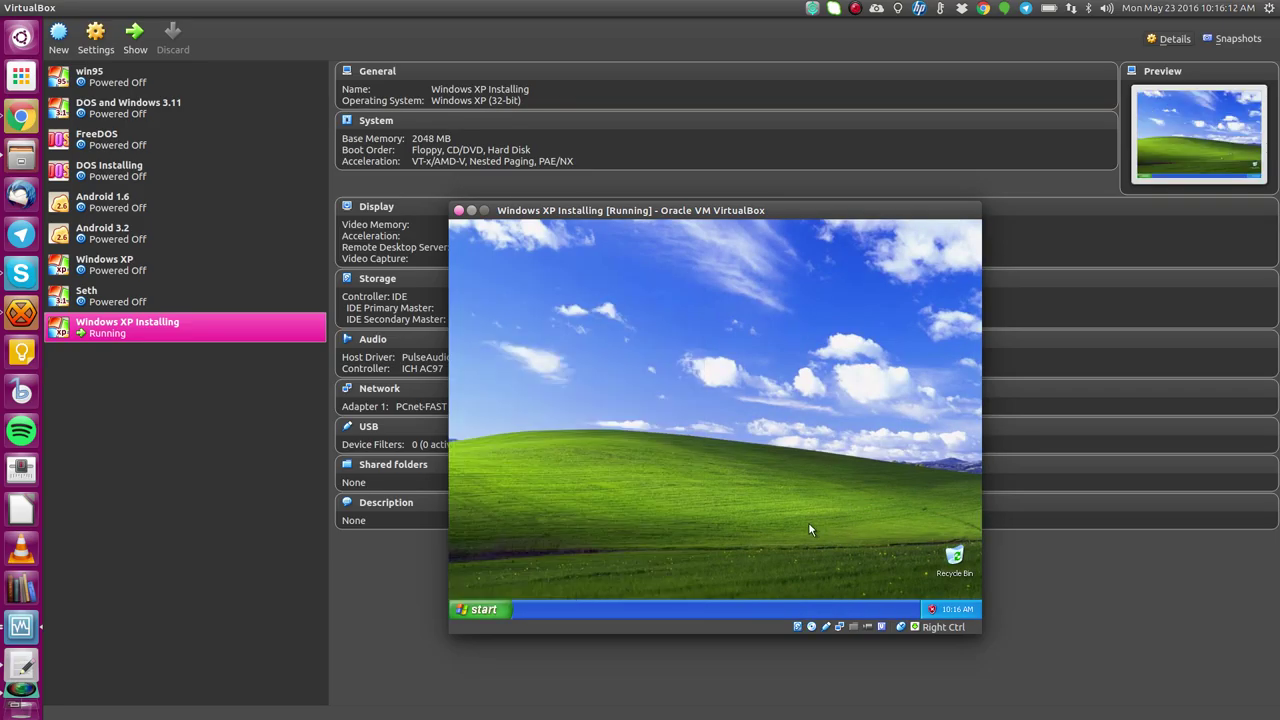
pyautogui.click(812, 628)
pyautogui.click(836, 620)
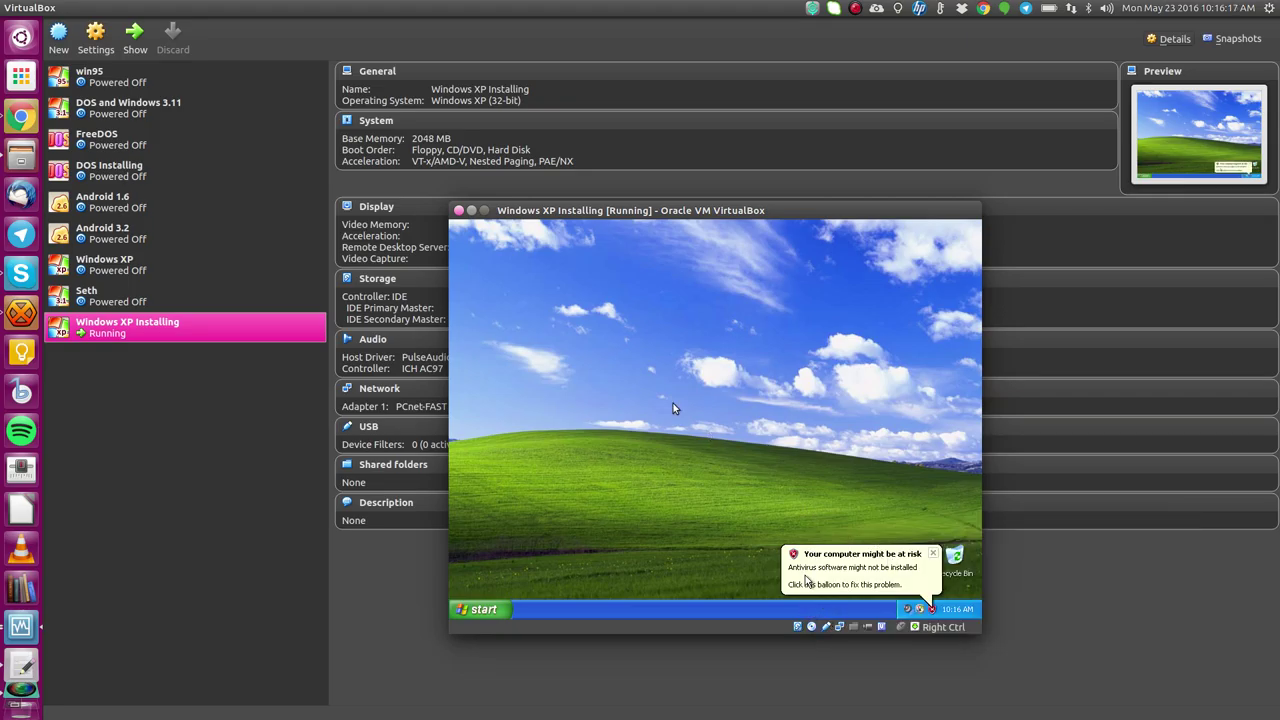
pyautogui.click(65, 7)
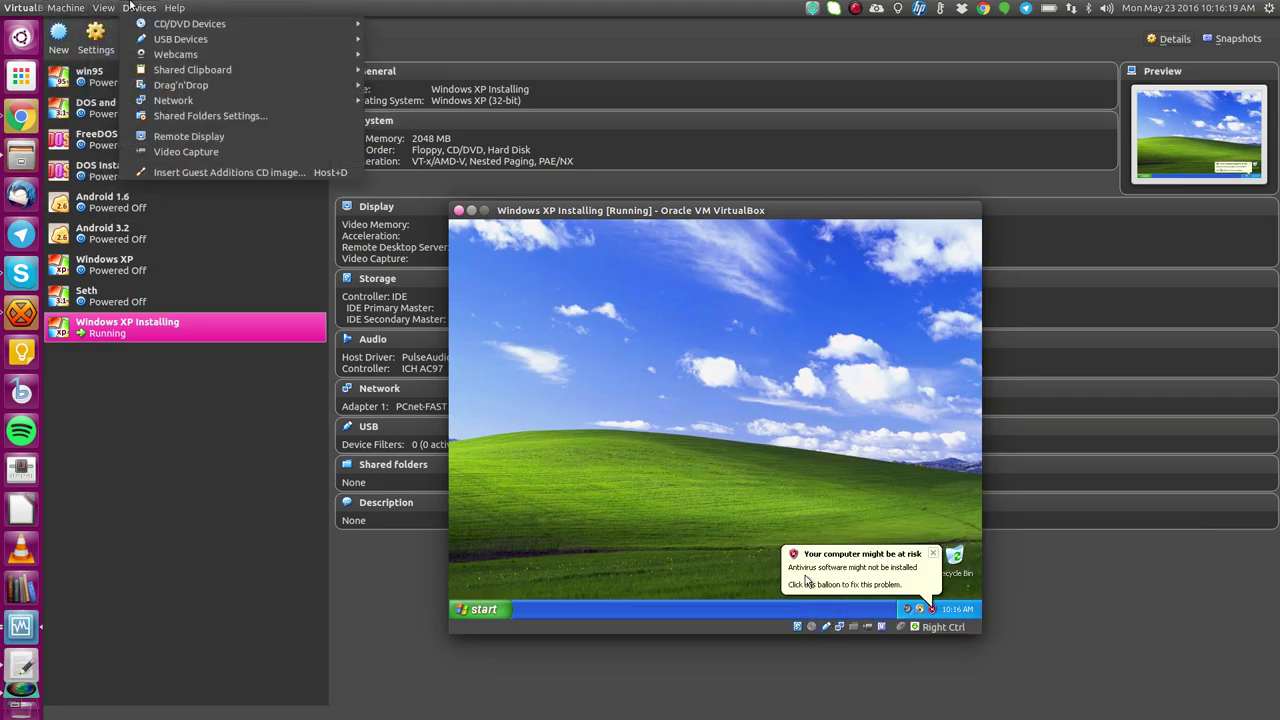
pyautogui.click(228, 172)
# Step: Start installing Oracle VM VirtualBox Guest Additions 4.3.36 with the wizard's default options
pyautogui.click(789, 523)
pyautogui.click(789, 523)
pyautogui.click(789, 523)
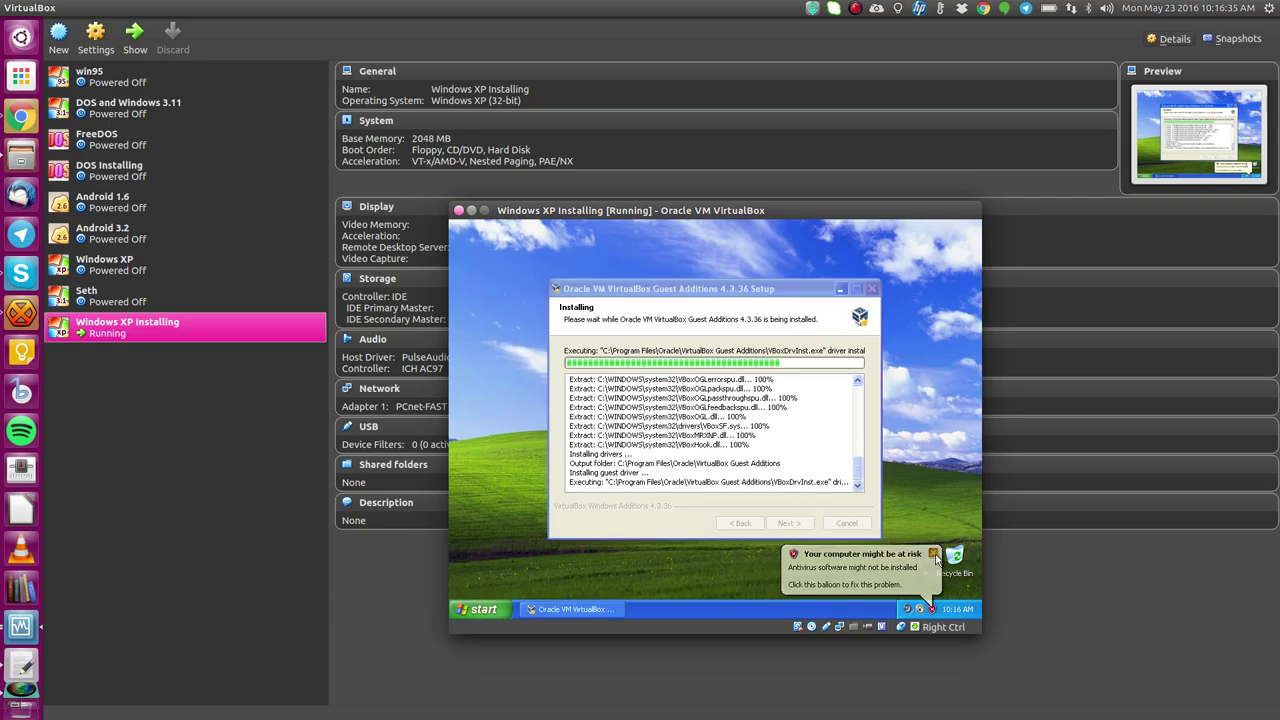
# Step: Dismiss the desktop notification balloons and allow the Guest Additions drivers that lack Windows Logo testing to install
pyautogui.click(933, 553)
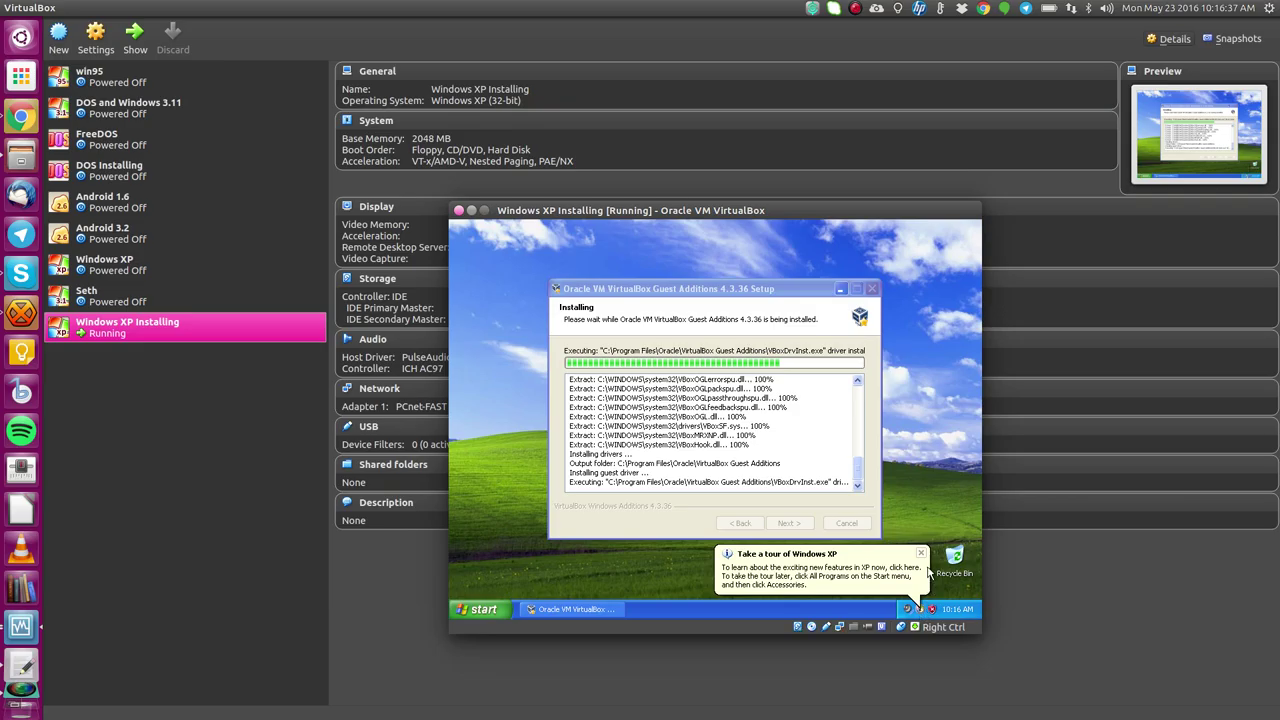
pyautogui.click(922, 551)
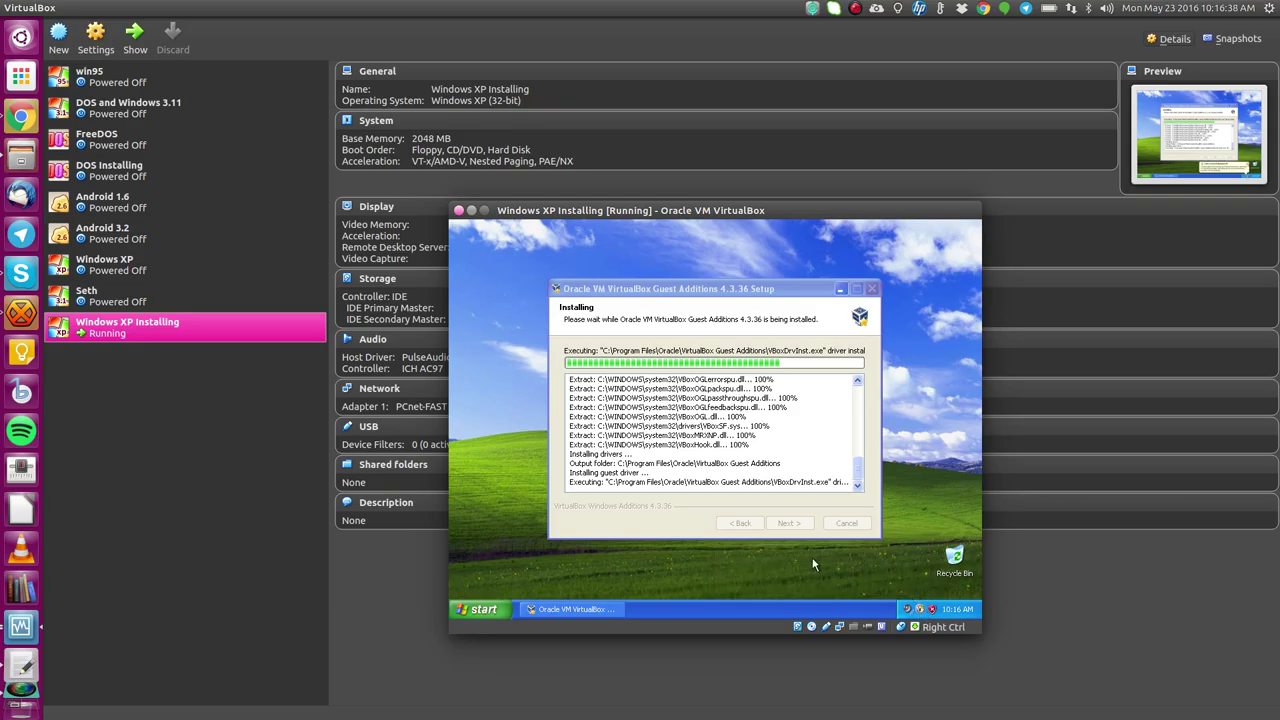
pyautogui.click(704, 508)
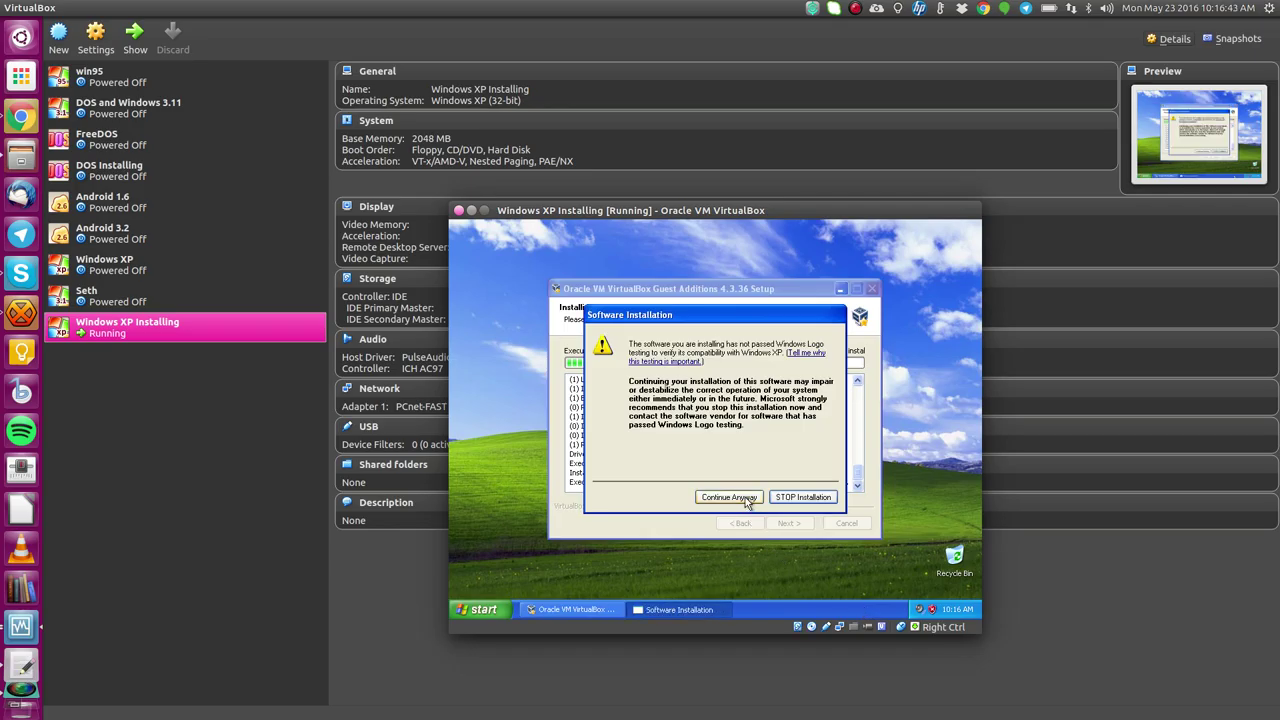
pyautogui.click(744, 500)
pyautogui.click(728, 497)
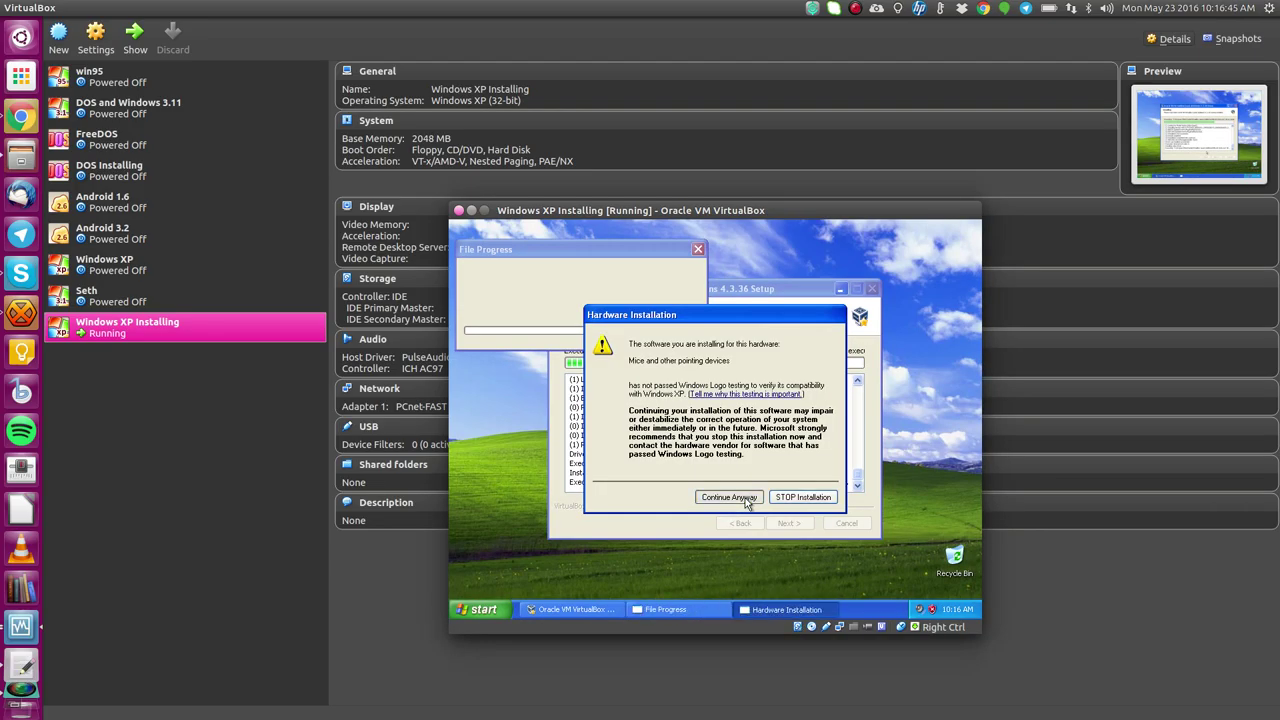
pyautogui.click(728, 497)
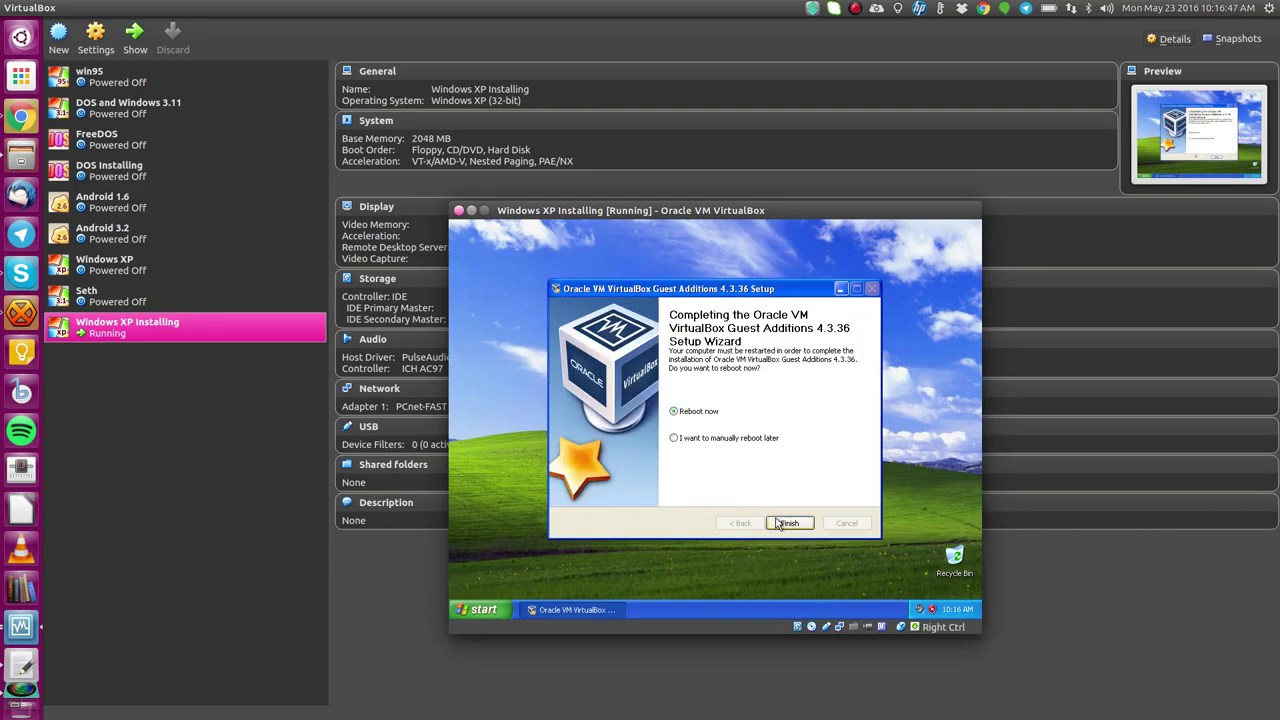
# Step: Finish the Guest Additions setup with an immediate reboot and maximize the virtual machine window
pyautogui.click(771, 521)
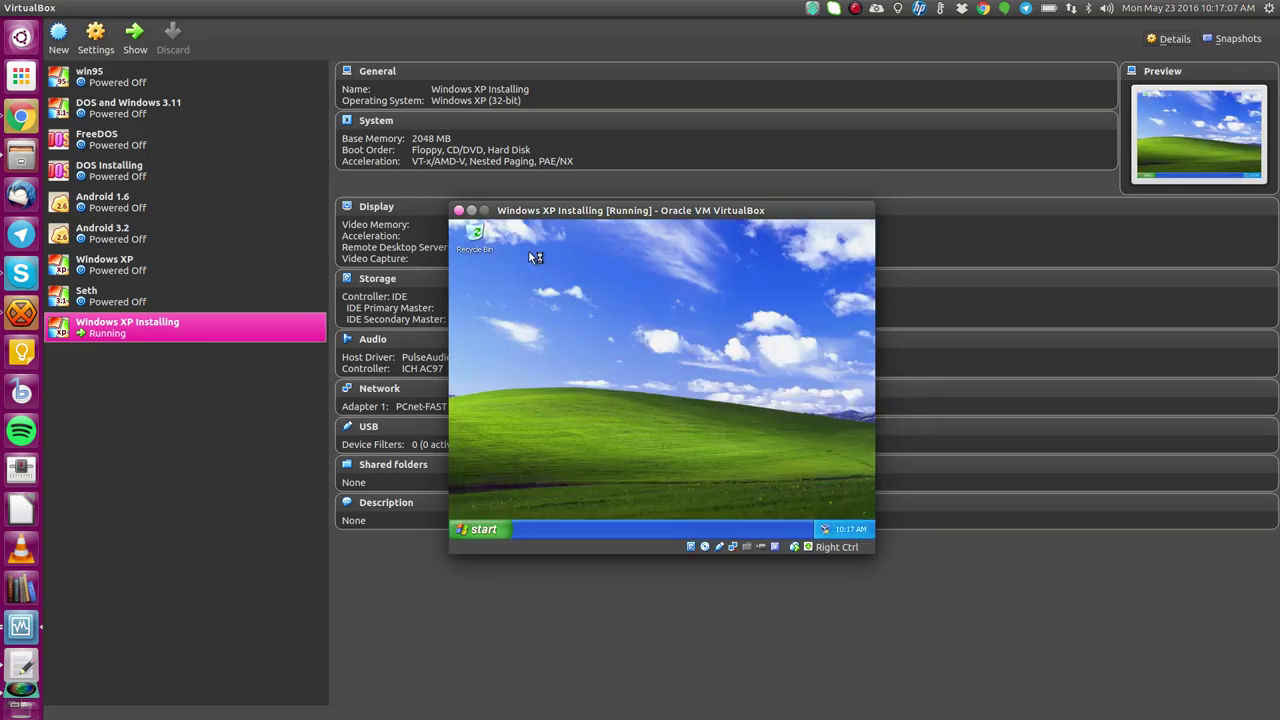
pyautogui.click(484, 210)
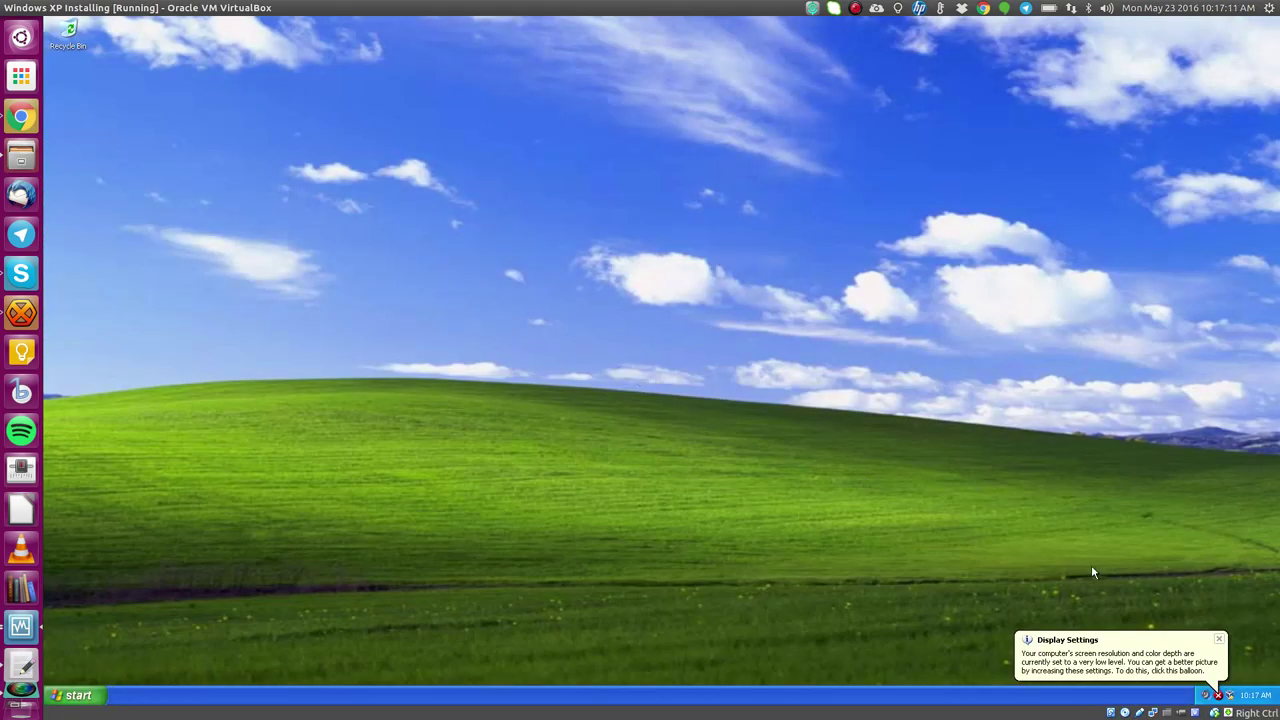
# Step: Let Windows automatically correct the screen resolution and color depth, and dismiss the Windows XP tour and antivirus risk balloons
pyautogui.click(1201, 668)
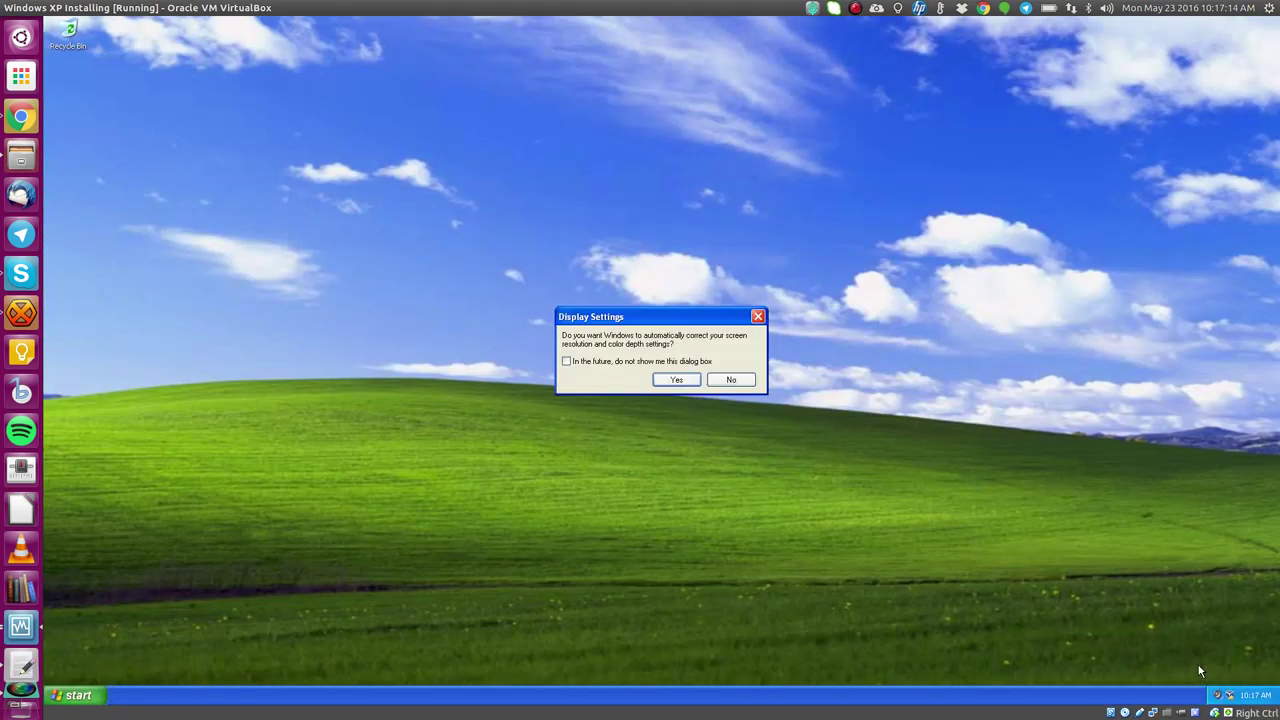
pyautogui.click(677, 381)
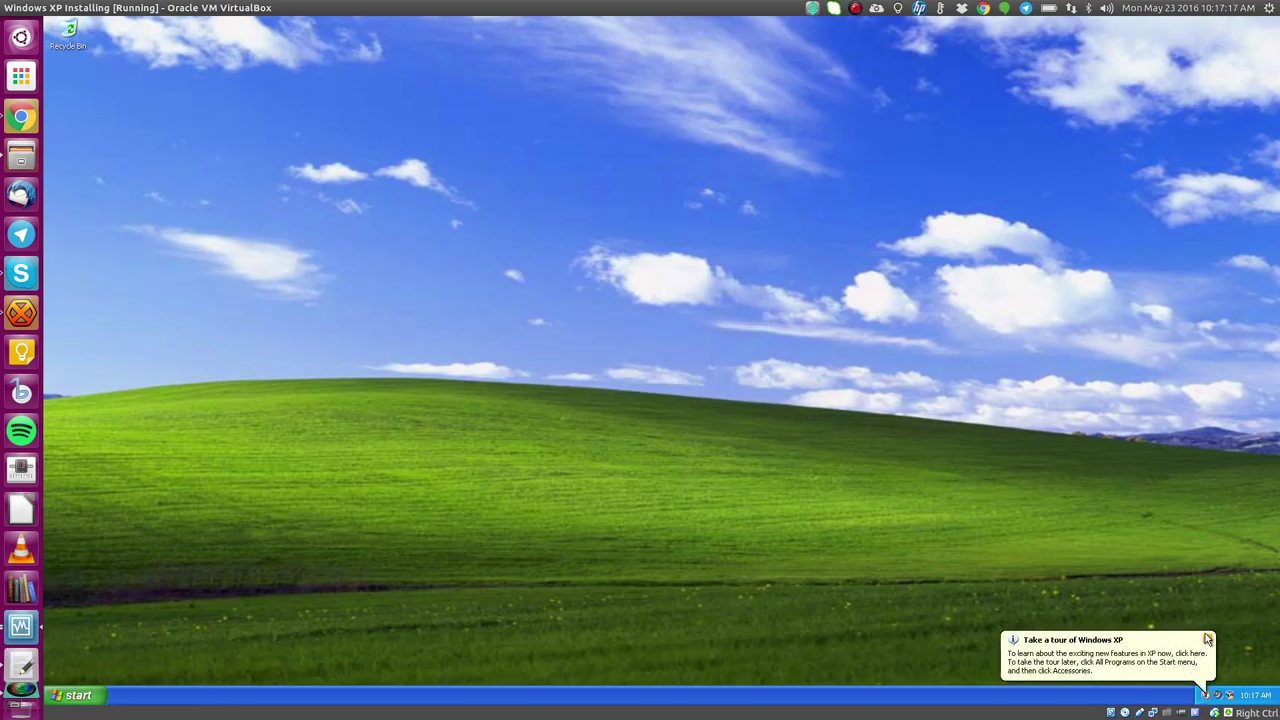
pyautogui.click(1208, 640)
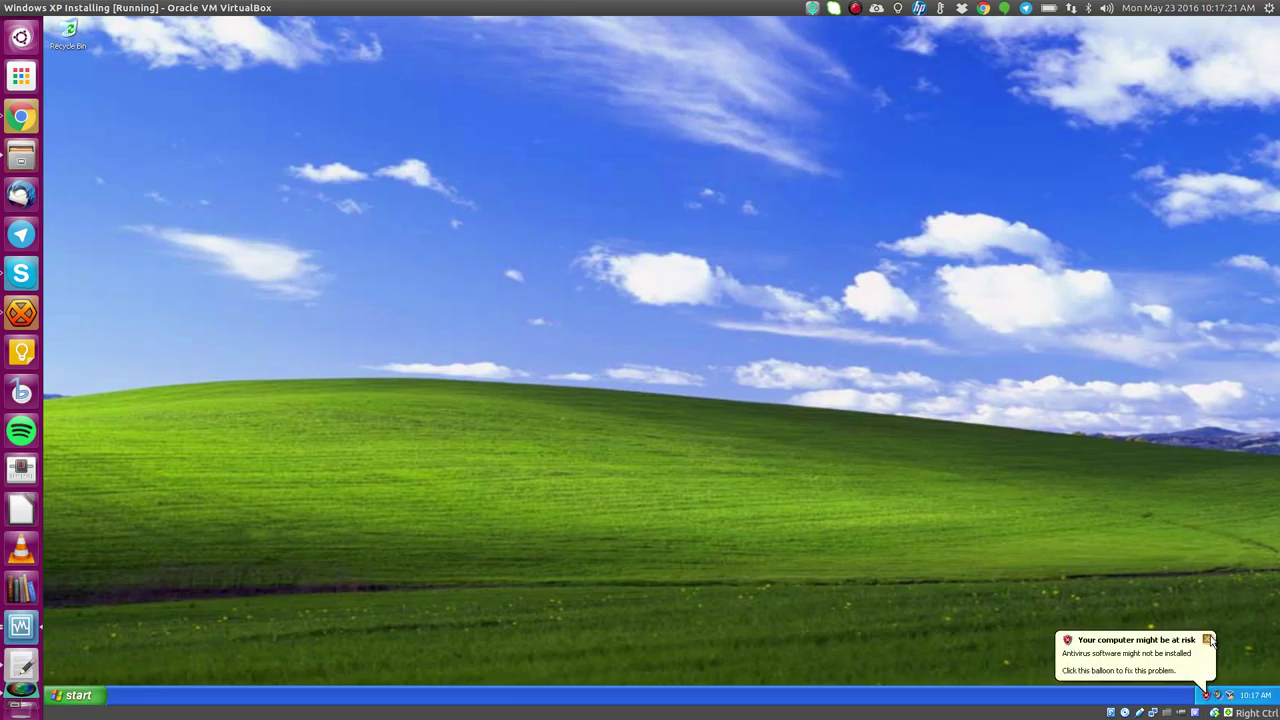
pyautogui.click(1208, 640)
# Step: In Security Center, declare an antivirus program that you monitor yourself, and close the window
pyautogui.click(1206, 694)
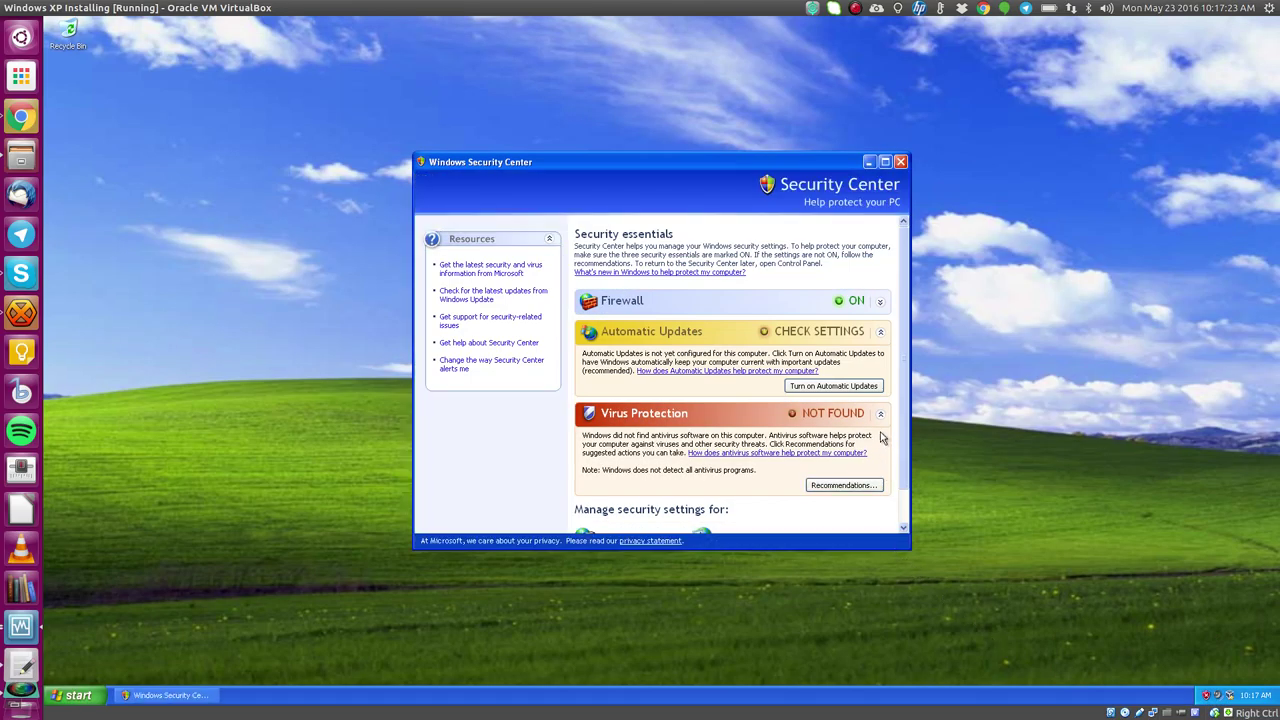
pyautogui.click(845, 485)
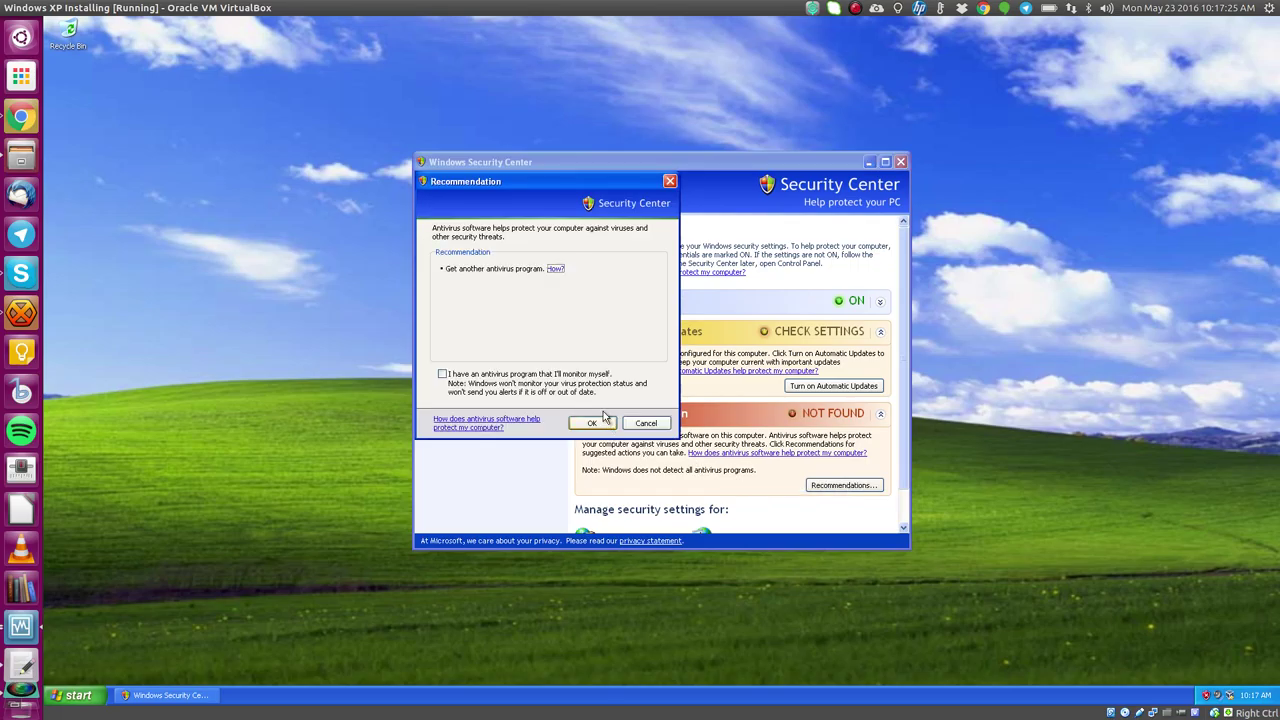
pyautogui.click(443, 374)
pyautogui.click(590, 423)
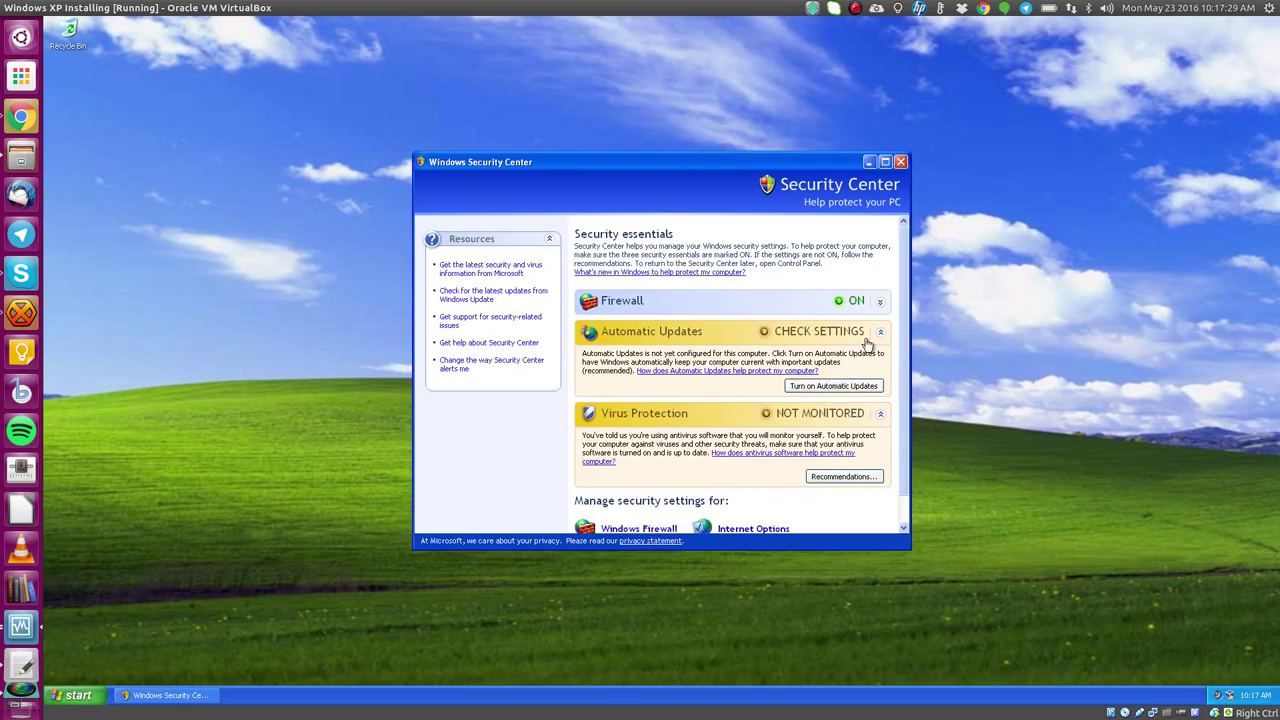
pyautogui.click(901, 162)
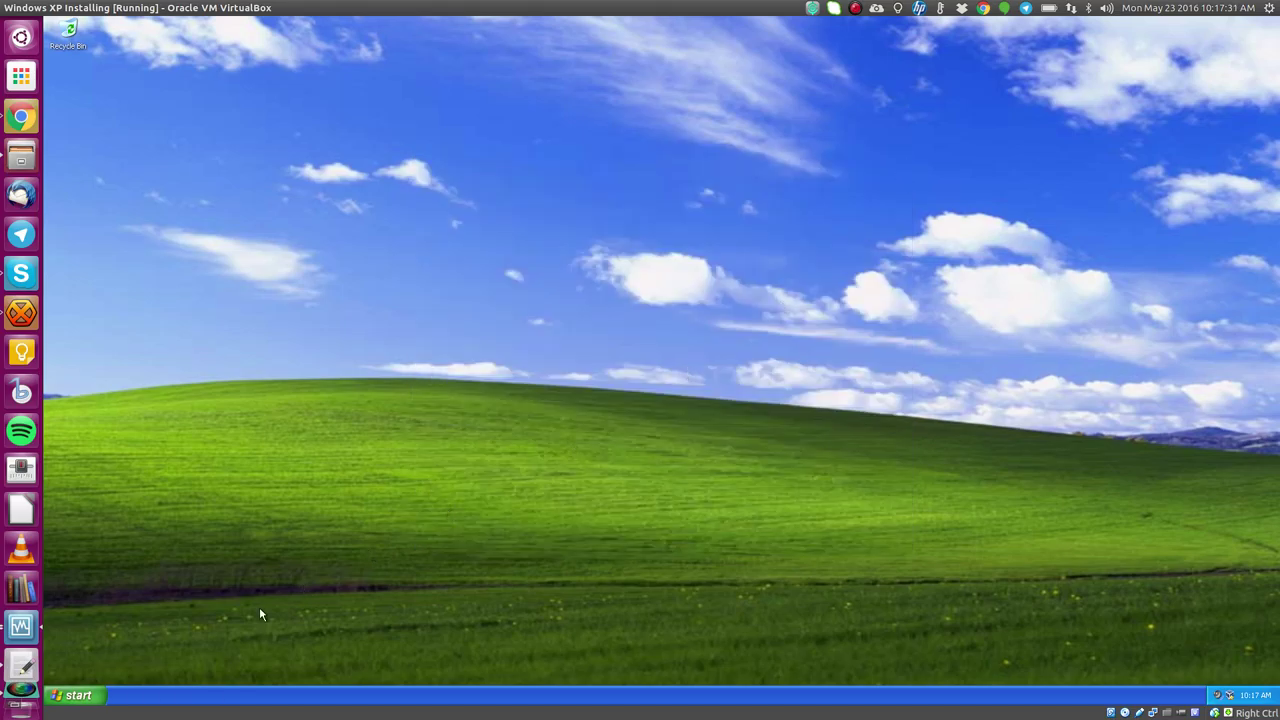
# Step: Open the display properties through Control Panel's Appearance and Themes category and apply the Silver color scheme
pyautogui.click(94, 697)
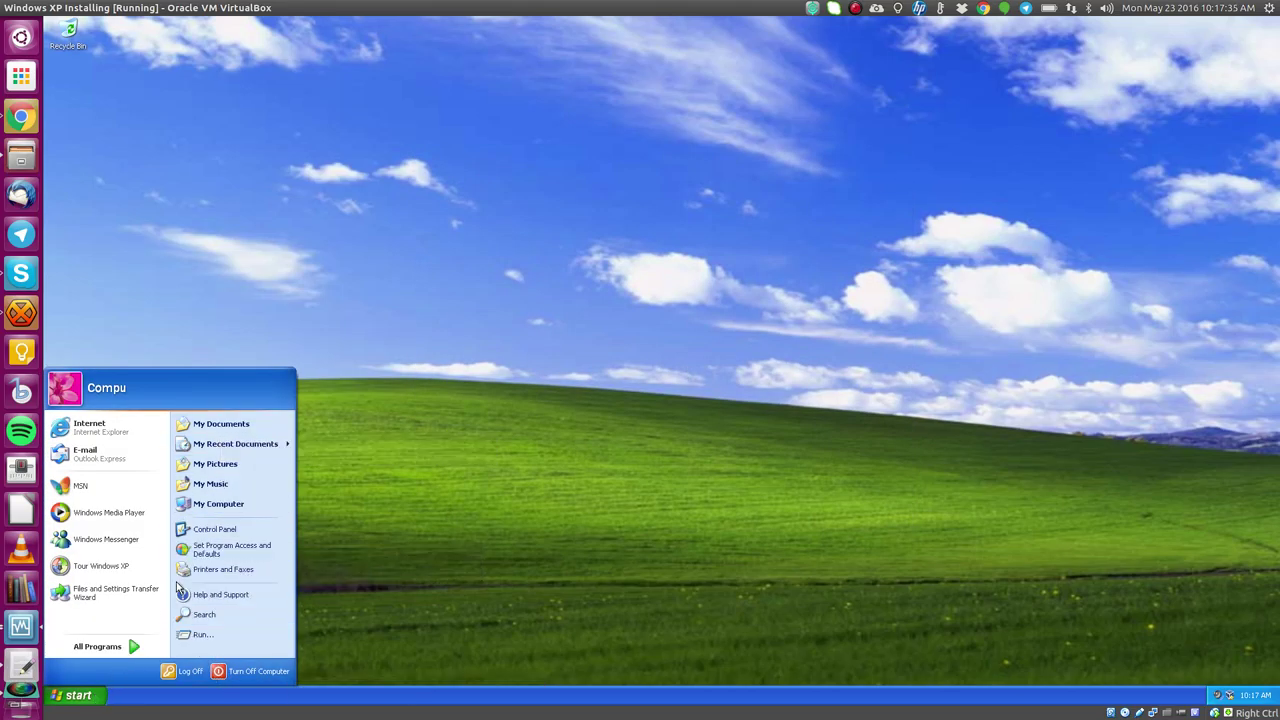
pyautogui.click(240, 530)
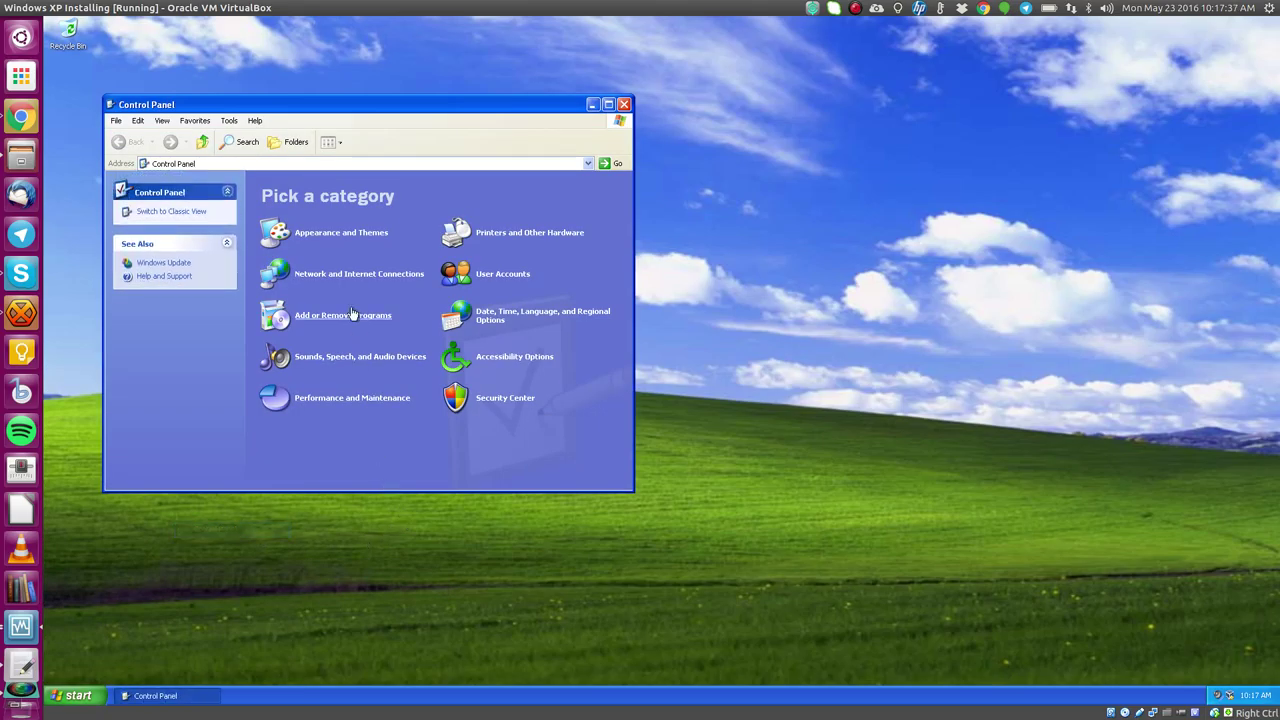
pyautogui.click(322, 234)
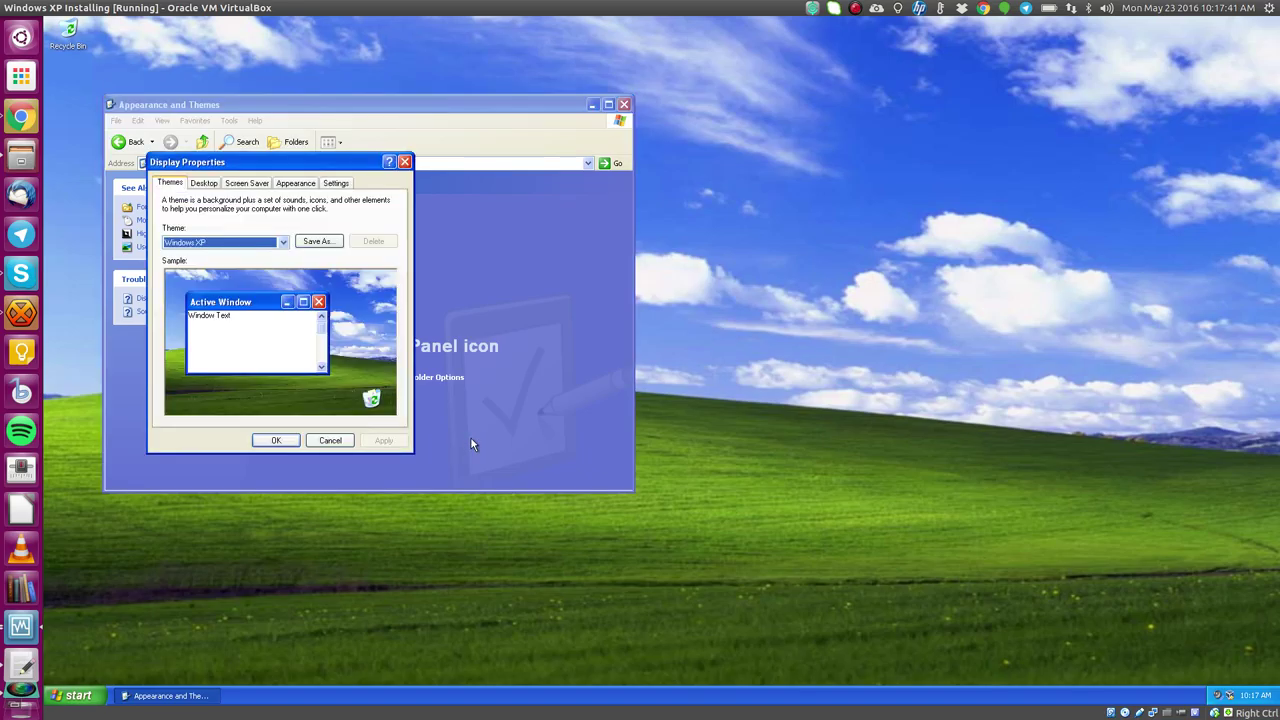
pyautogui.click(205, 184)
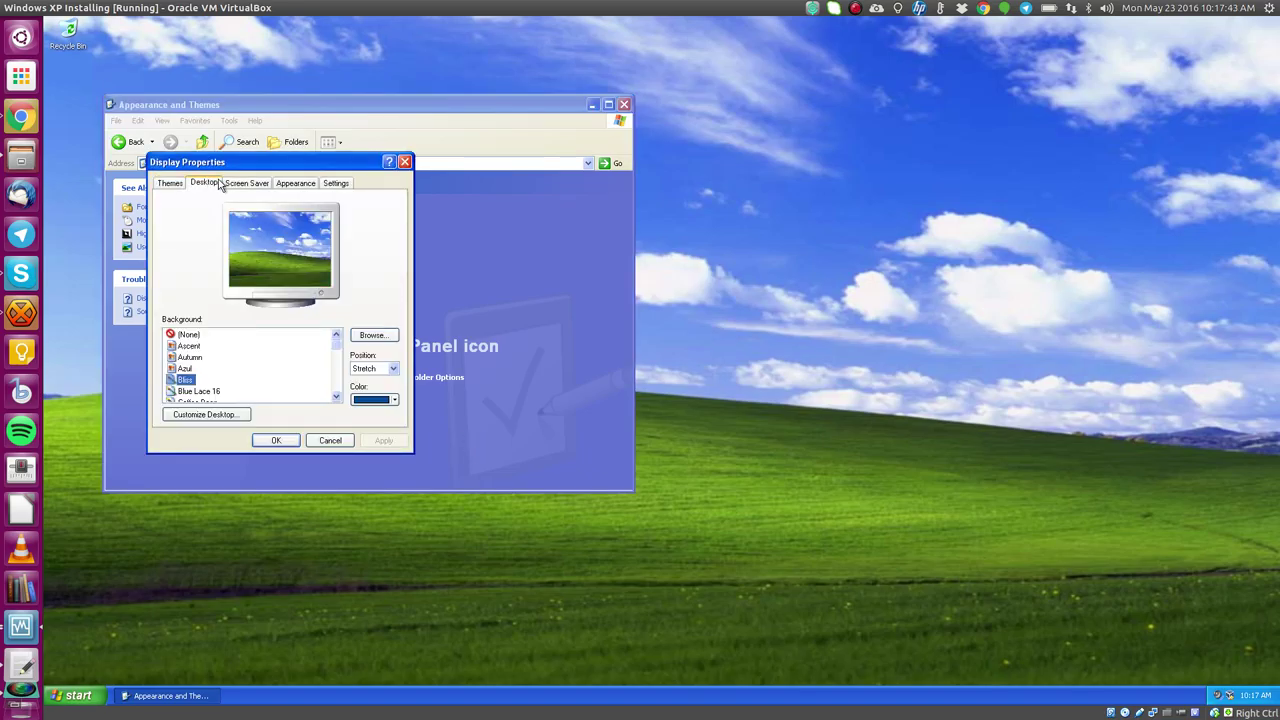
pyautogui.click(246, 186)
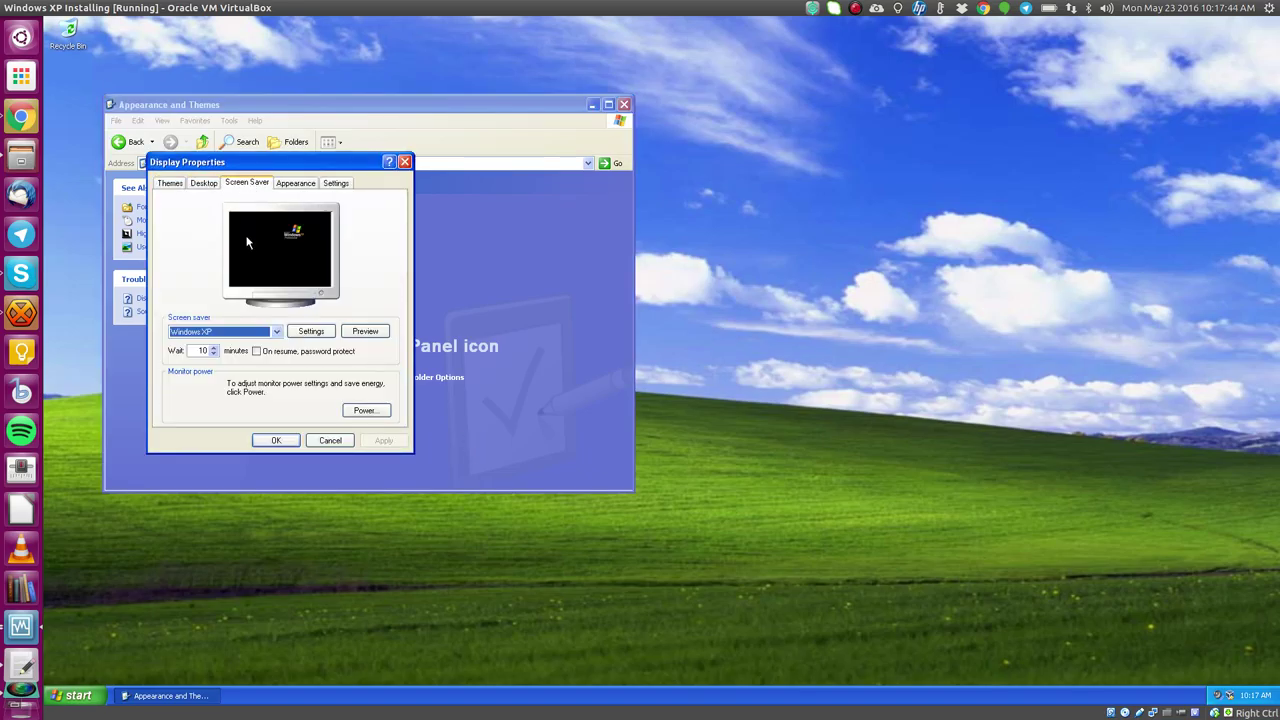
pyautogui.click(295, 183)
pyautogui.click(237, 384)
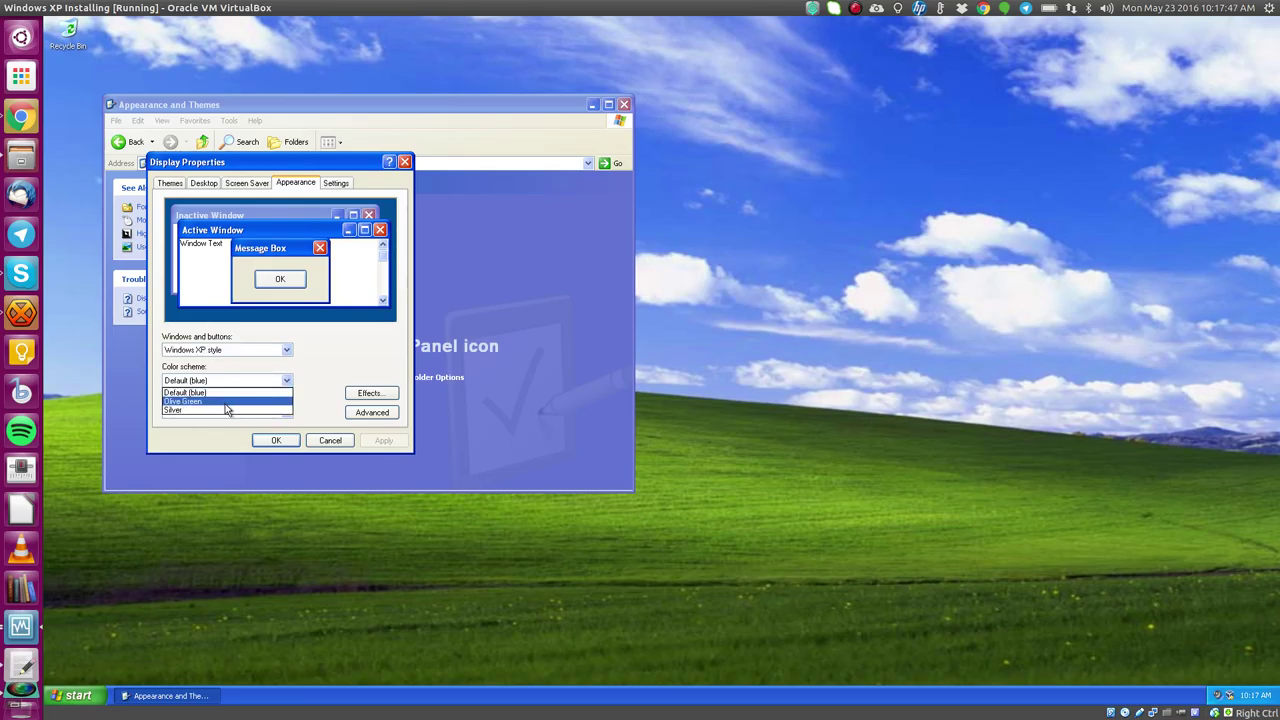
pyautogui.click(228, 401)
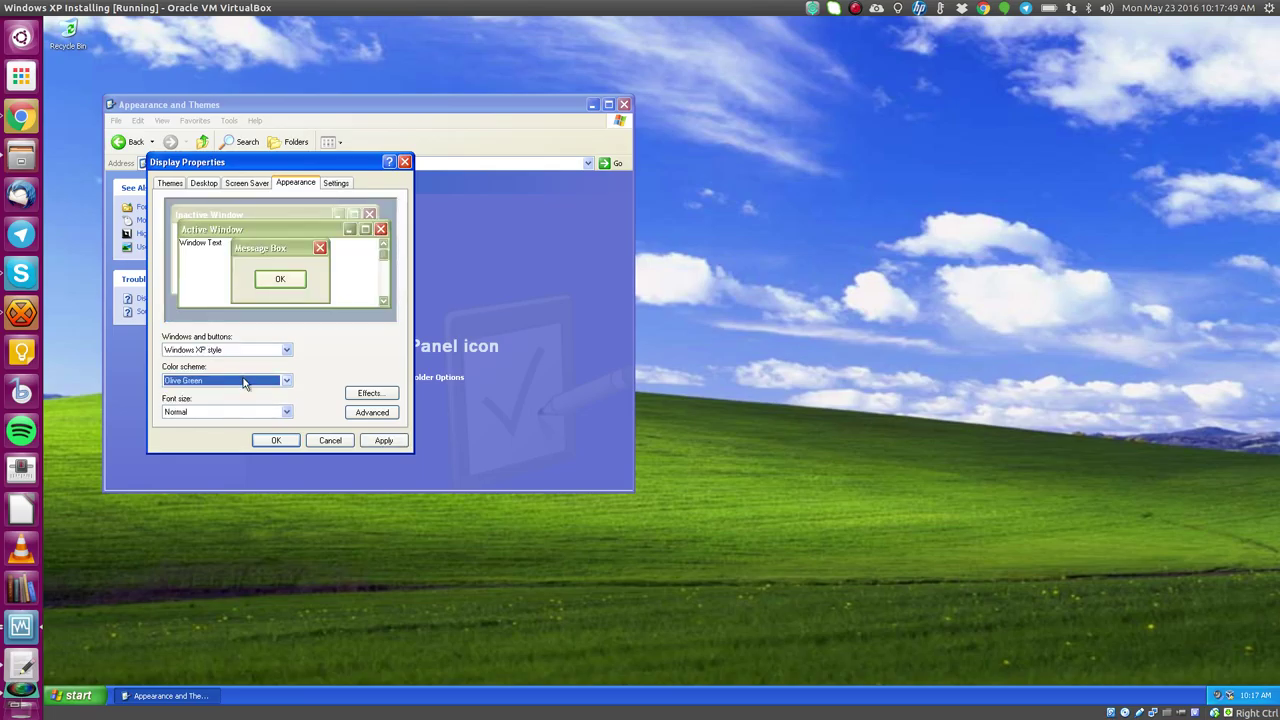
pyautogui.click(241, 379)
pyautogui.click(238, 412)
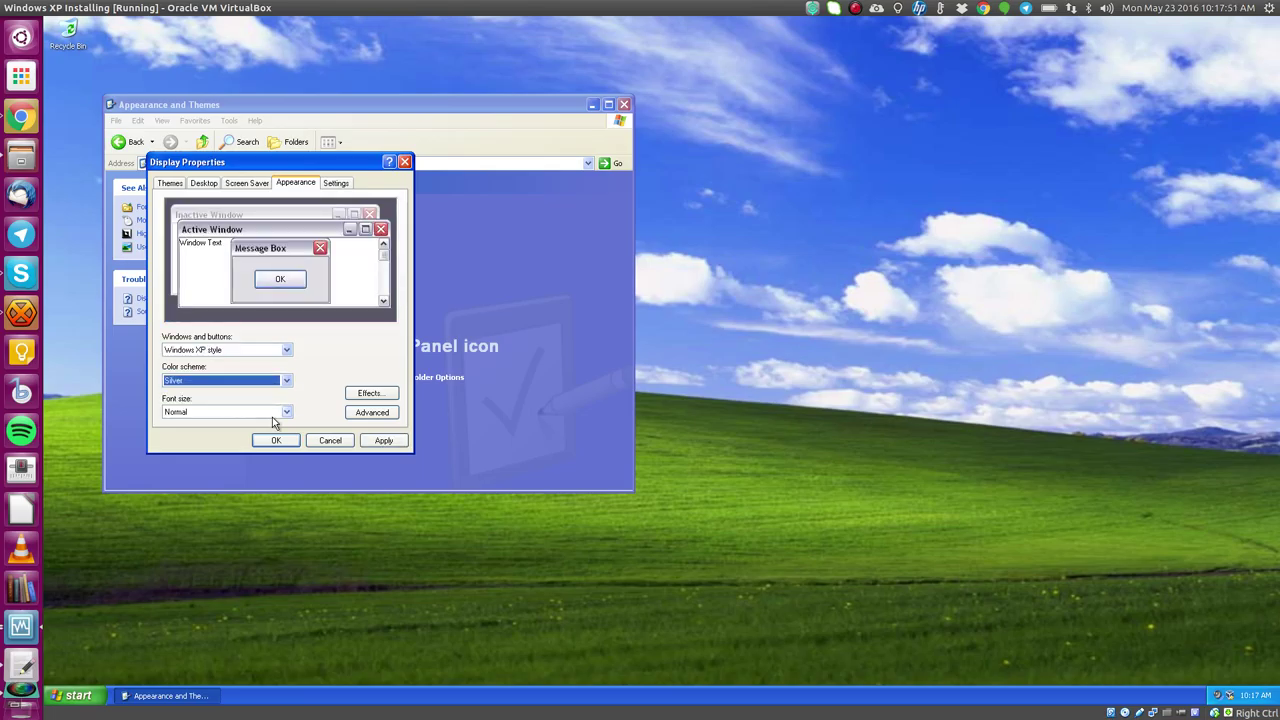
pyautogui.click(375, 440)
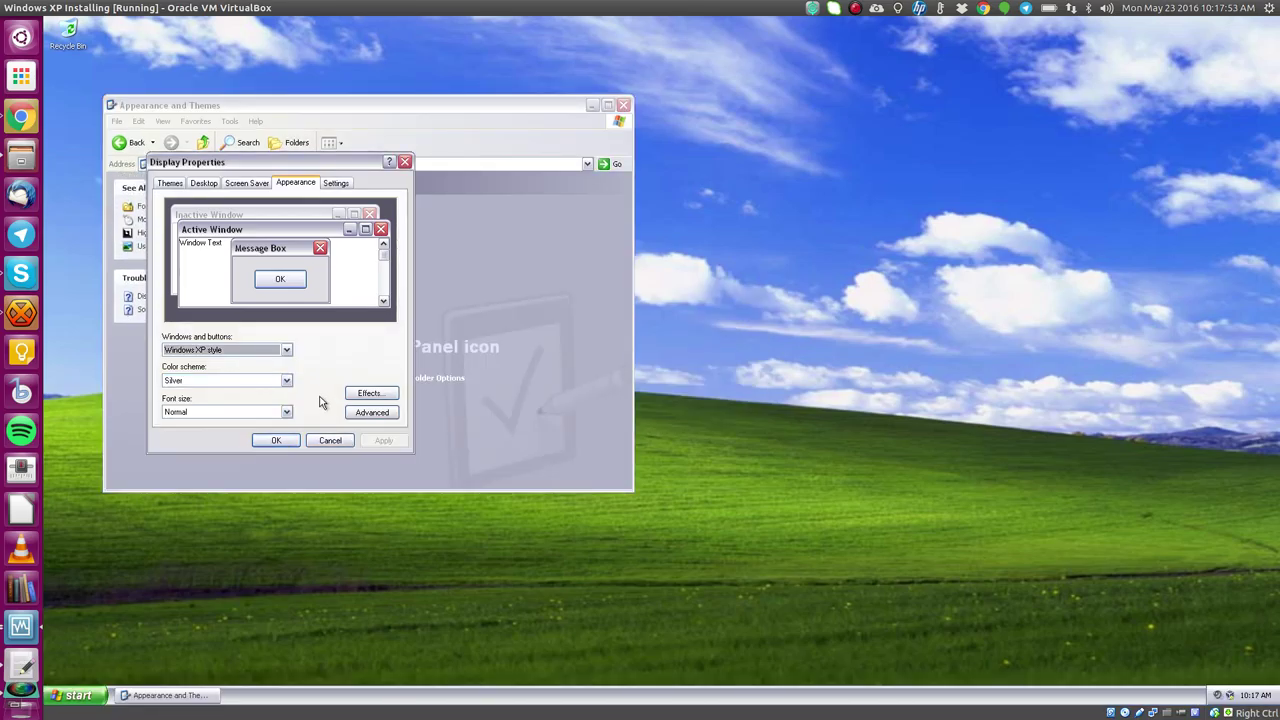
# Step: Choose 3D Pipes as the screen saver
pyautogui.click(247, 183)
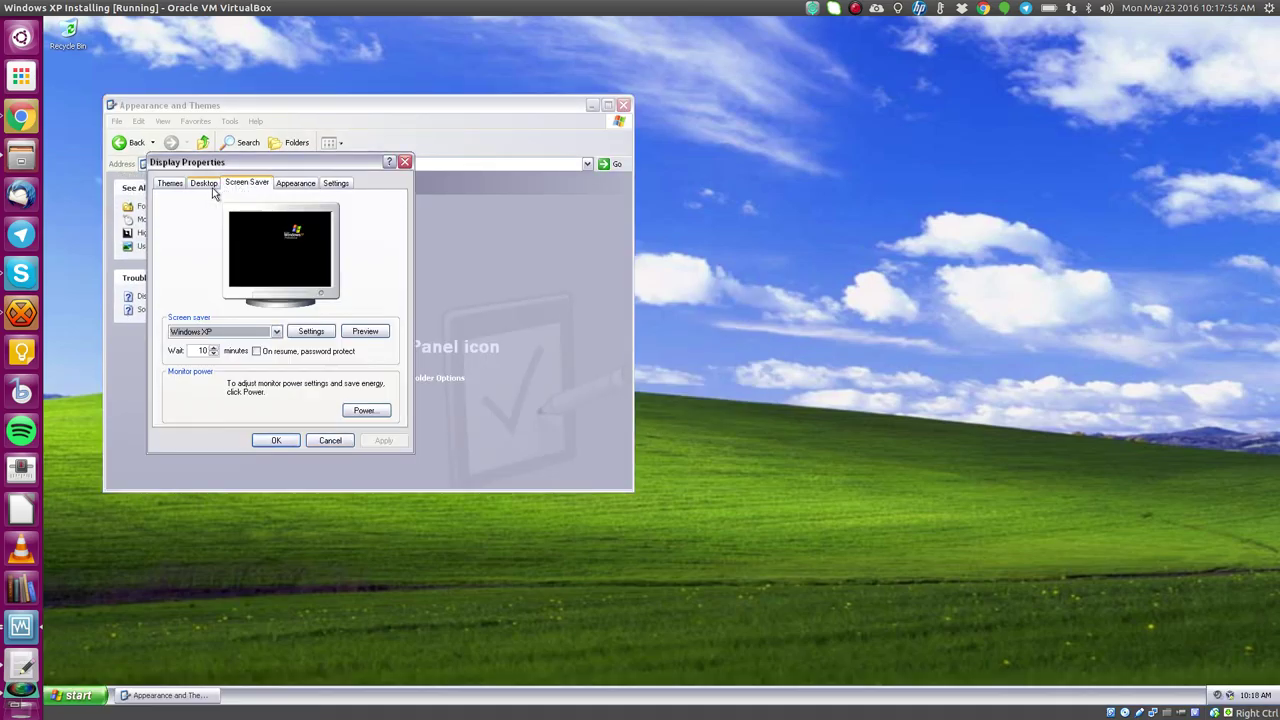
pyautogui.click(276, 331)
pyautogui.click(218, 372)
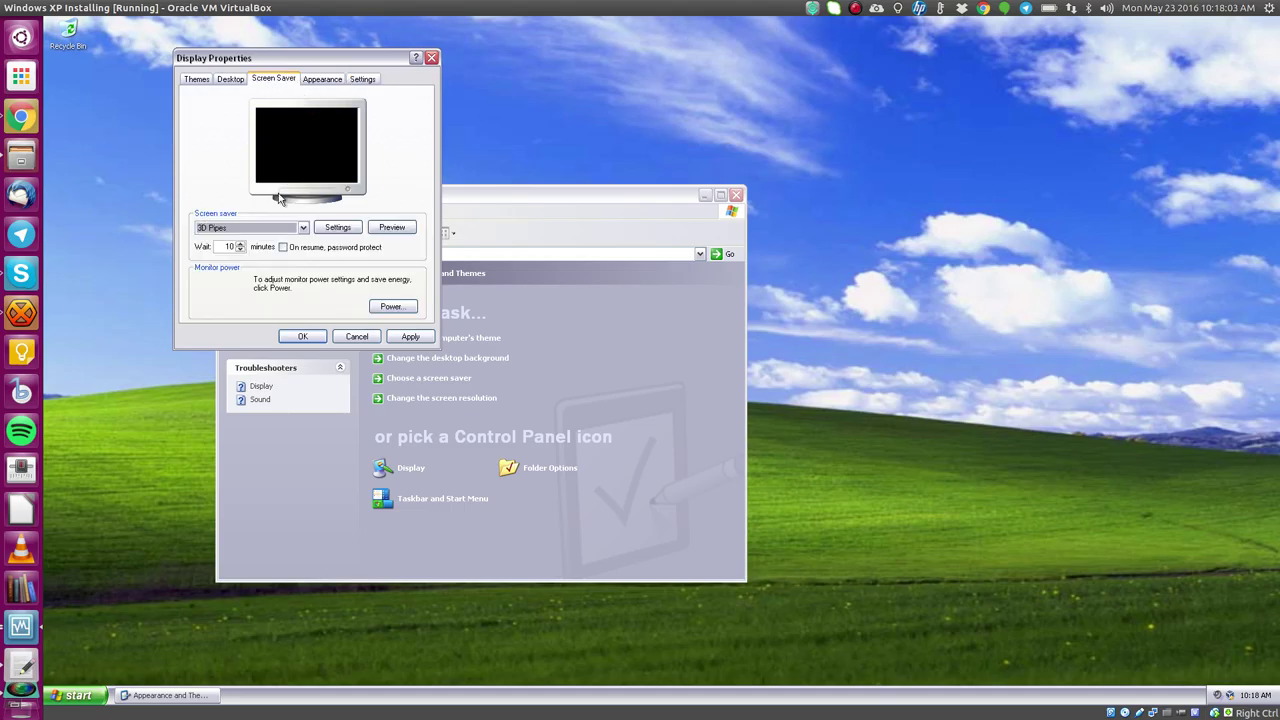
# Step: Configure the 3D Pipes screen saver with multiple pipes and the Mixed joint type, and apply it
pyautogui.click(340, 229)
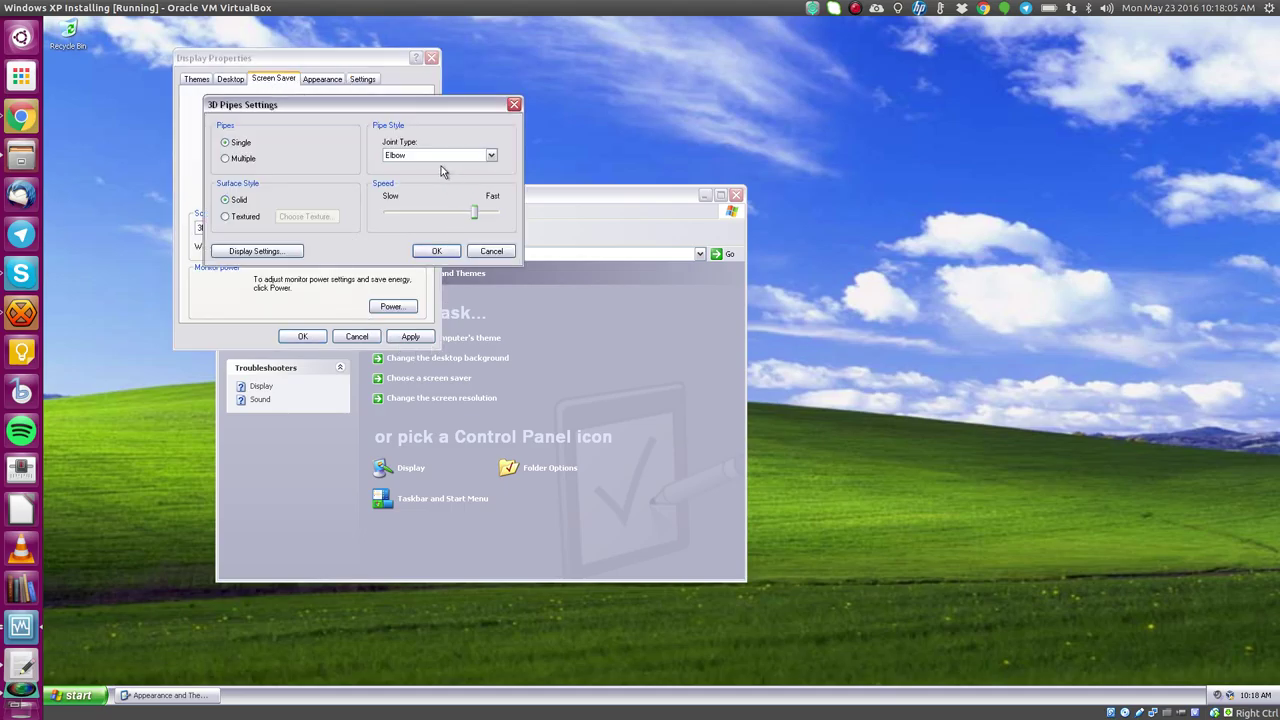
pyautogui.click(455, 157)
pyautogui.click(415, 185)
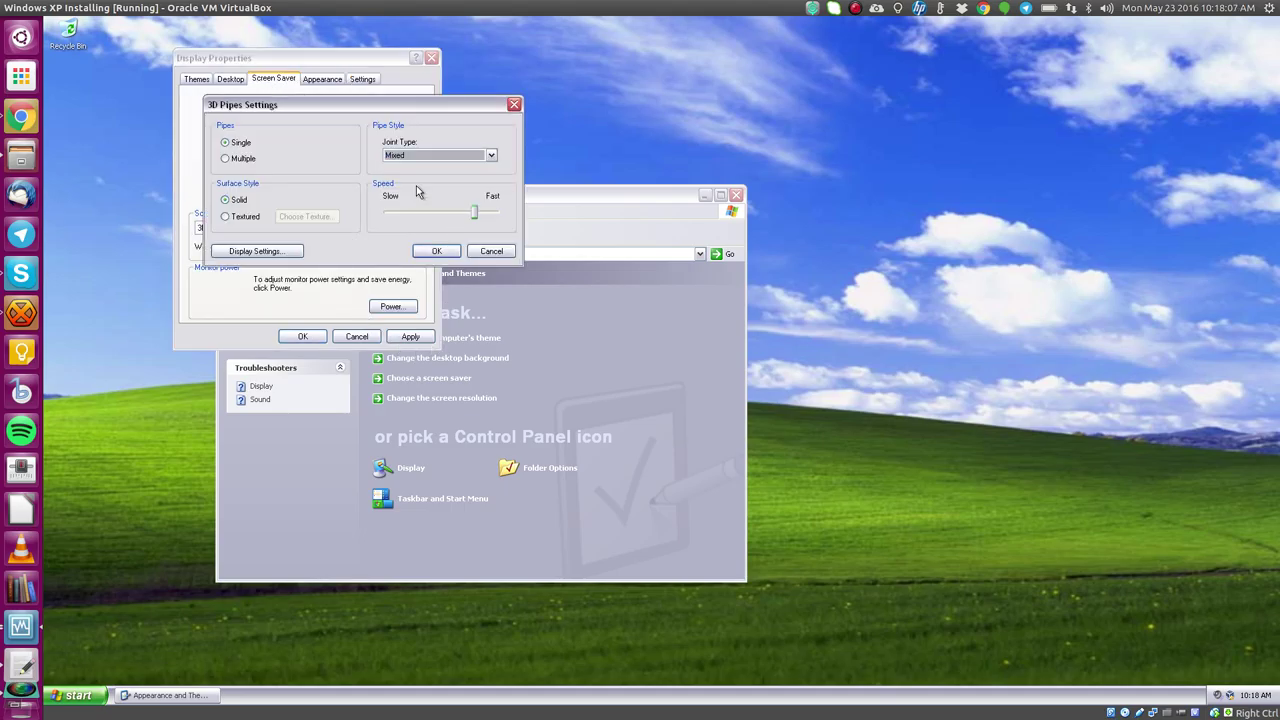
pyautogui.click(228, 160)
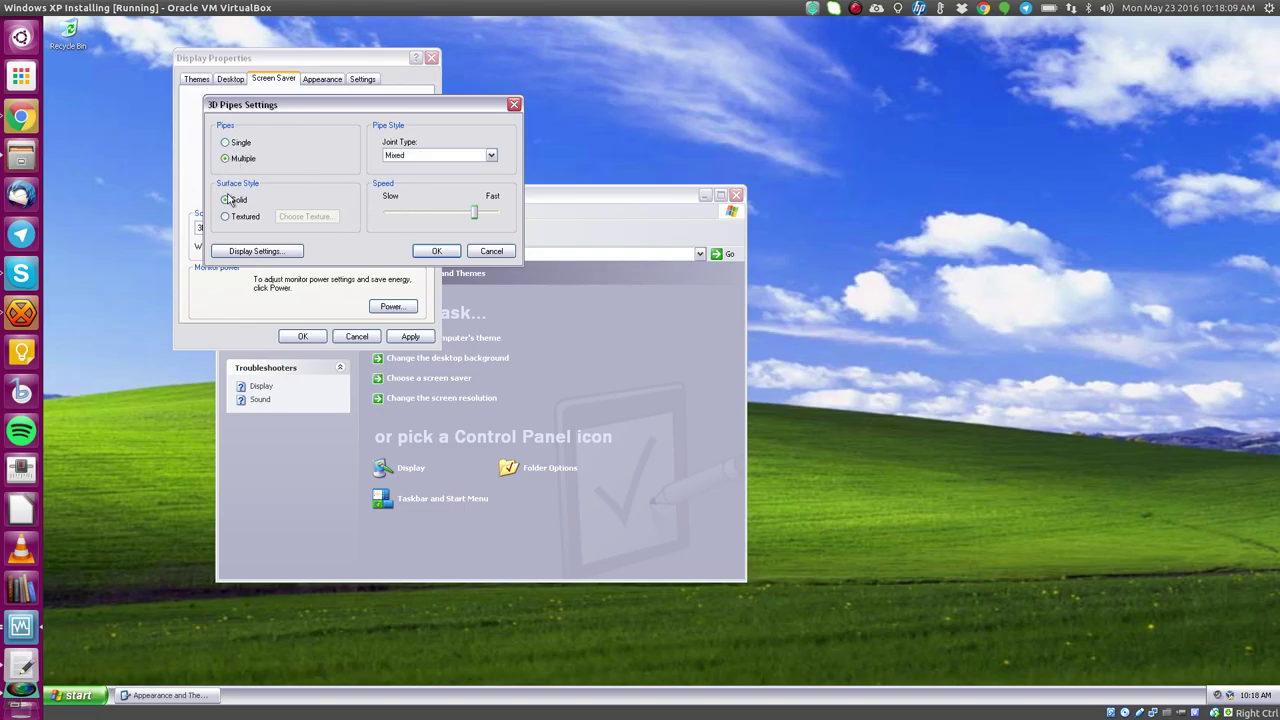
pyautogui.click(427, 252)
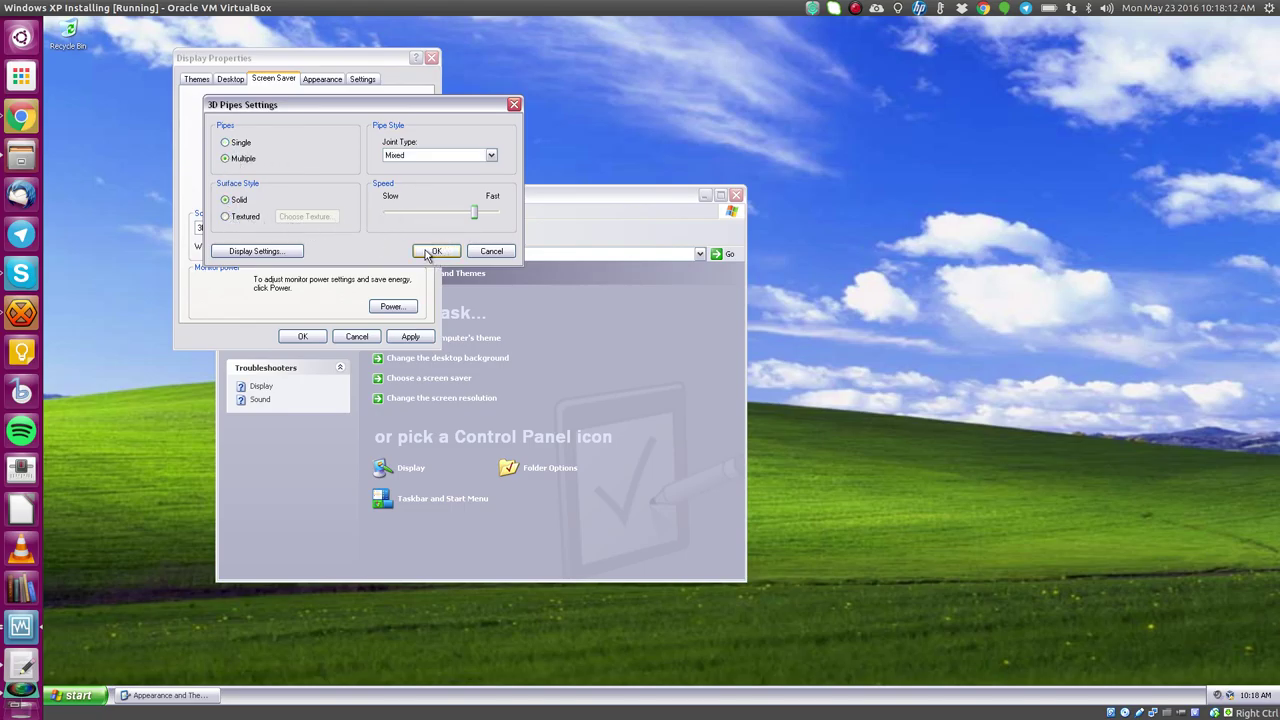
pyautogui.click(411, 337)
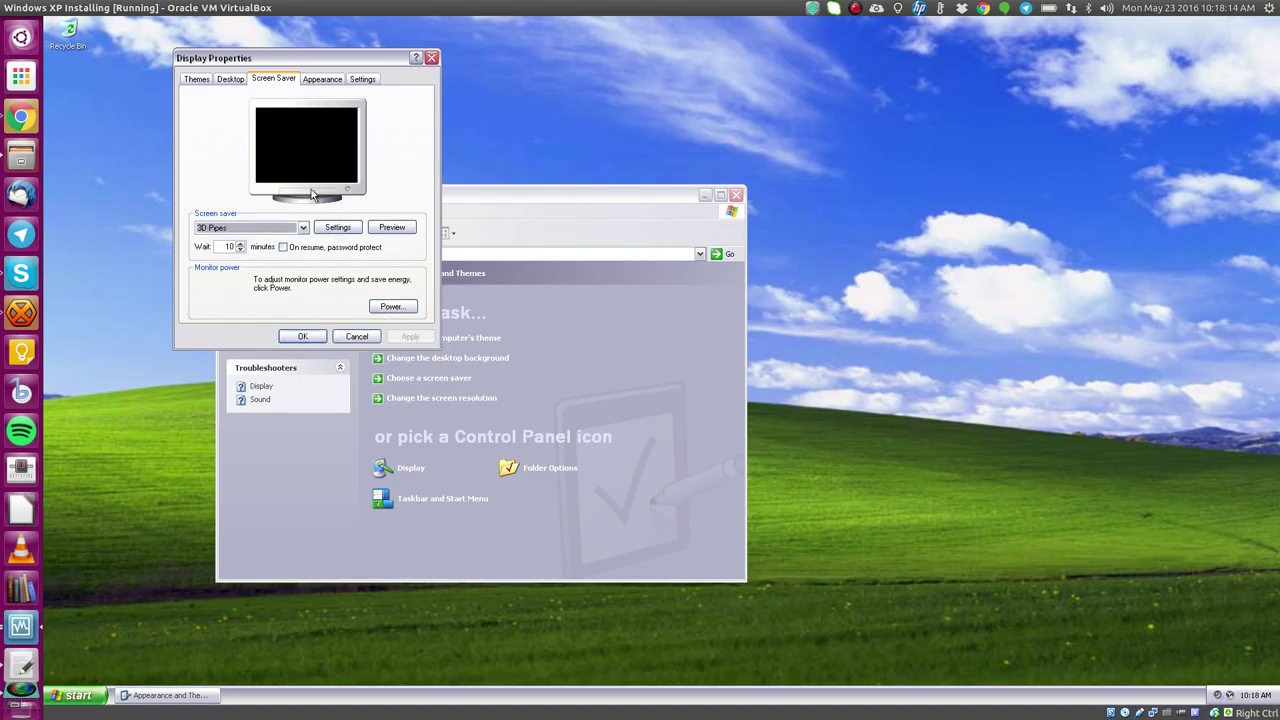
# Step: Browse the desktop backgrounds and select Vortec space
pyautogui.click(230, 79)
pyautogui.scroll(-2, 281, 276)
pyautogui.scroll(-4, 281, 276)
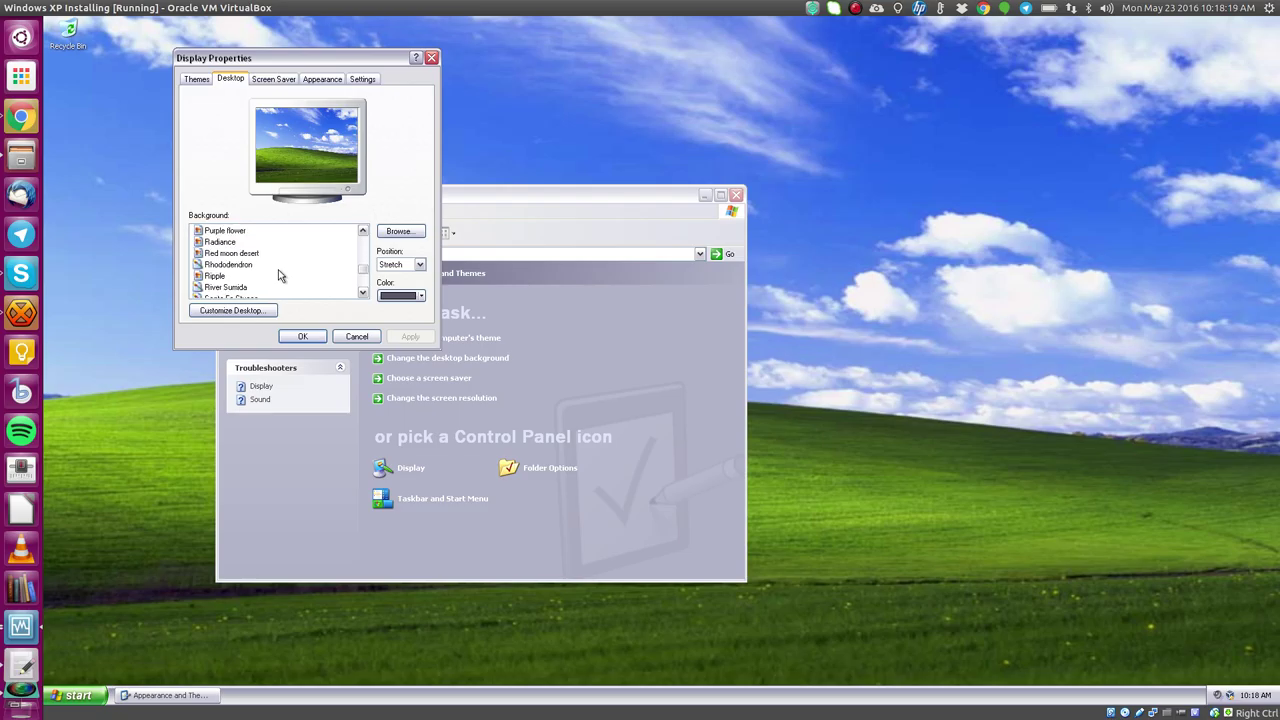
pyautogui.click(232, 245)
pyautogui.press('Down')
pyautogui.press('Down')
pyautogui.press('Down')
pyautogui.press('Down')
pyautogui.press('Down')
pyautogui.press('Down')
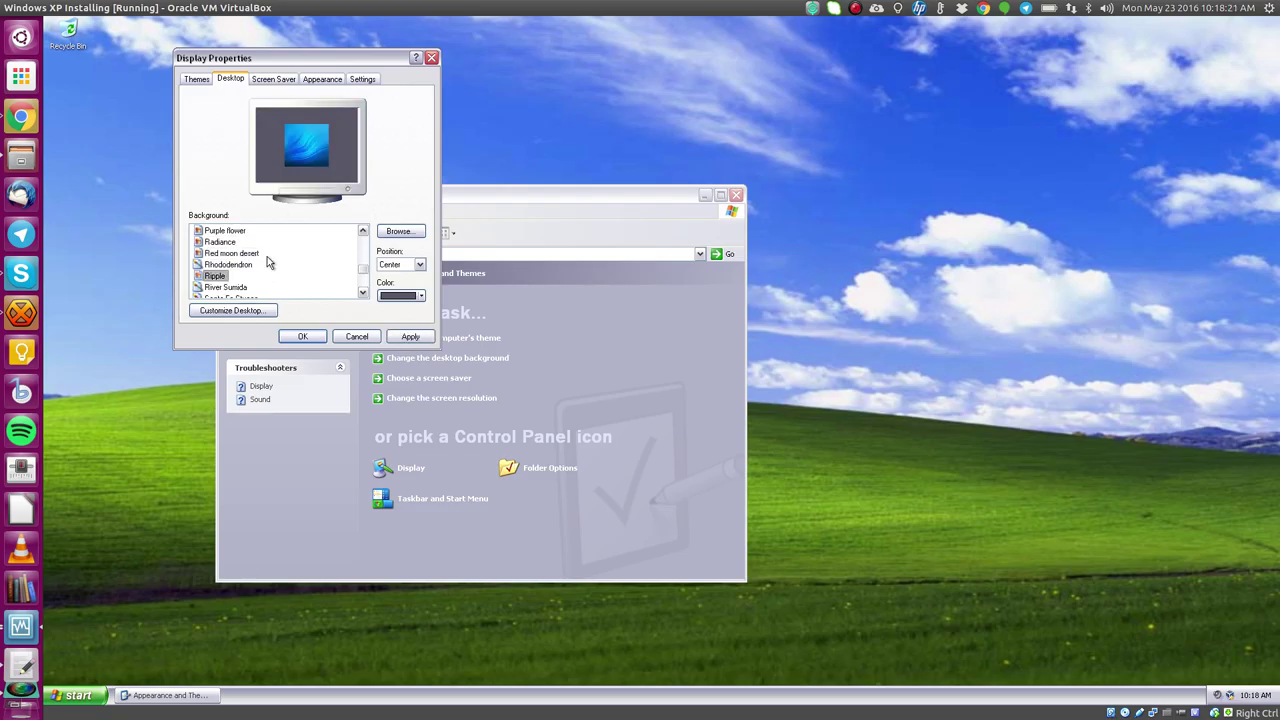
pyautogui.press('Down')
pyautogui.press('Down')
pyautogui.press('Down')
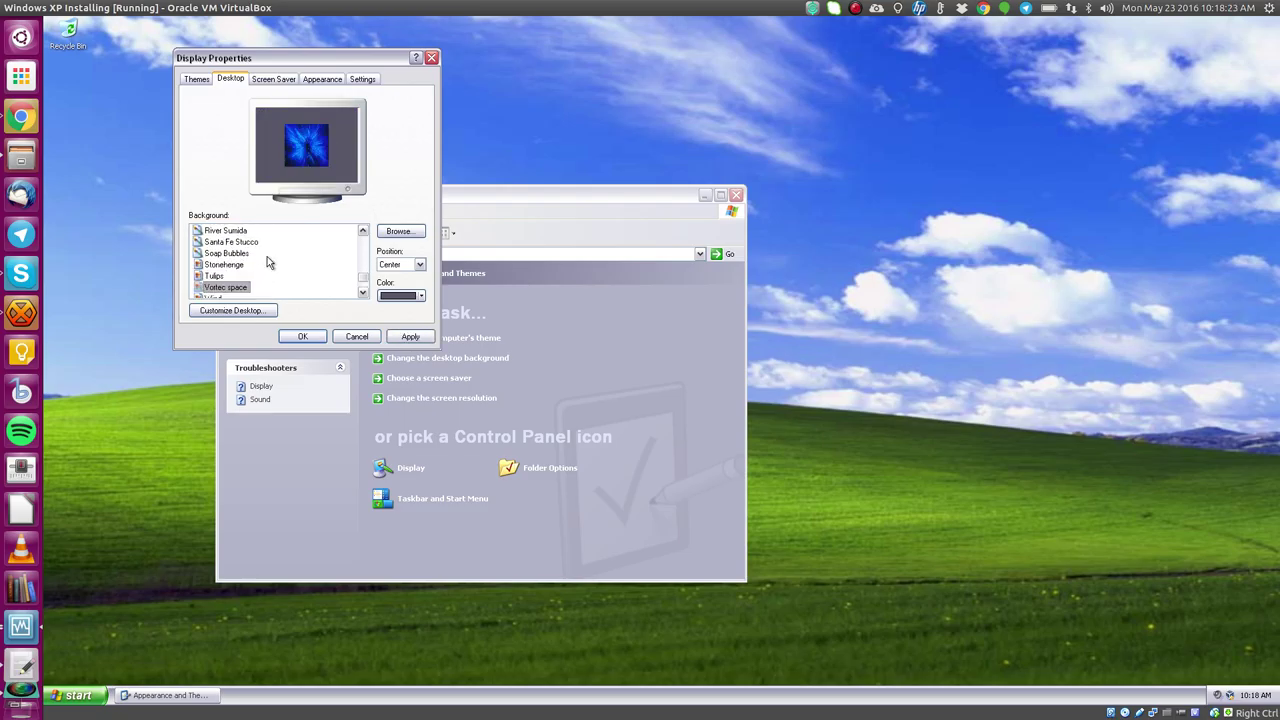
# Step: Set the background position to Stretch and apply the new wallpaper
pyautogui.click(390, 264)
pyautogui.click(390, 294)
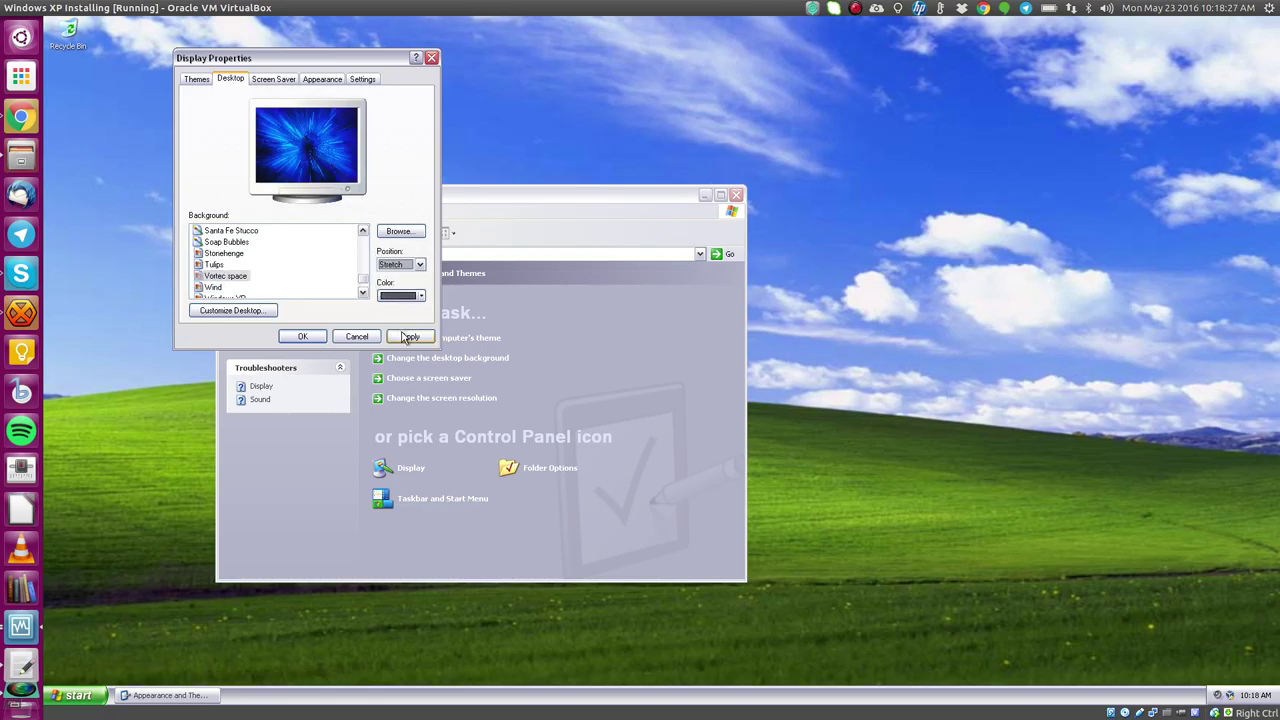
pyautogui.click(406, 336)
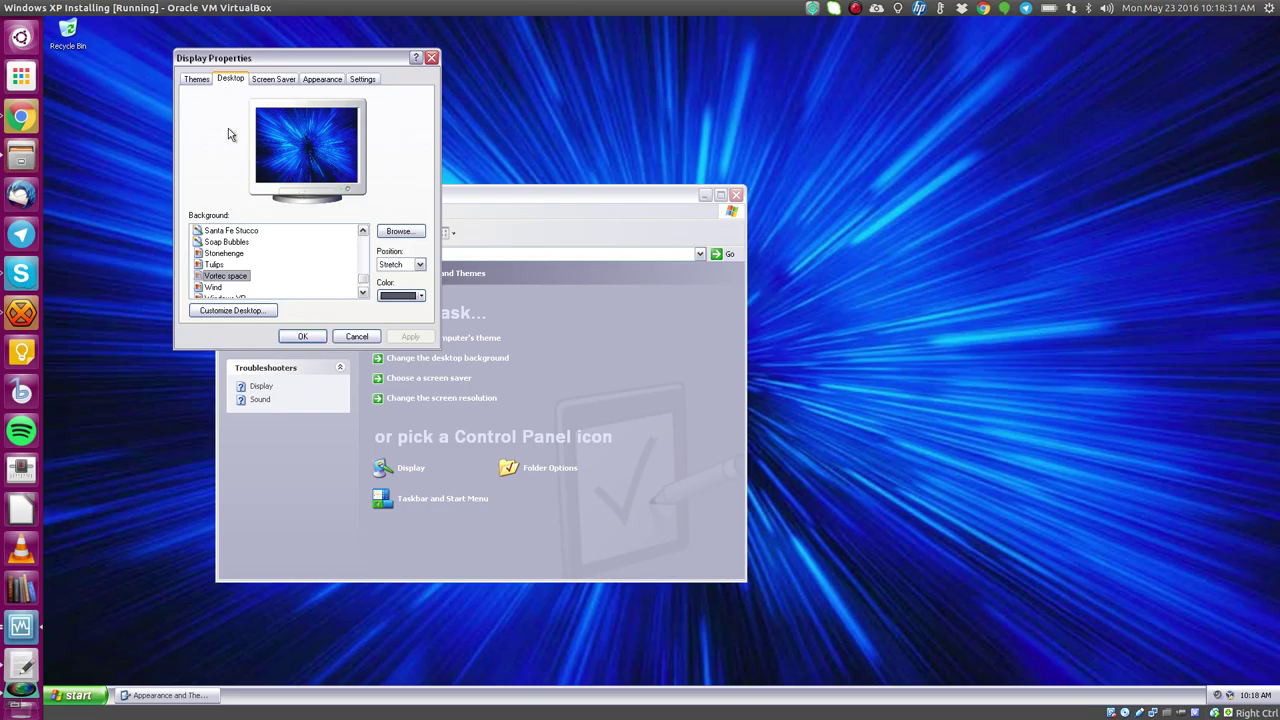
# Step: Confirm the display properties and close the Appearance and Themes window
pyautogui.click(360, 80)
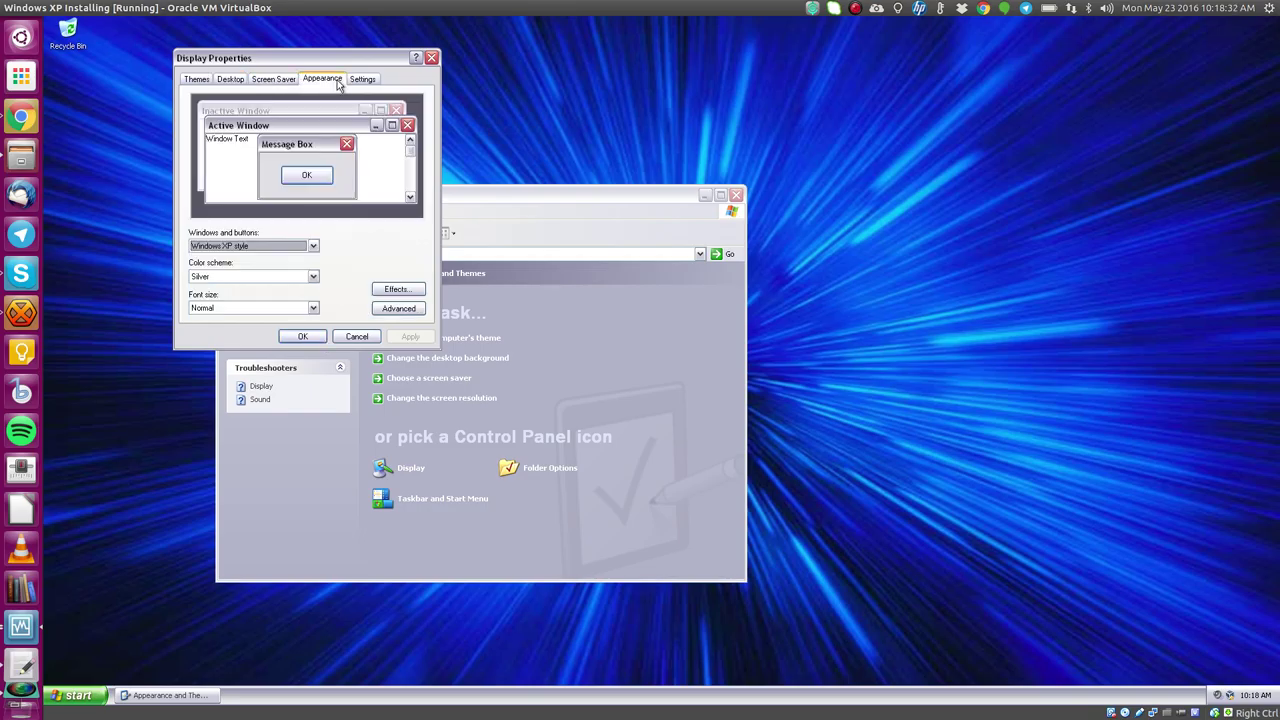
pyautogui.click(274, 80)
pyautogui.click(305, 338)
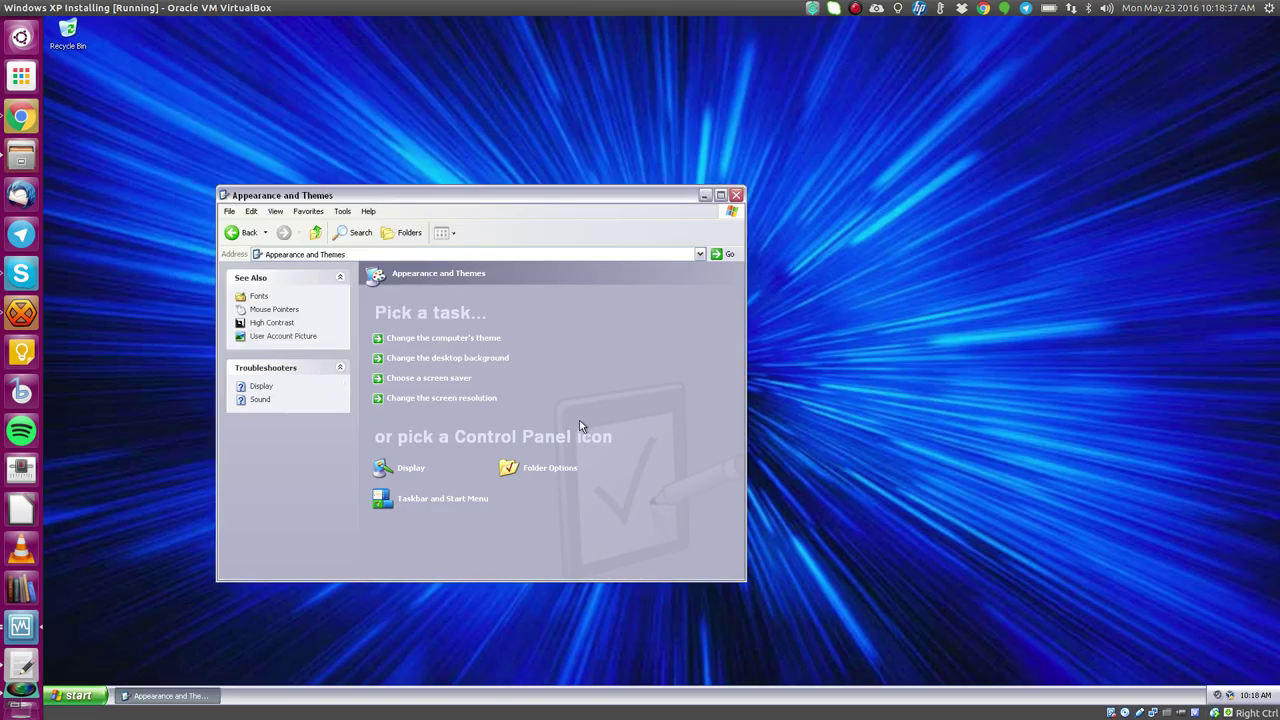
pyautogui.click(736, 195)
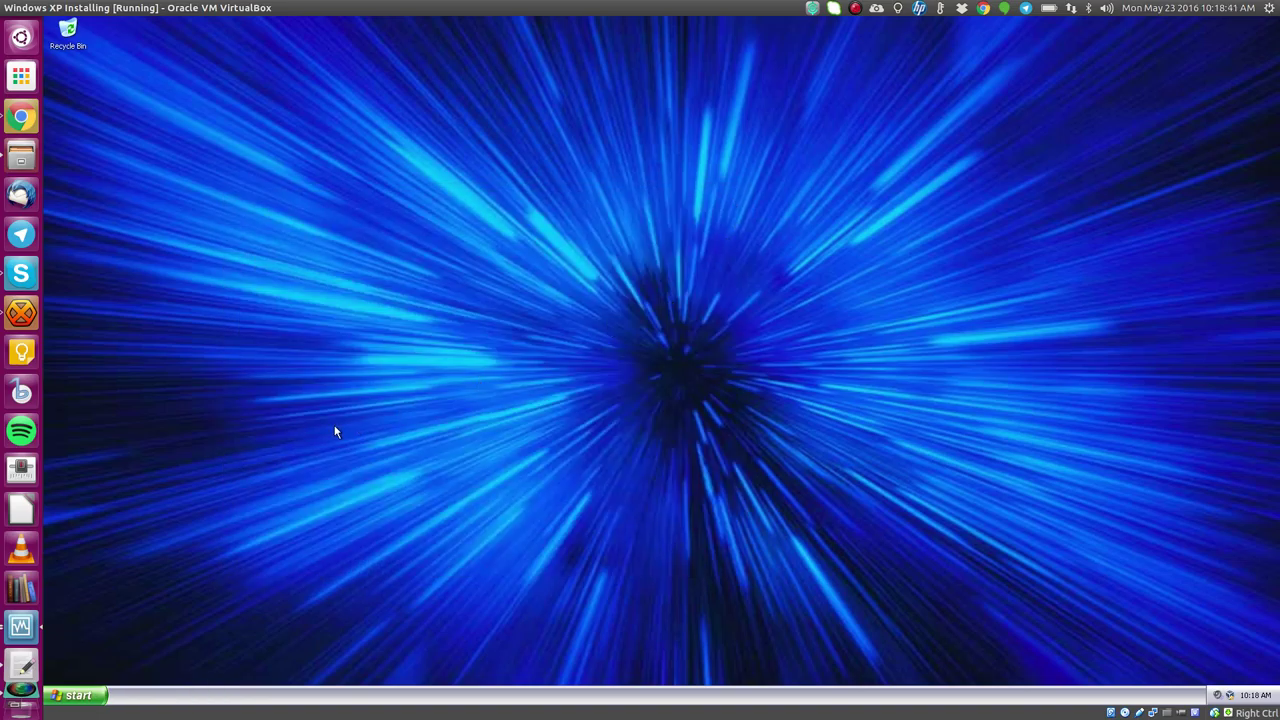
# Step: Open the computer administrator's account in User Accounts and browse the available account pictures without choosing a new one
pyautogui.click(77, 700)
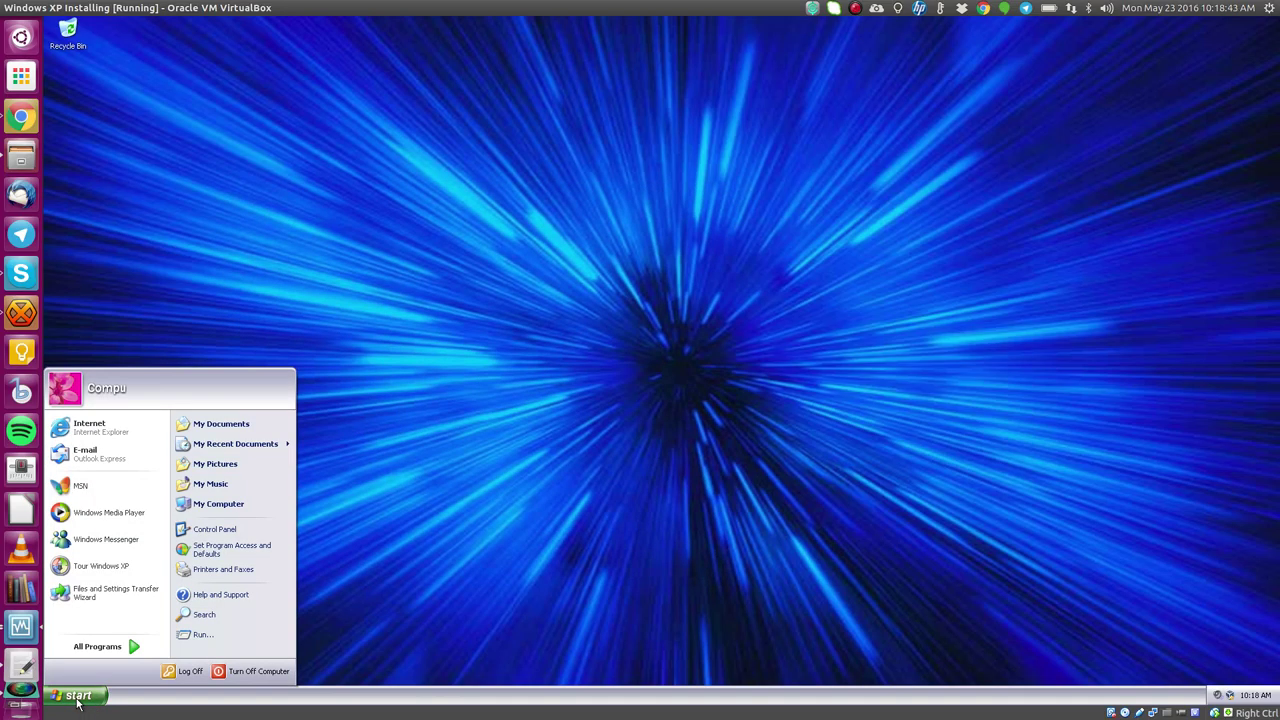
pyautogui.click(253, 527)
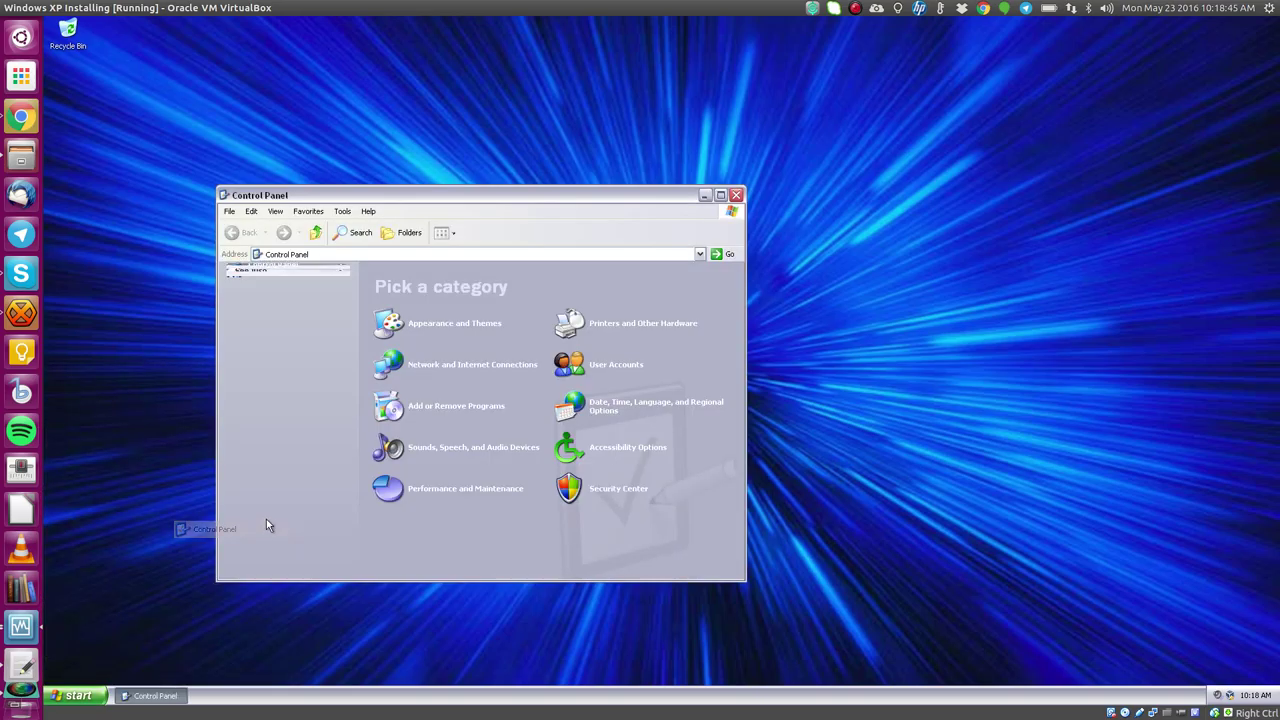
pyautogui.click(580, 366)
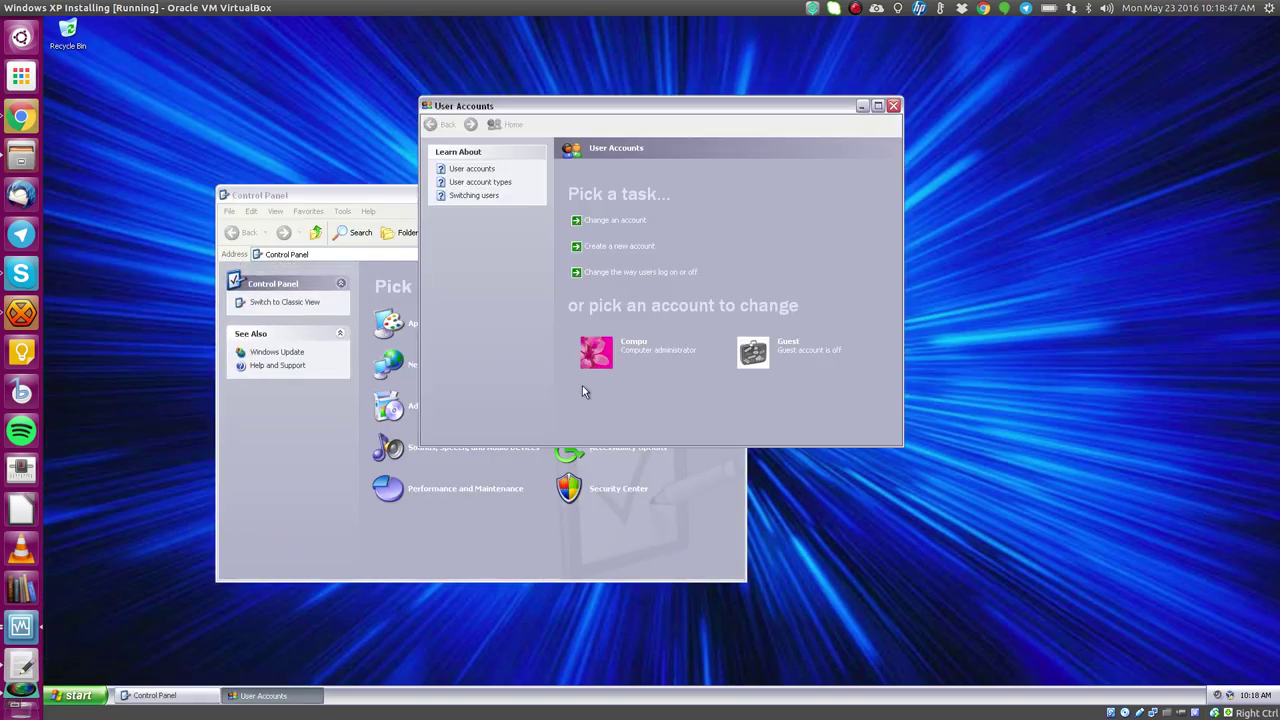
pyautogui.click(643, 350)
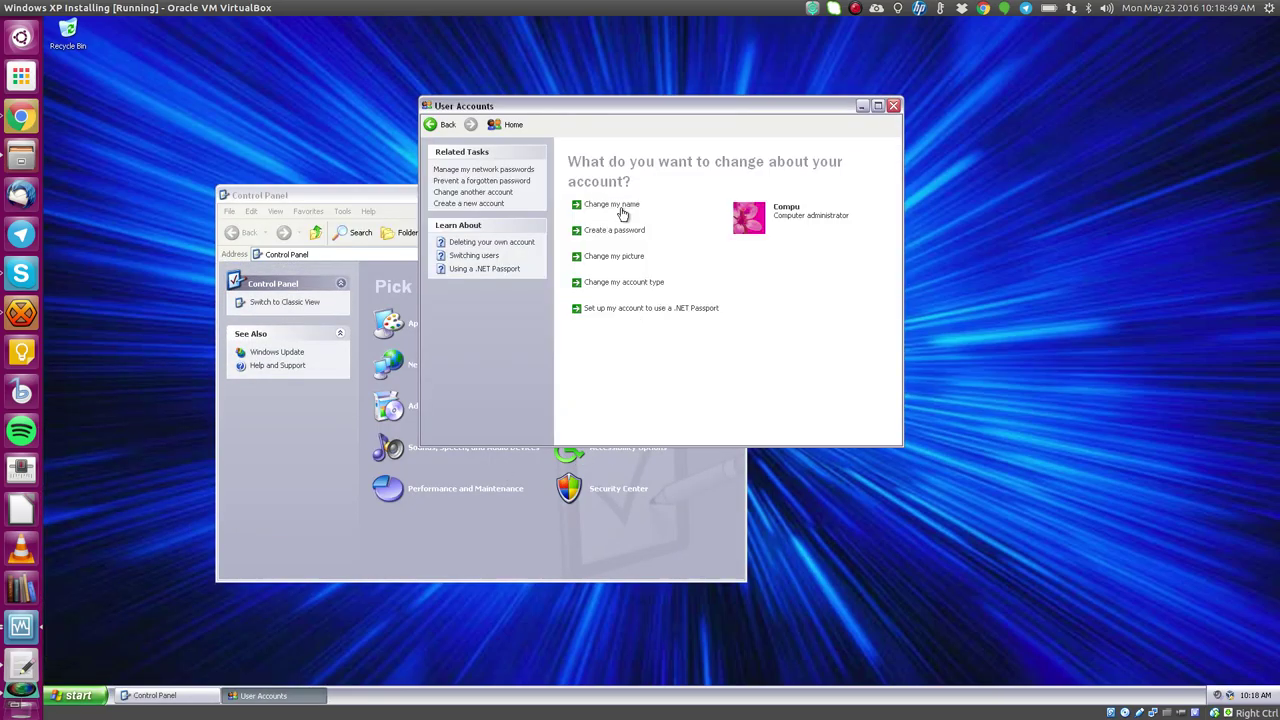
pyautogui.click(626, 257)
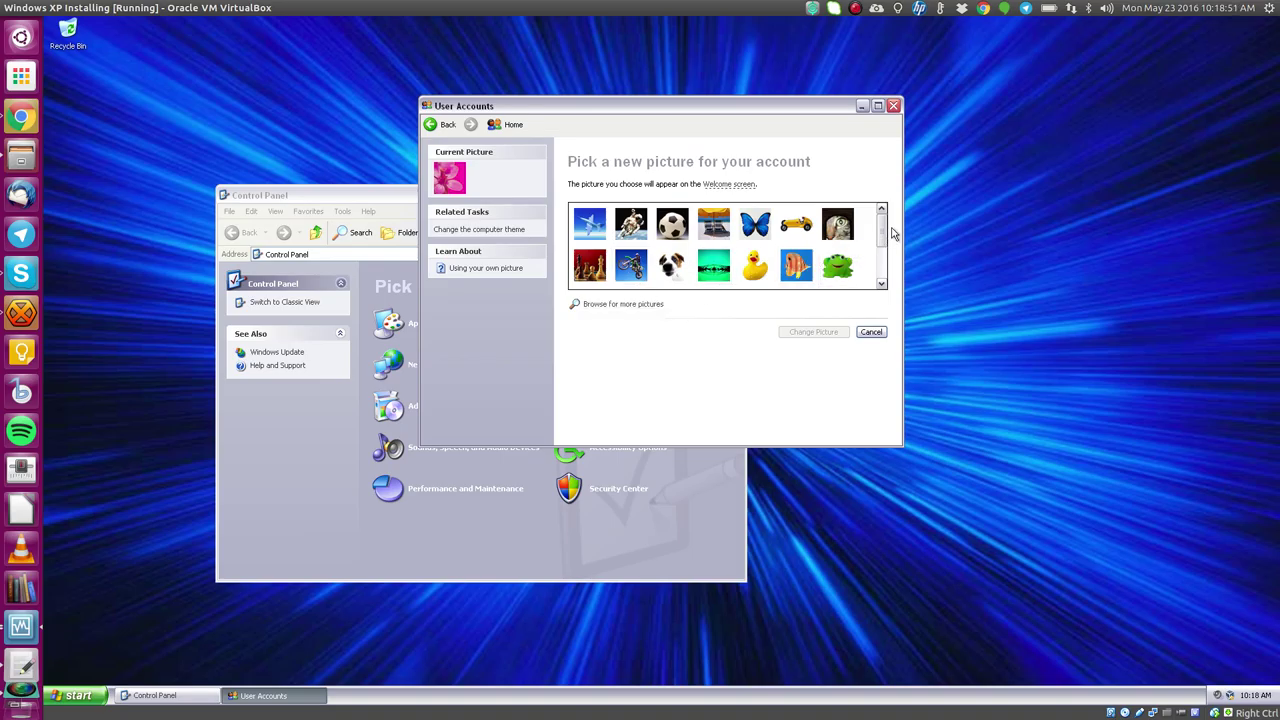
pyautogui.moveTo(884, 232); pyautogui.dragTo(884, 266)
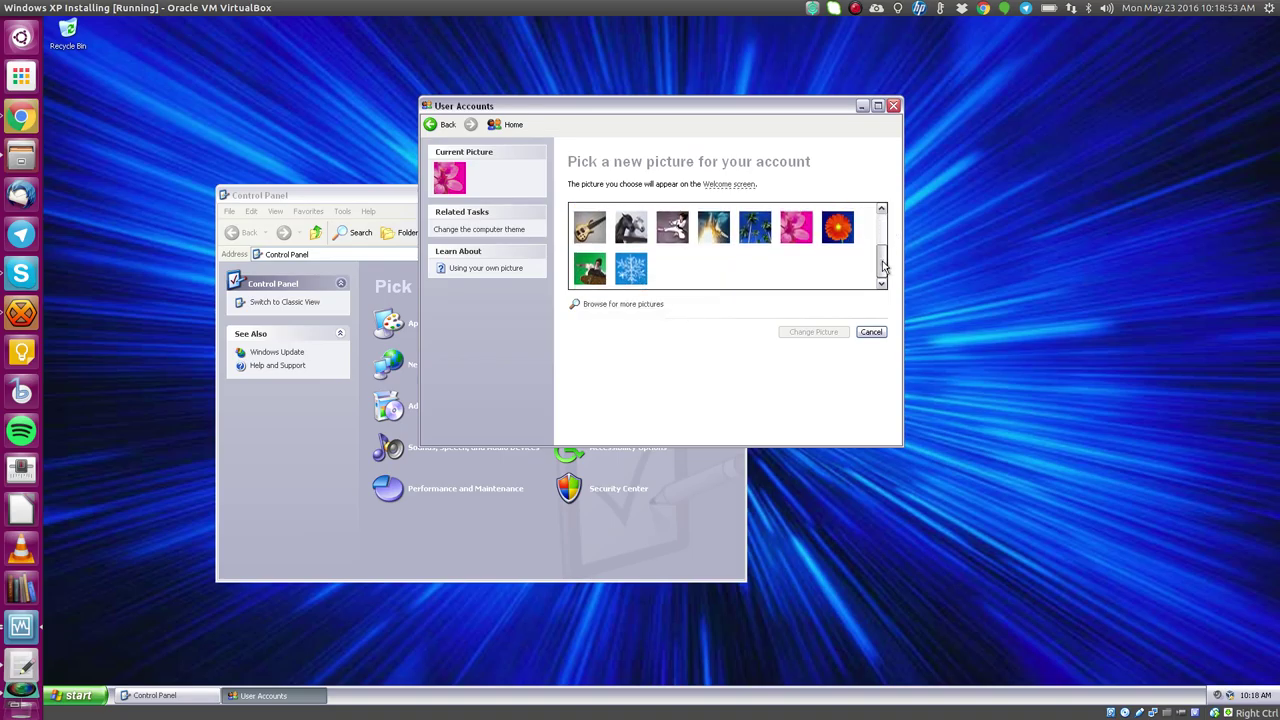
pyautogui.click(871, 333)
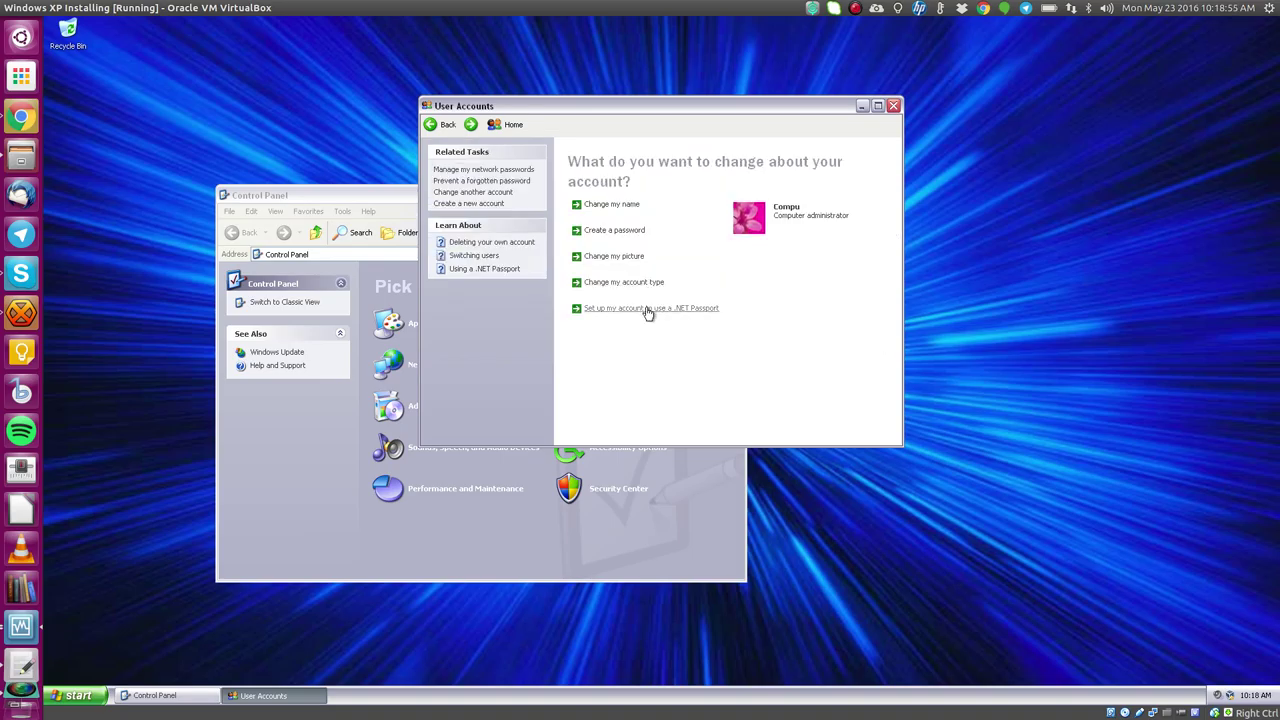
# Step: Review the account type options for the computer administrator account and return to the User Accounts overview
pyautogui.click(628, 284)
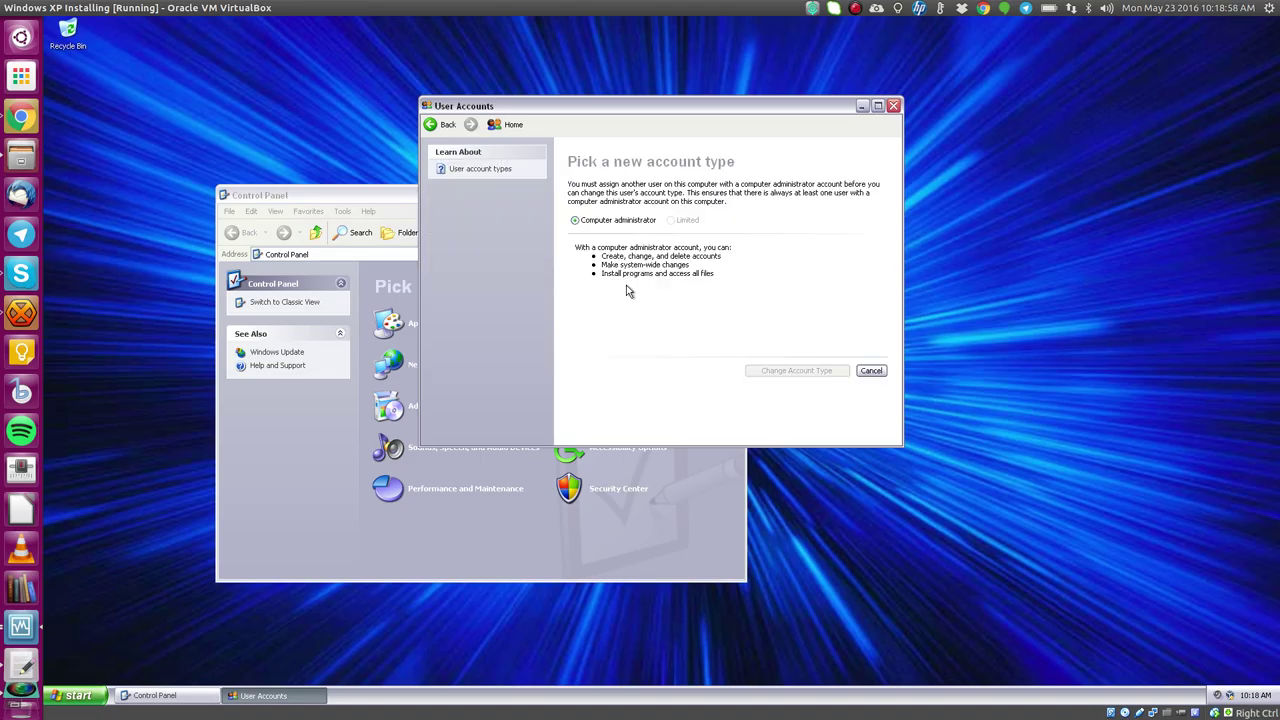
pyautogui.click(866, 370)
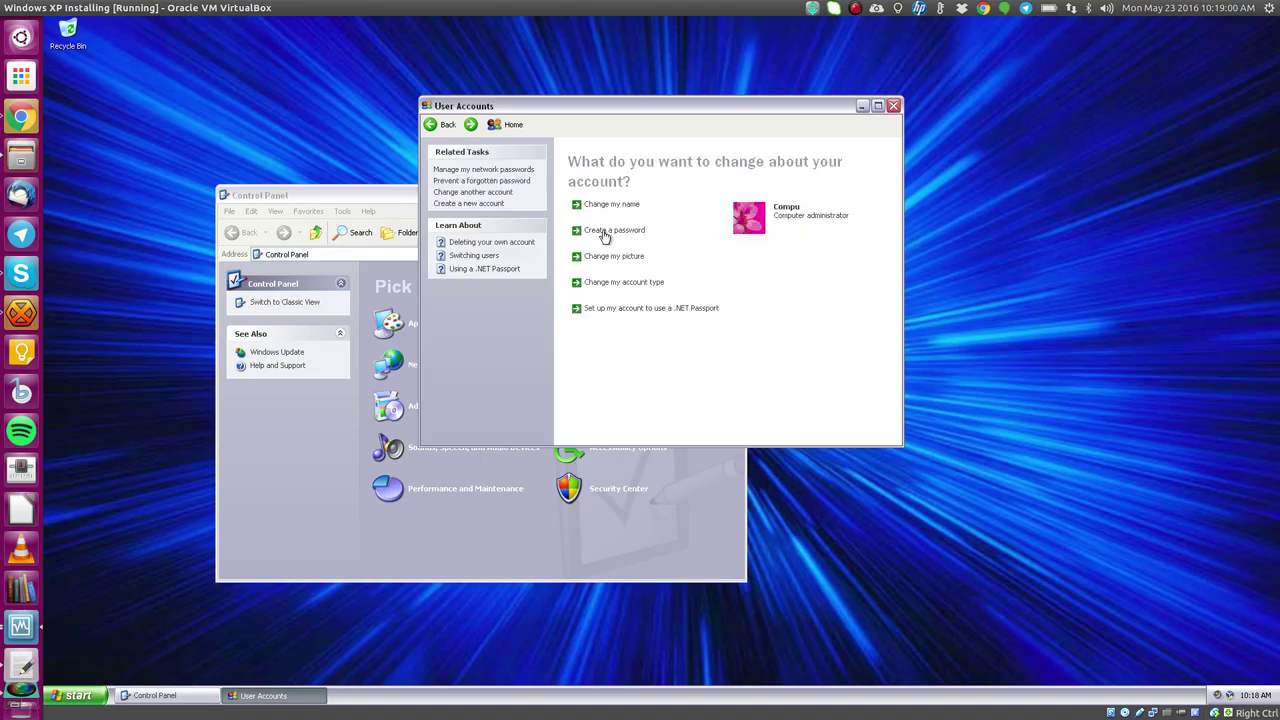
pyautogui.click(431, 126)
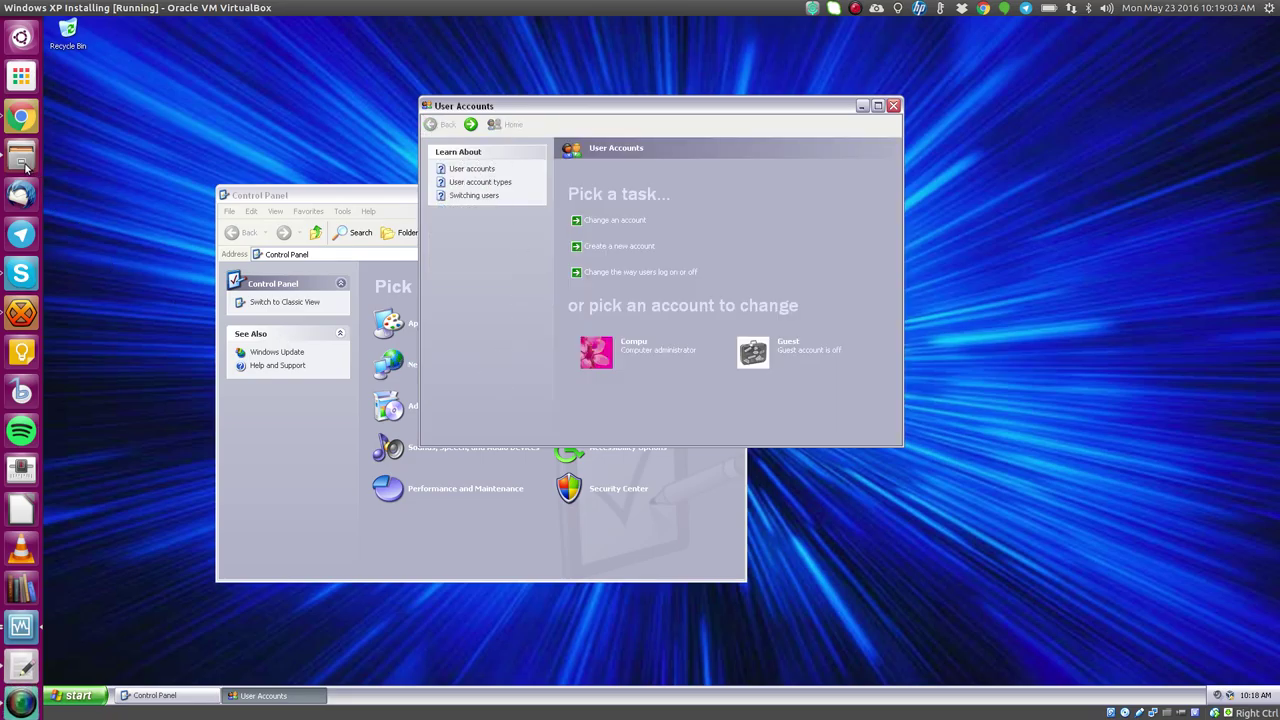
pyautogui.click(856, 10)
pyautogui.click(864, 24)
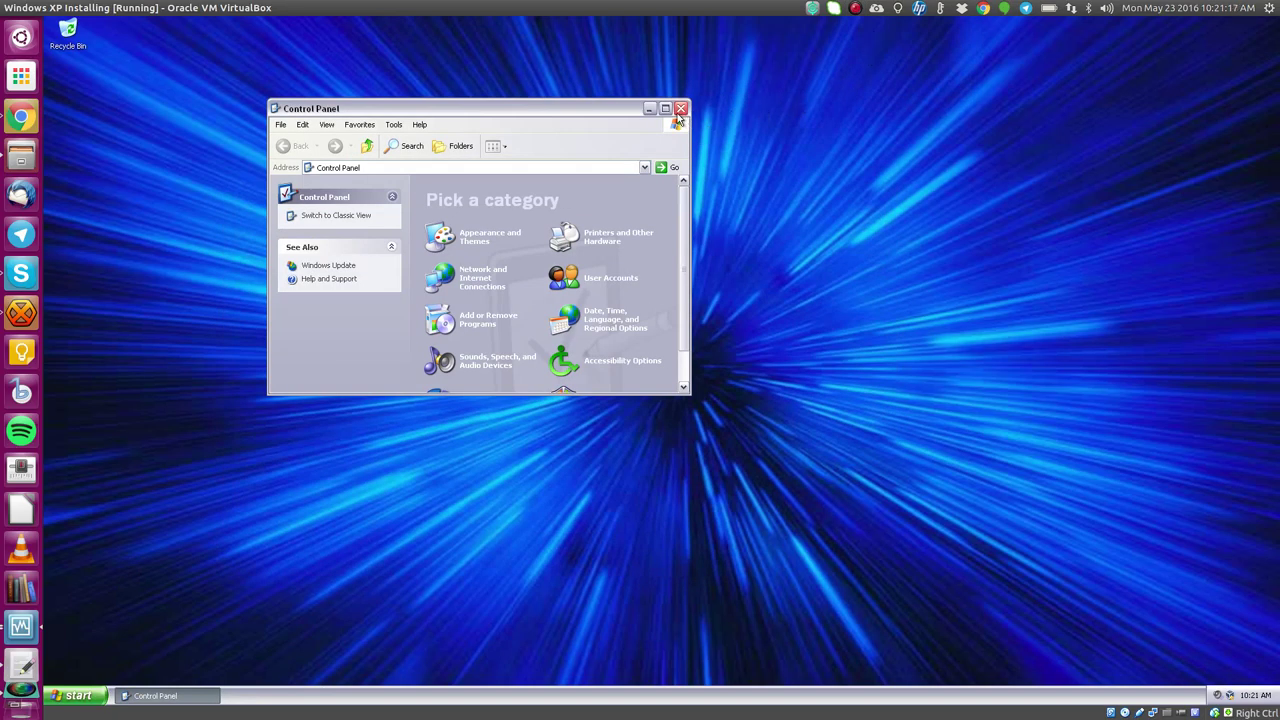
# Step: Close the Control Panel window and look over the Start menu before dismissing it
pyautogui.click(678, 111)
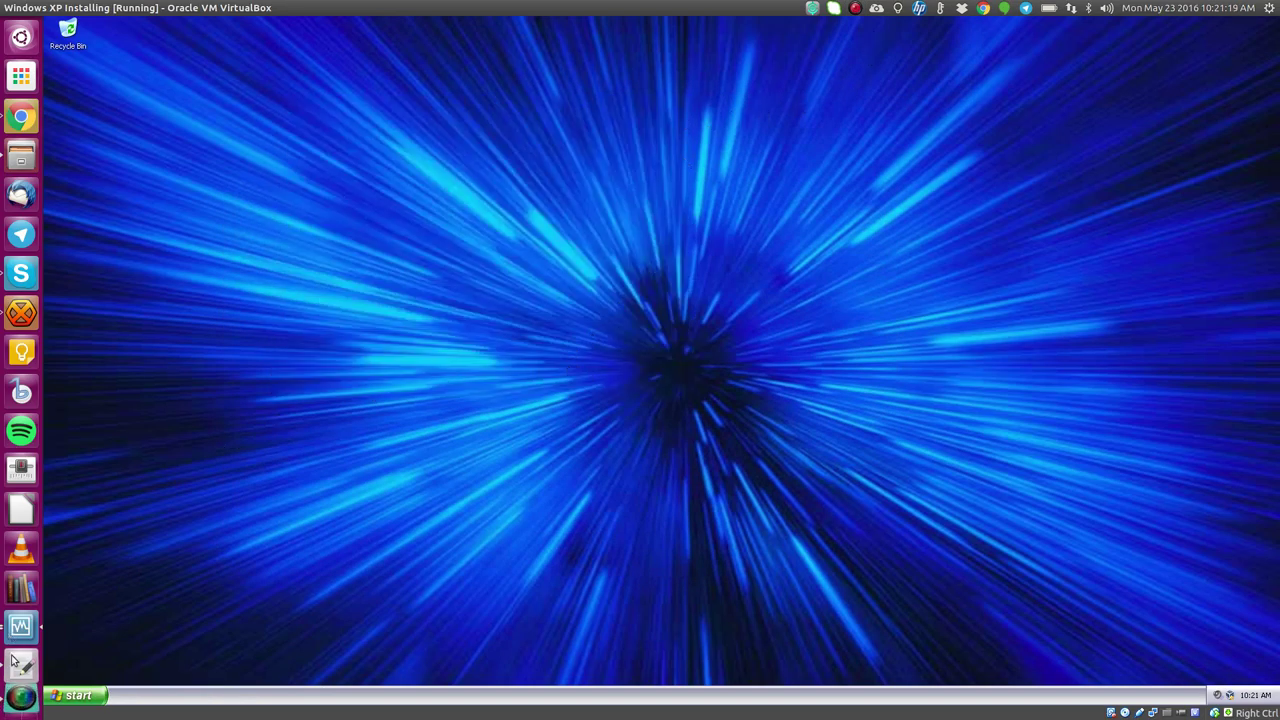
pyautogui.click(86, 694)
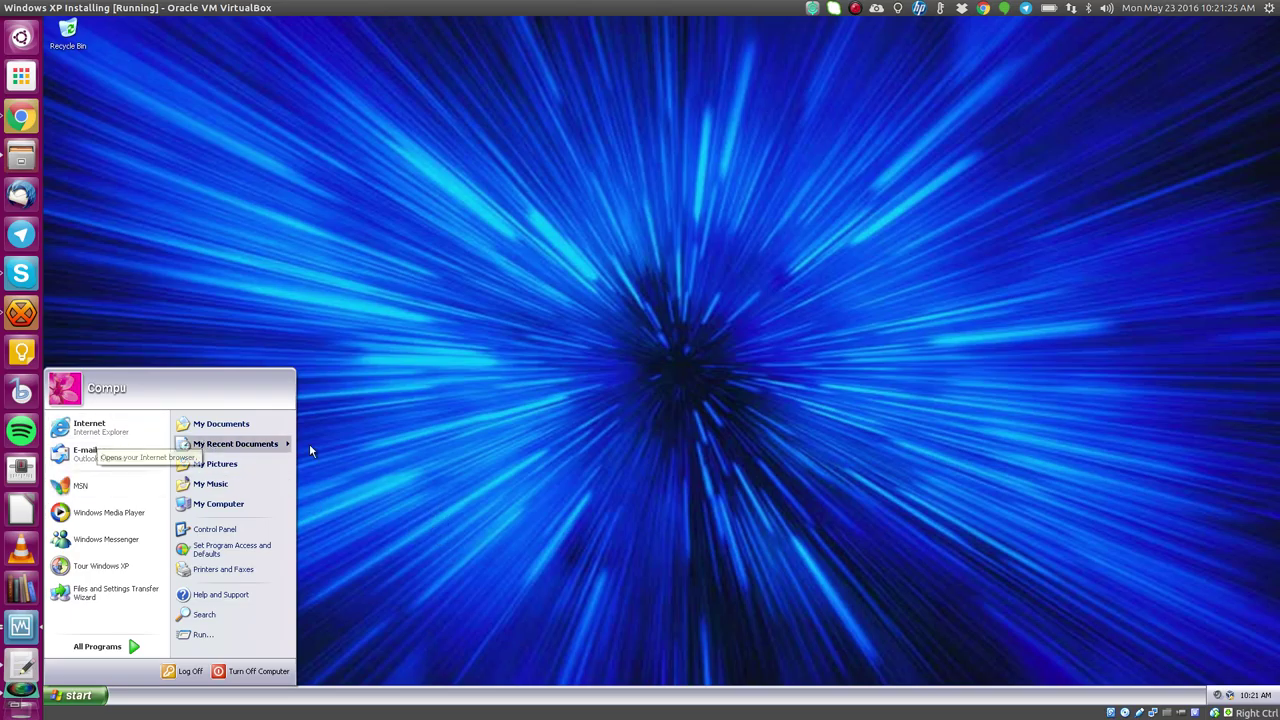
pyautogui.click(711, 451)
# Step: Launch the Windows XP Tour in the animated format with text, animation, music and voice narration
pyautogui.click(85, 694)
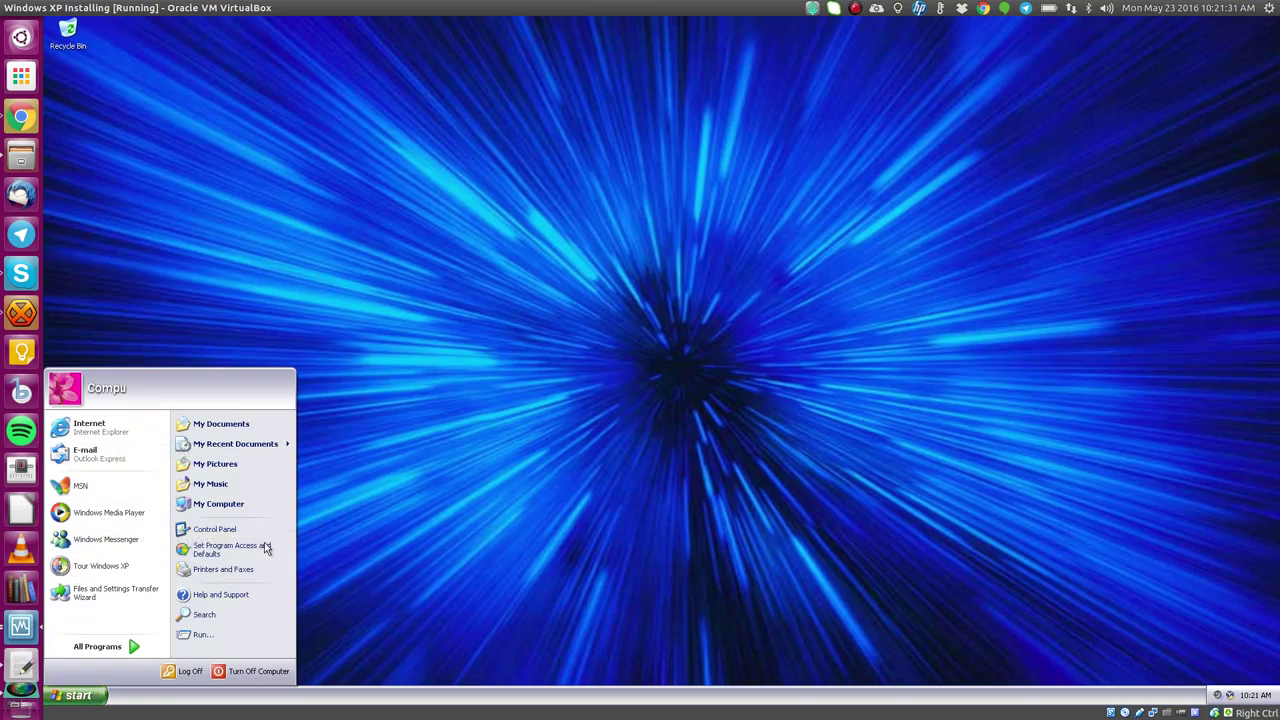
pyautogui.click(101, 568)
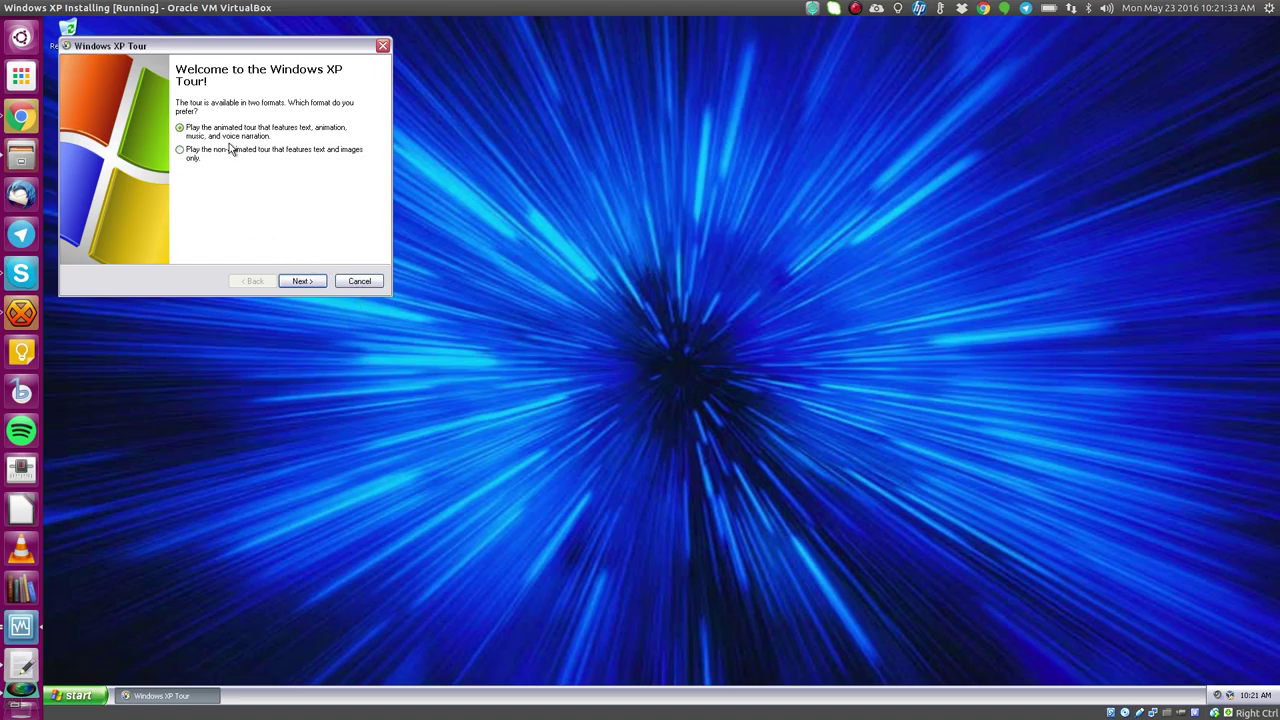
pyautogui.click(317, 284)
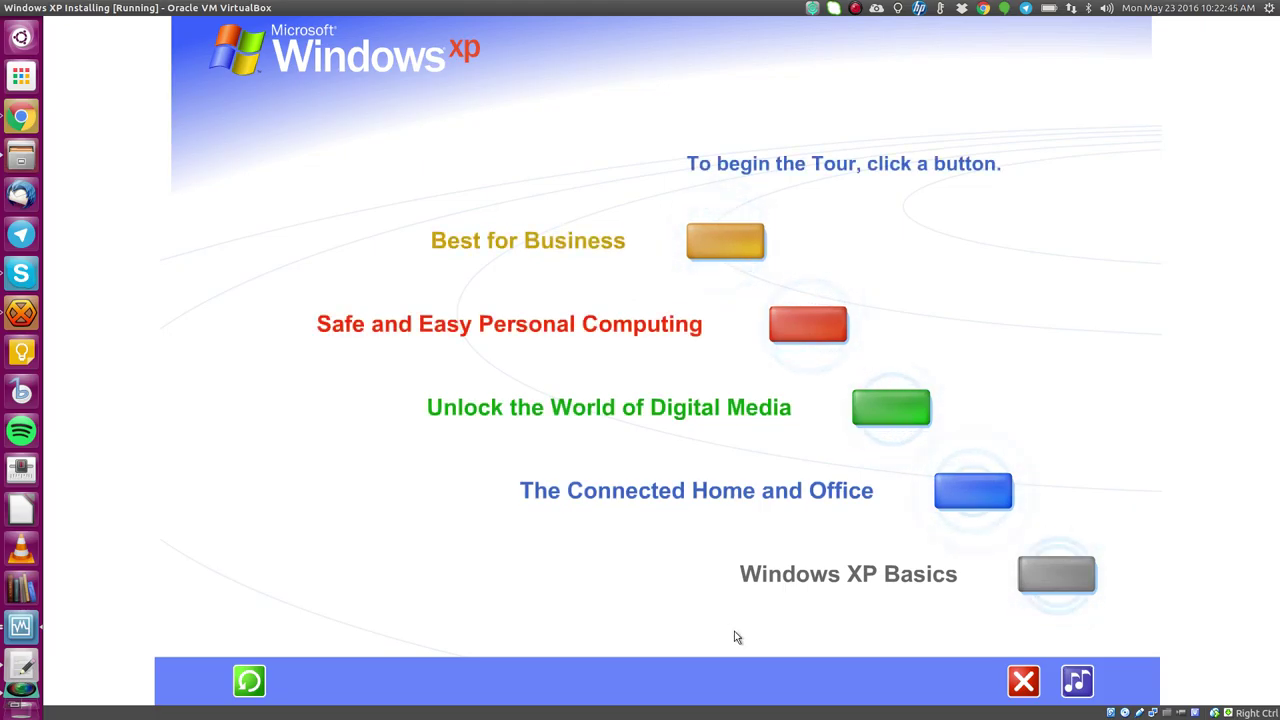
# Step: View the tour's Best for Business and The Connected Home and Office sections, and exit the tour
pyautogui.click(734, 249)
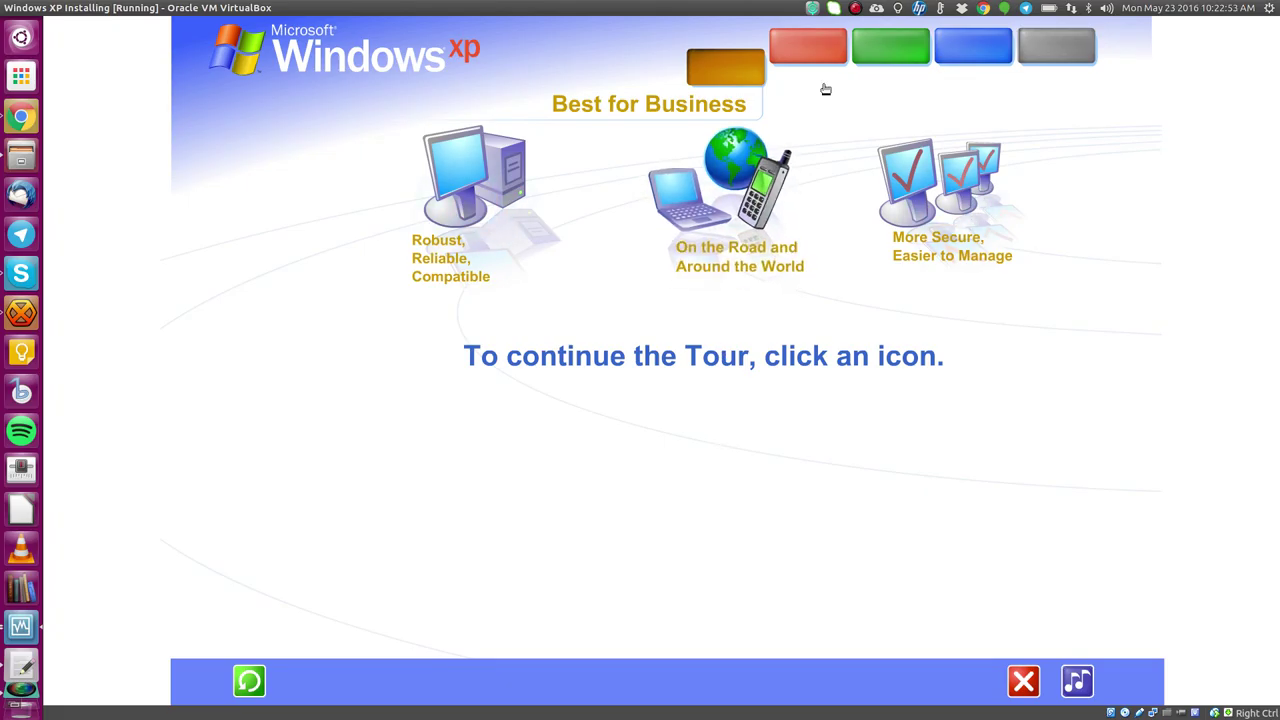
pyautogui.moveTo(817, 70)
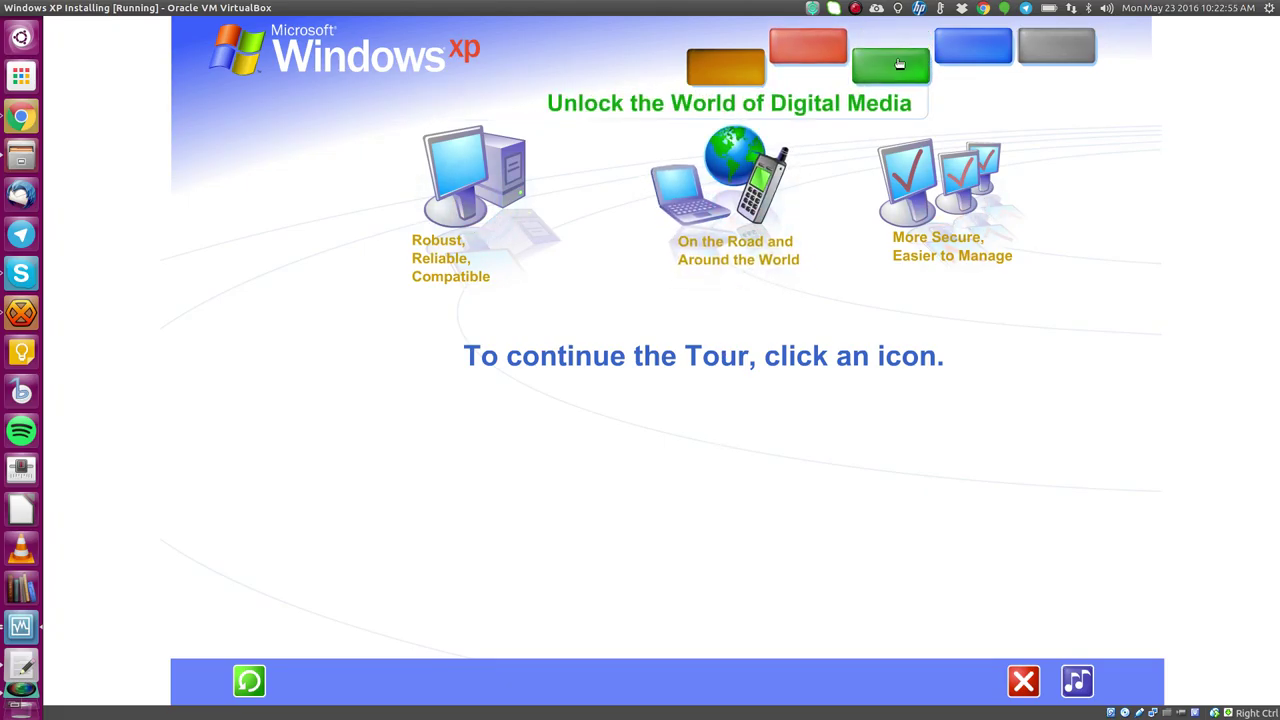
pyautogui.moveTo(968, 62)
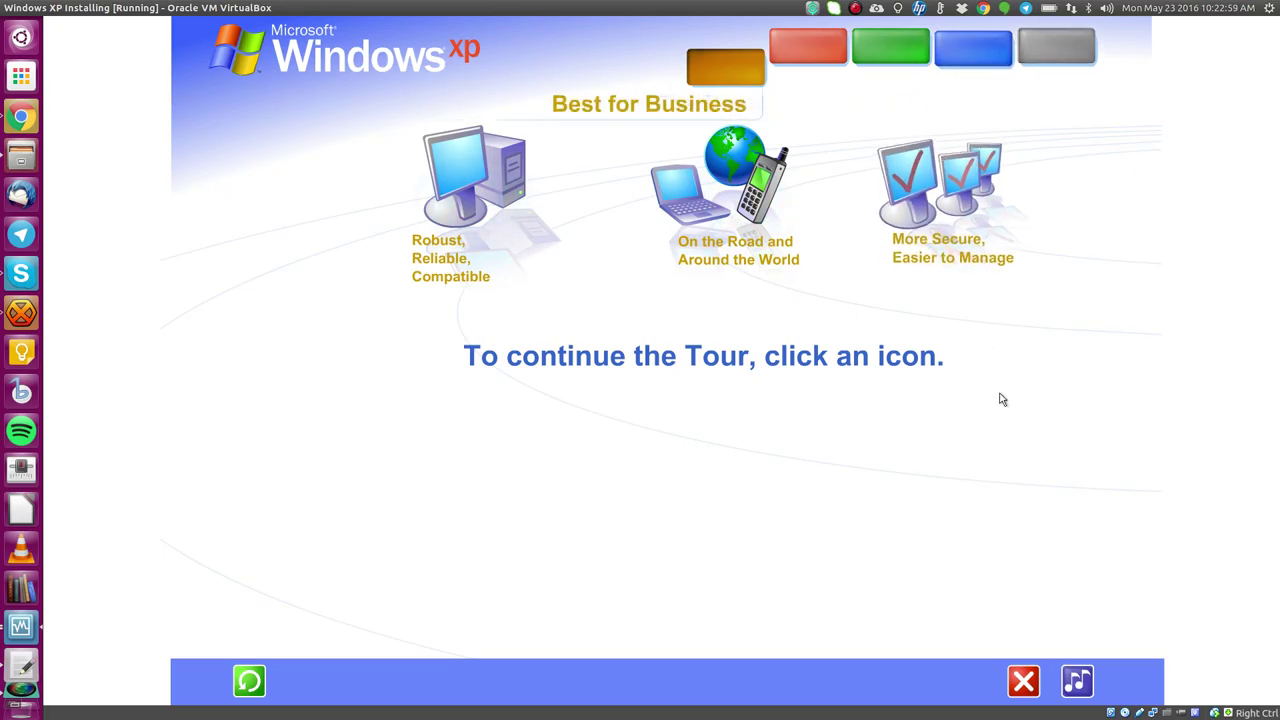
pyautogui.click(971, 58)
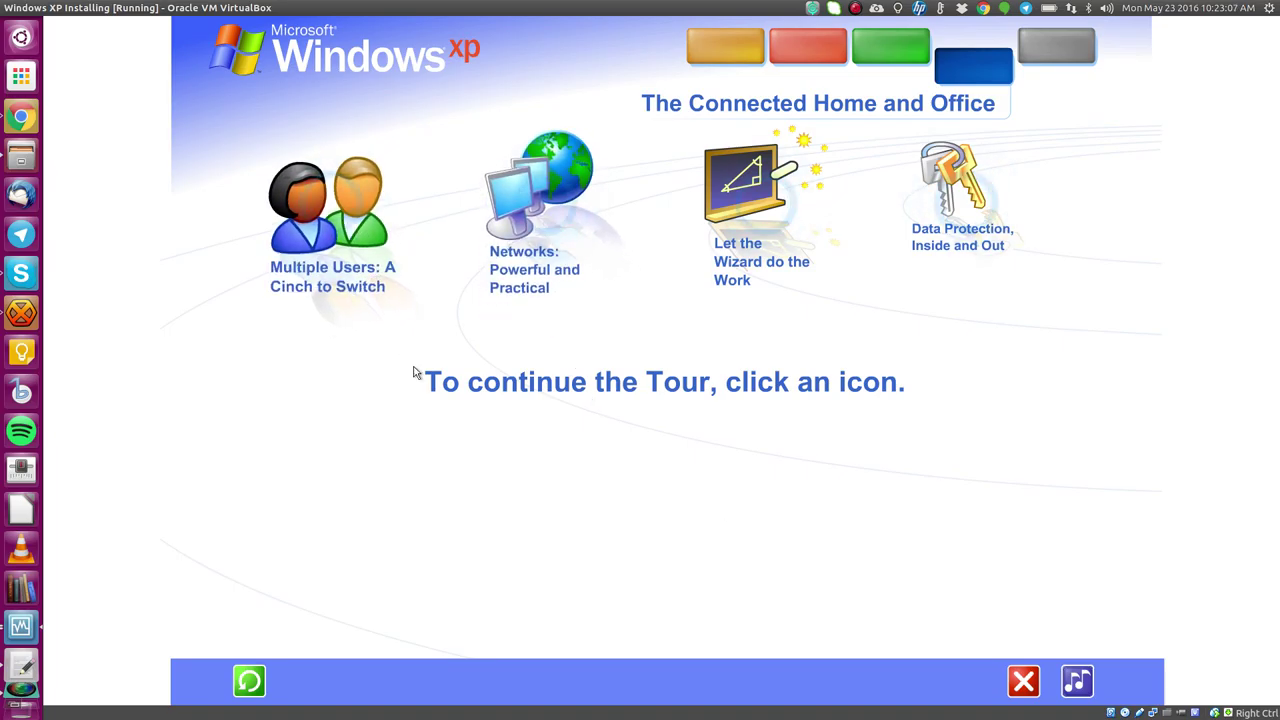
pyautogui.click(1022, 682)
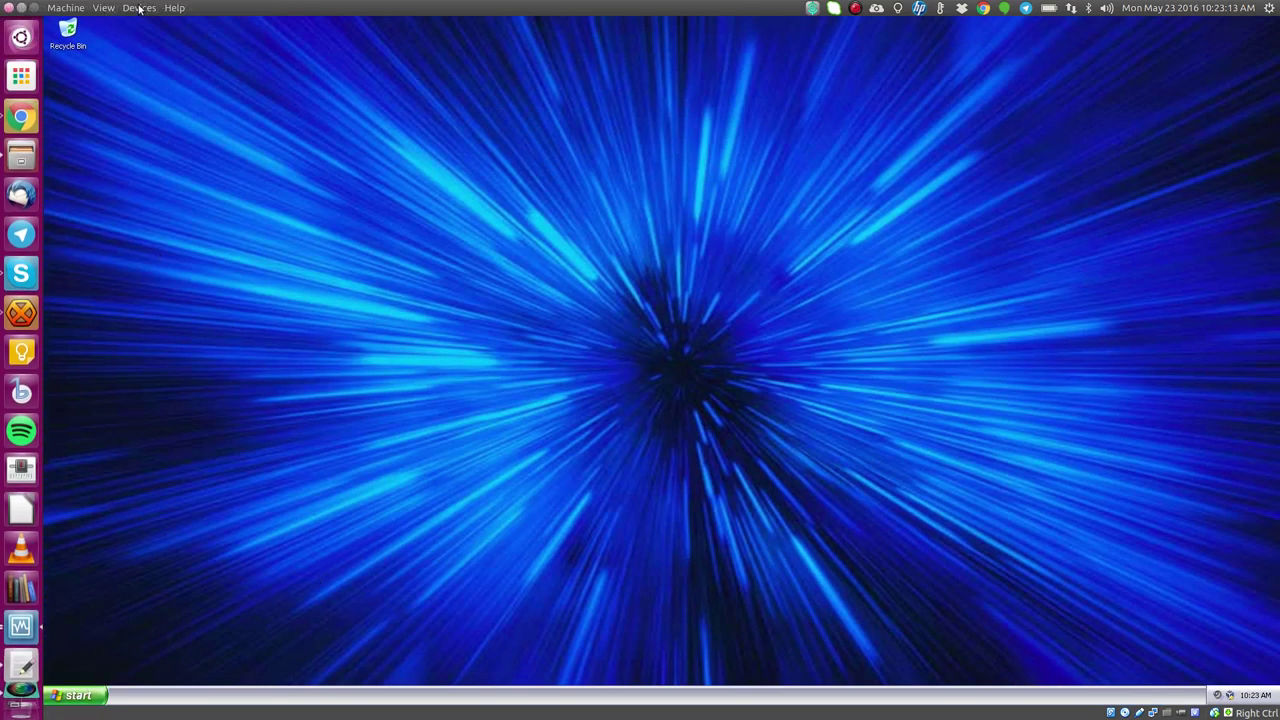
# Step: Switch the virtual machine to seamless mode and close the host's Ponies folder window
pyautogui.click(130, 7)
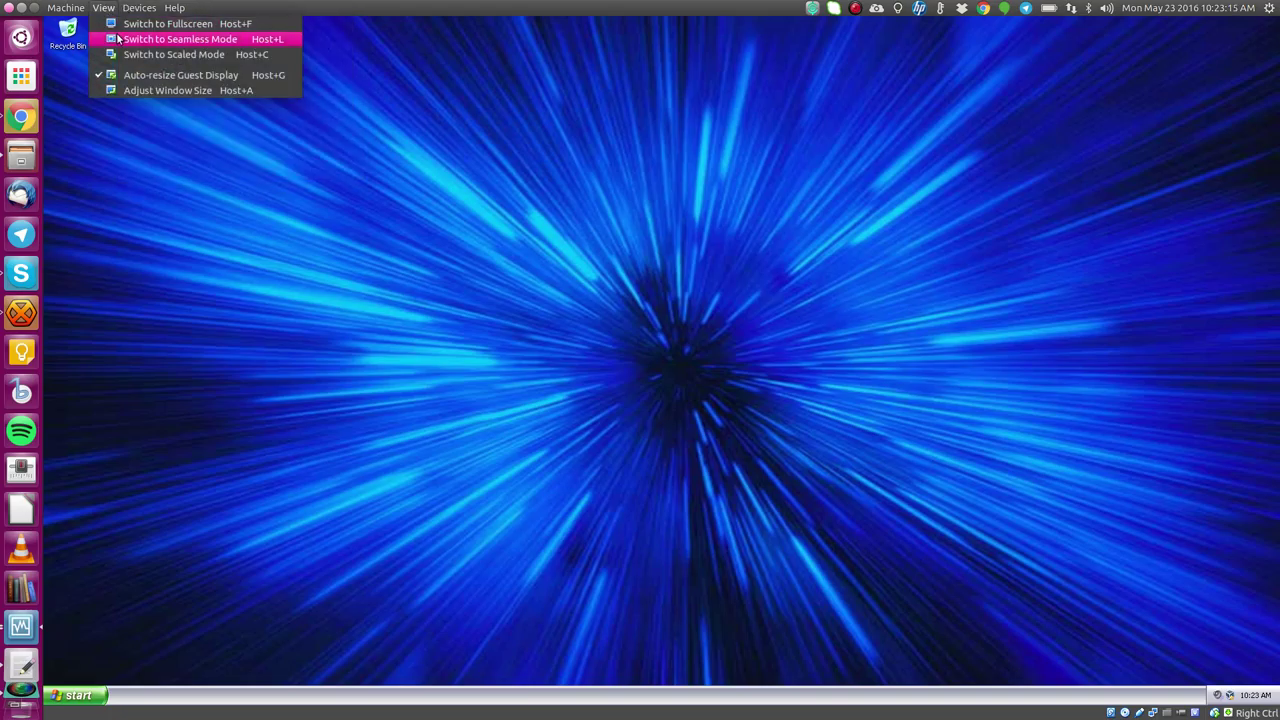
pyautogui.click(150, 39)
pyautogui.click(698, 434)
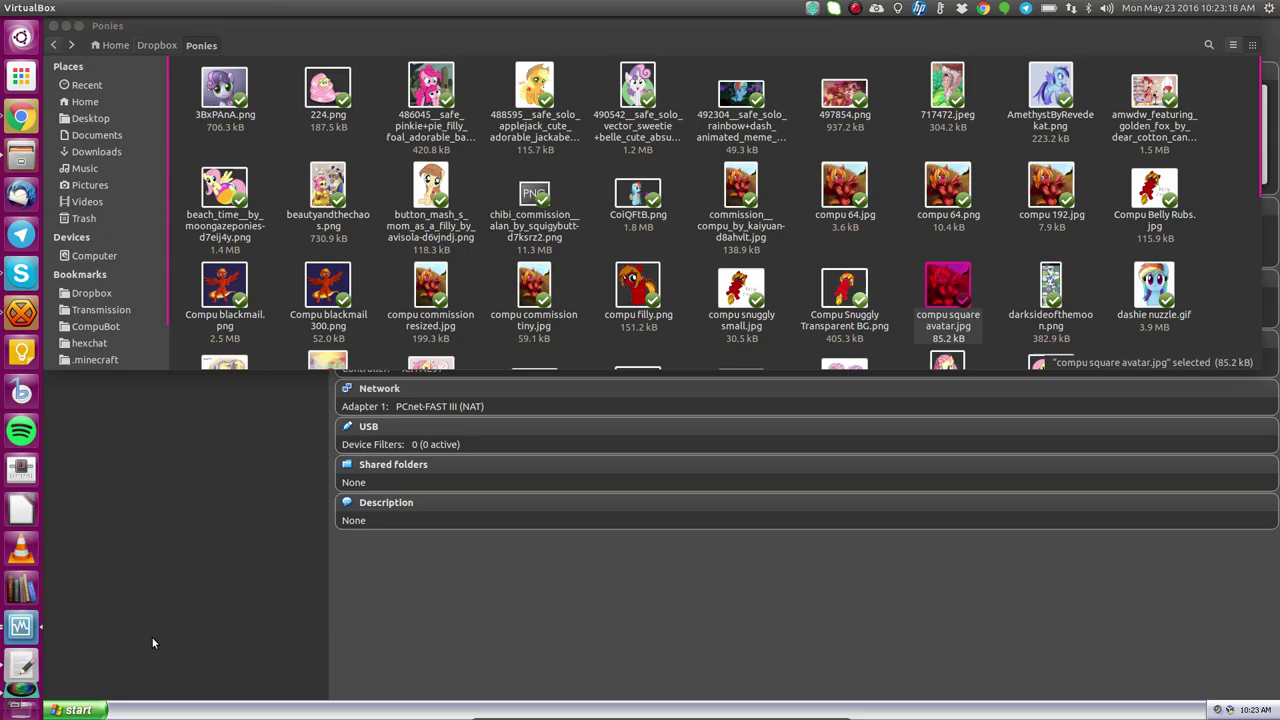
pyautogui.click(55, 25)
# Step: Open the guest's My Computer over the host desktop, and try moving, maximizing and restoring its window
pyautogui.click(88, 710)
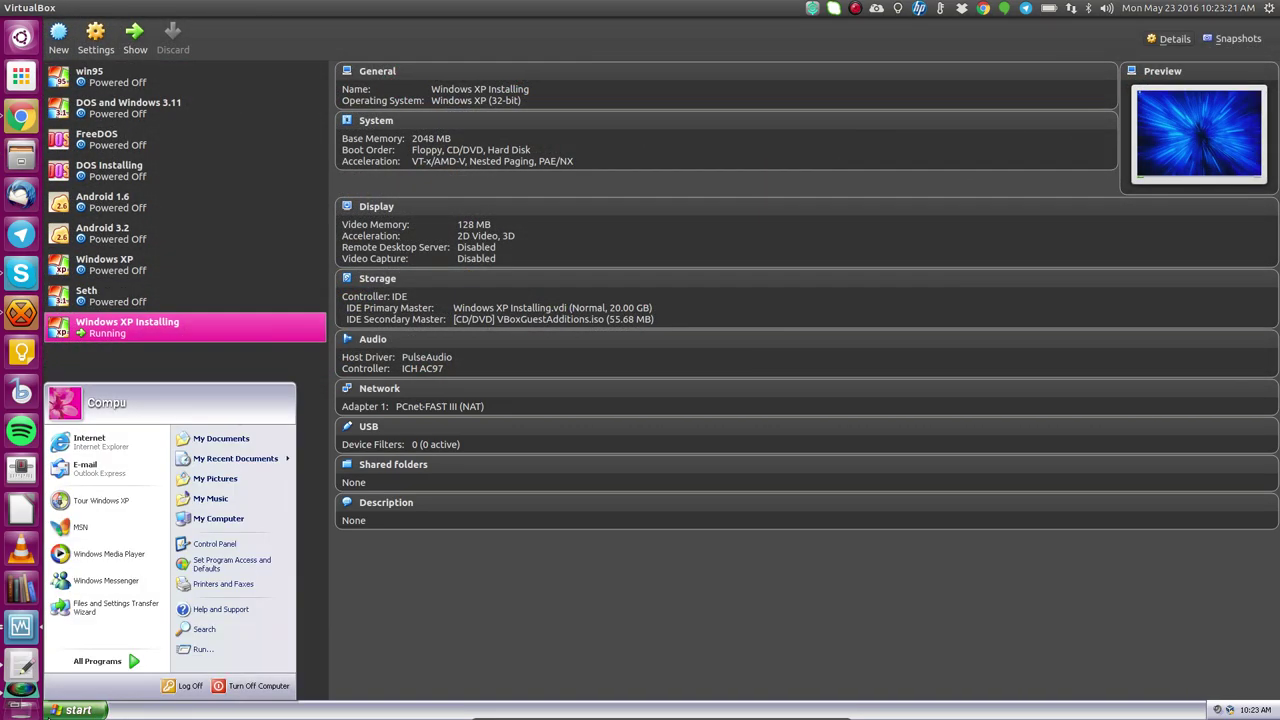
pyautogui.click(130, 662)
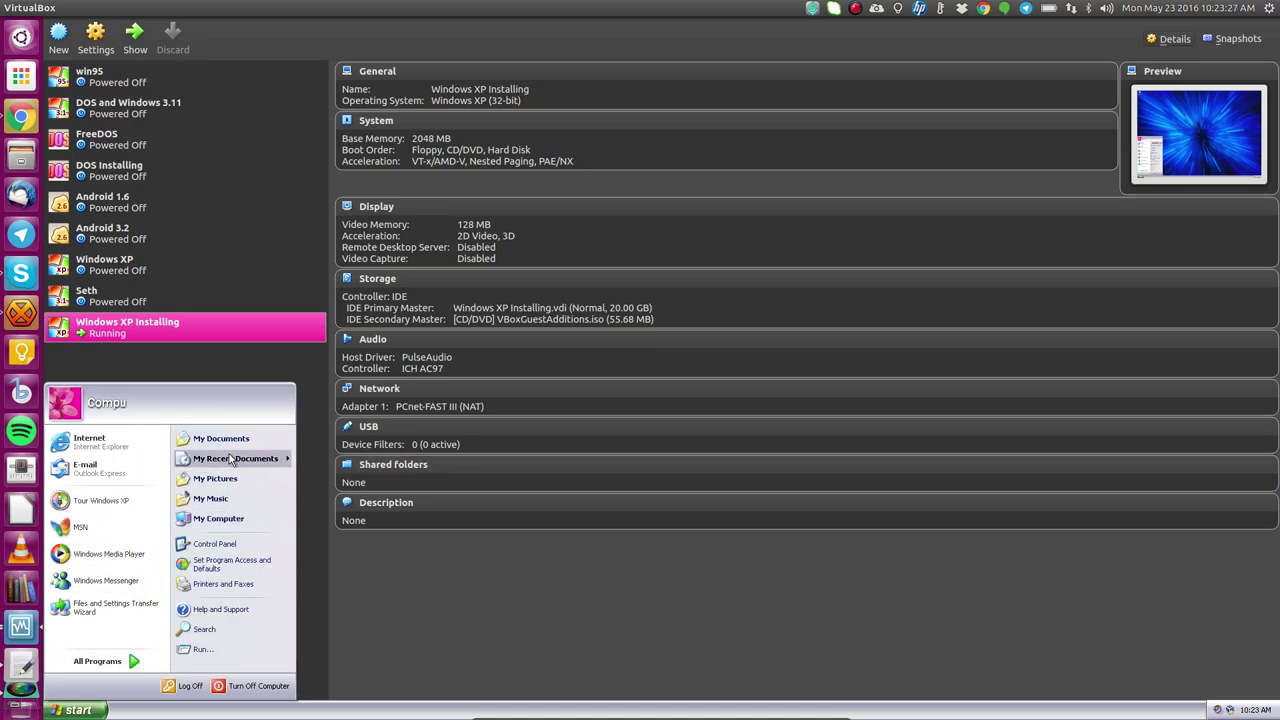
pyautogui.click(219, 518)
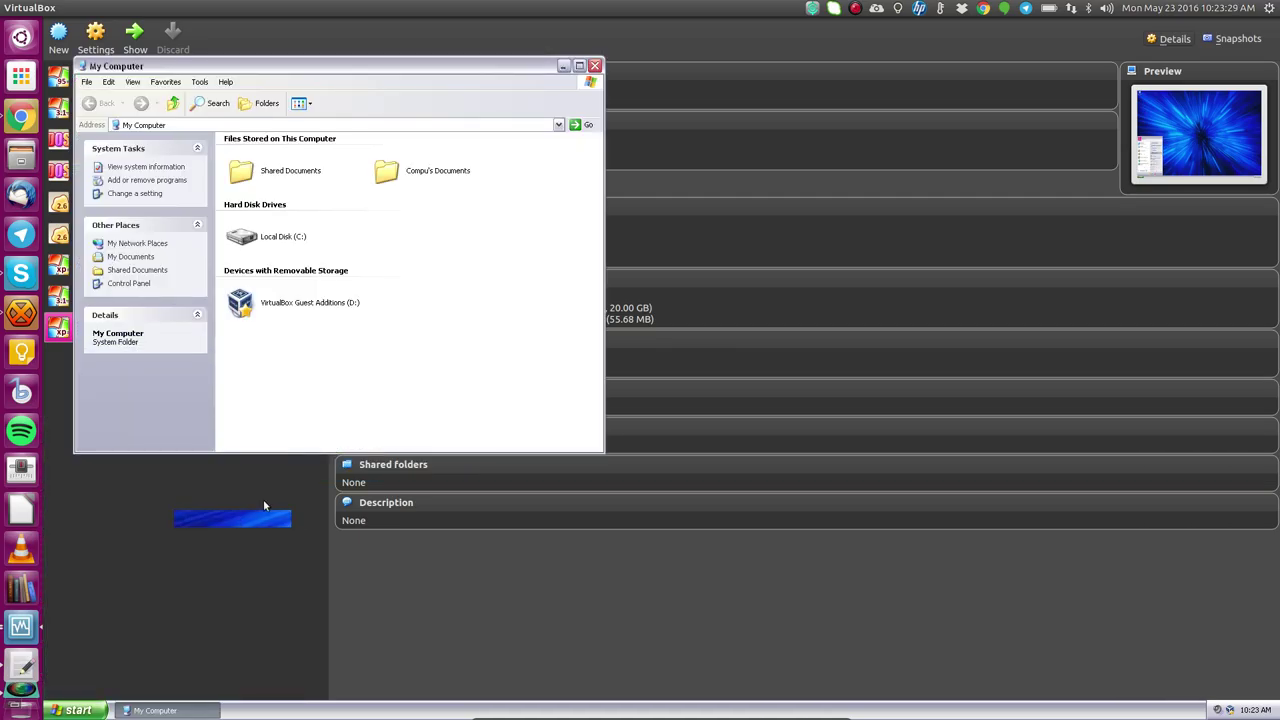
pyautogui.moveTo(417, 70); pyautogui.dragTo(784, 120)
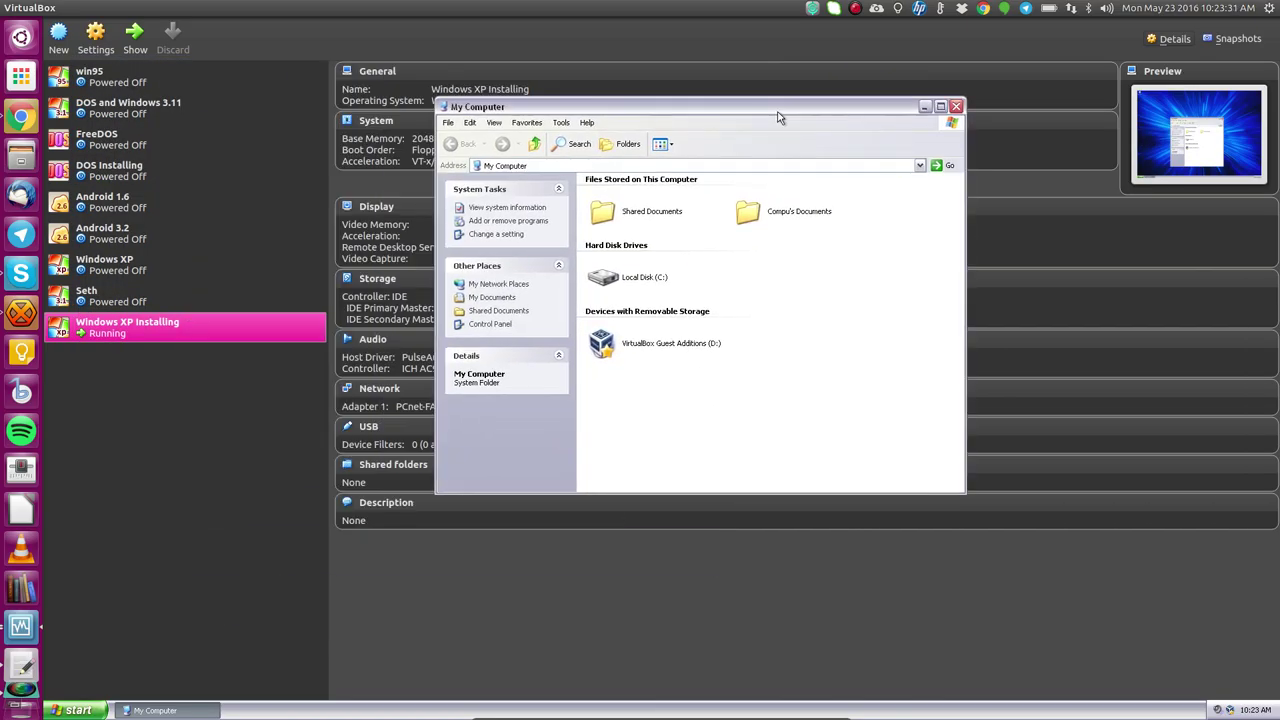
pyautogui.click(941, 107)
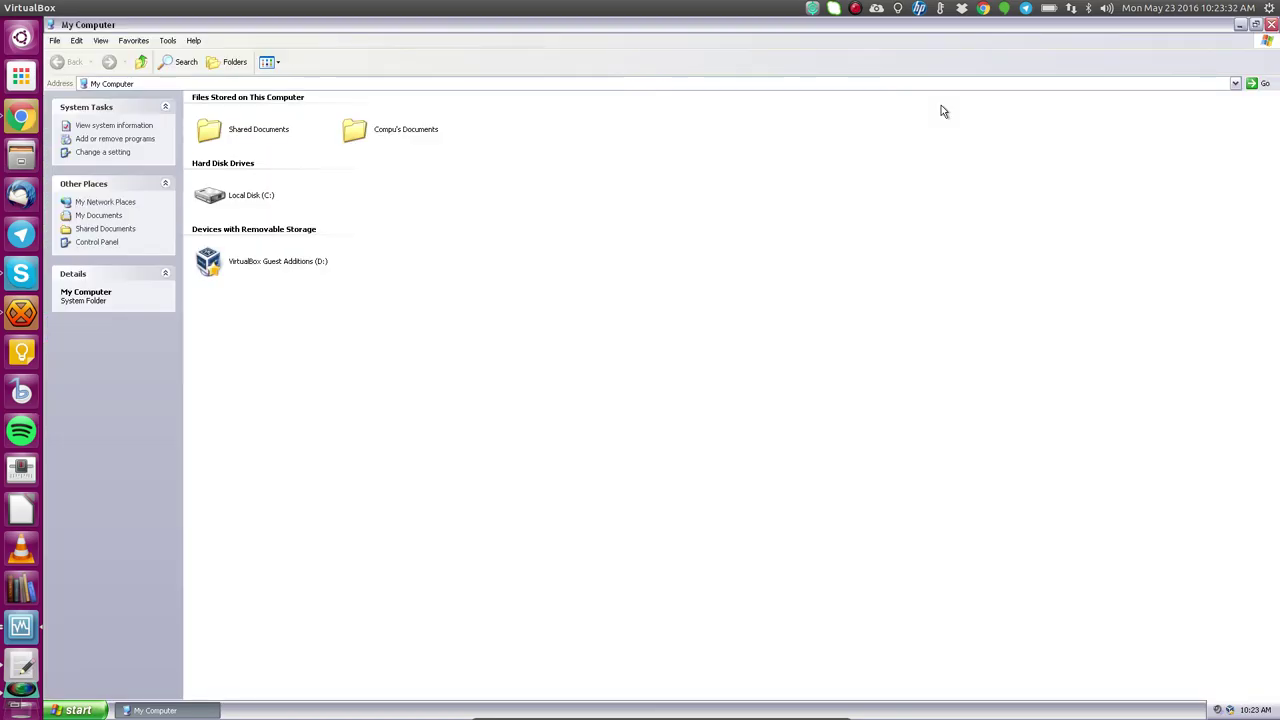
pyautogui.click(1256, 24)
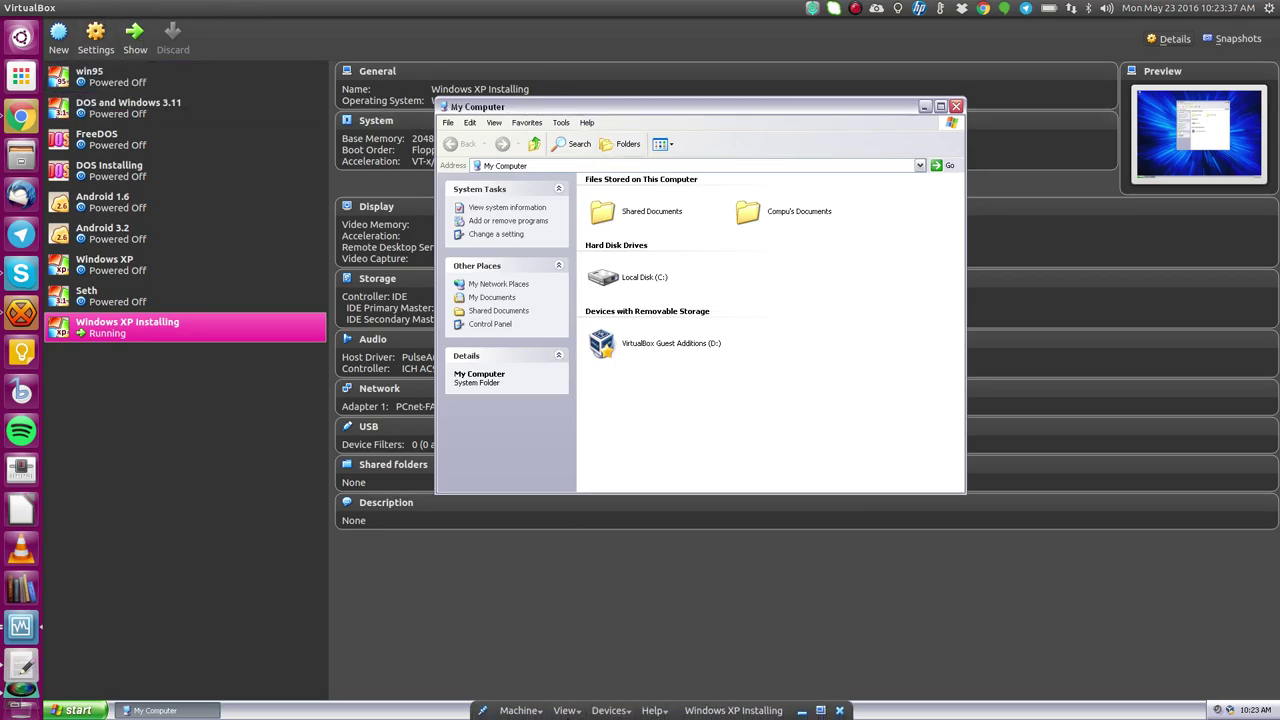
# Step: Leave seamless mode and close the My Computer window in the guest
pyautogui.click(570, 710)
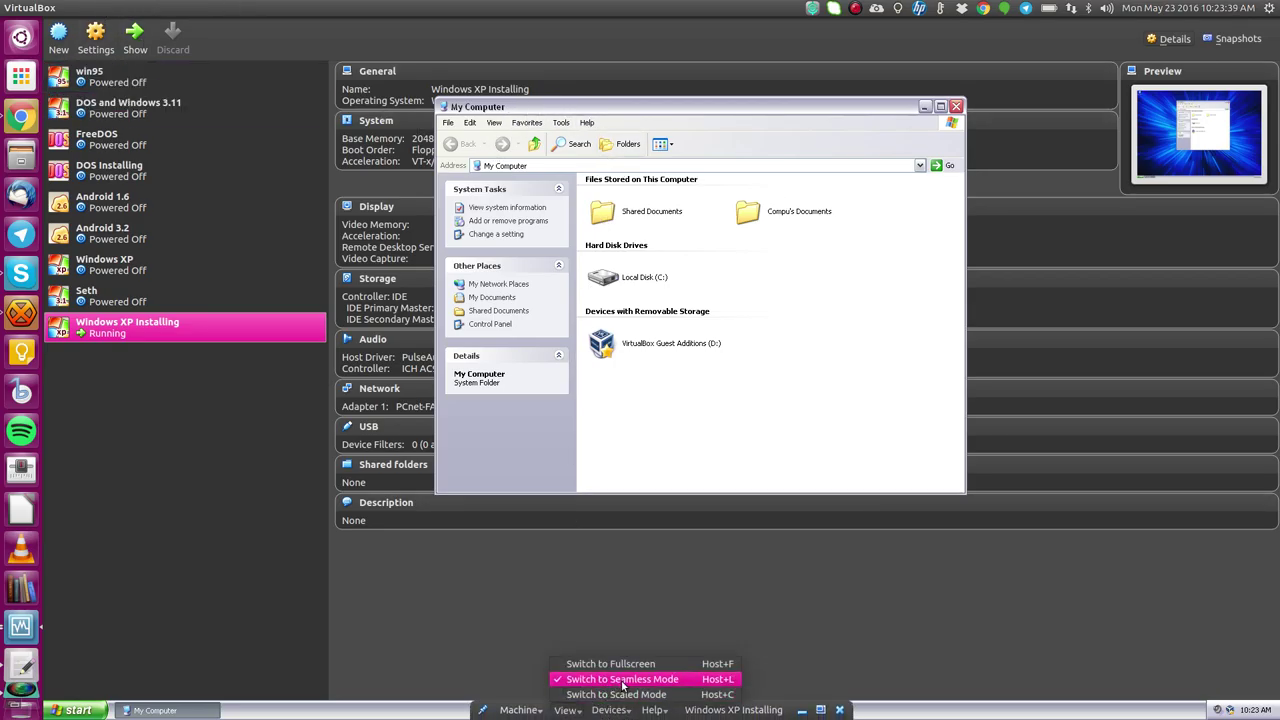
pyautogui.hotkey('ctrl', 'l')
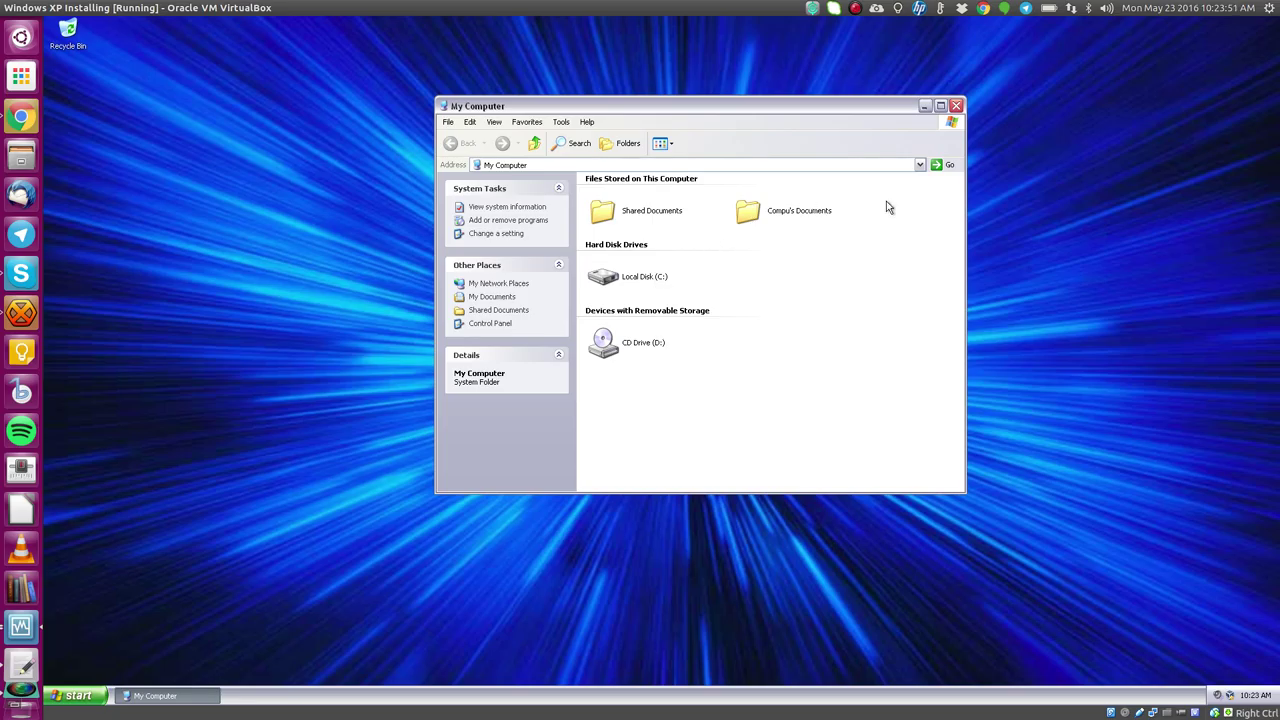
pyautogui.click(956, 105)
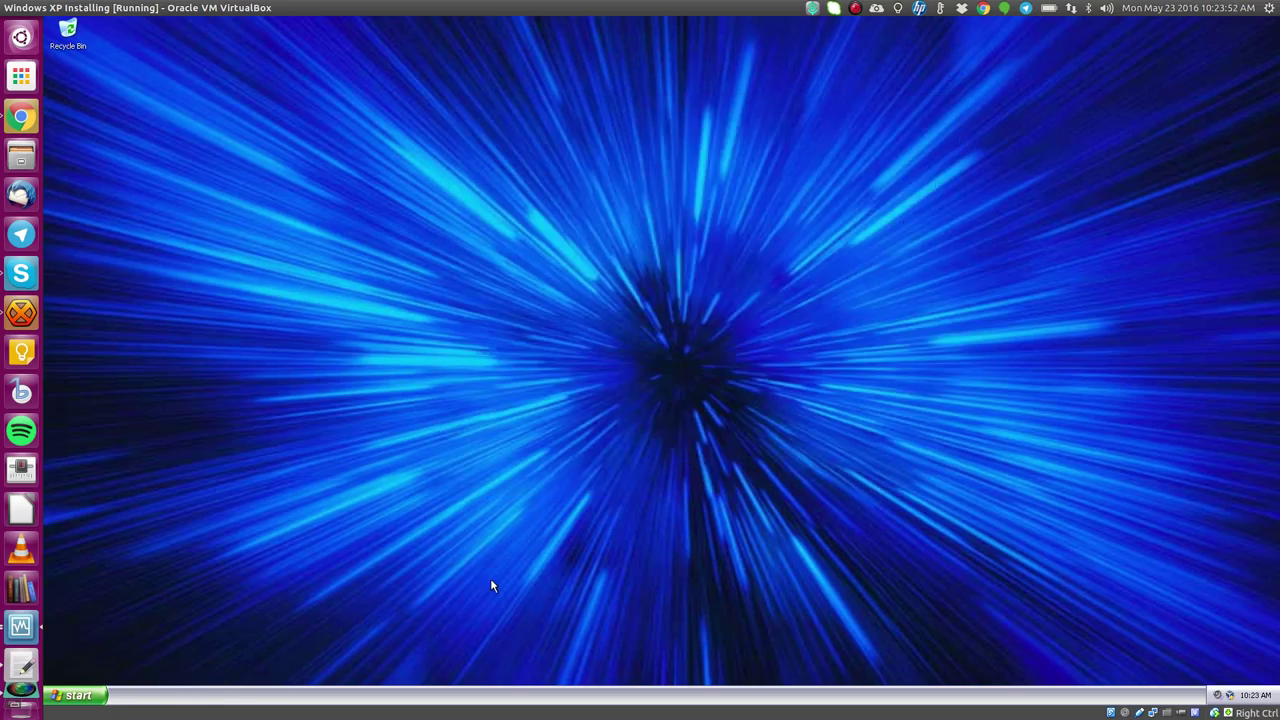
# Step: Shut down Windows XP in the virtual machine with the Turn Off option
pyautogui.click(84, 697)
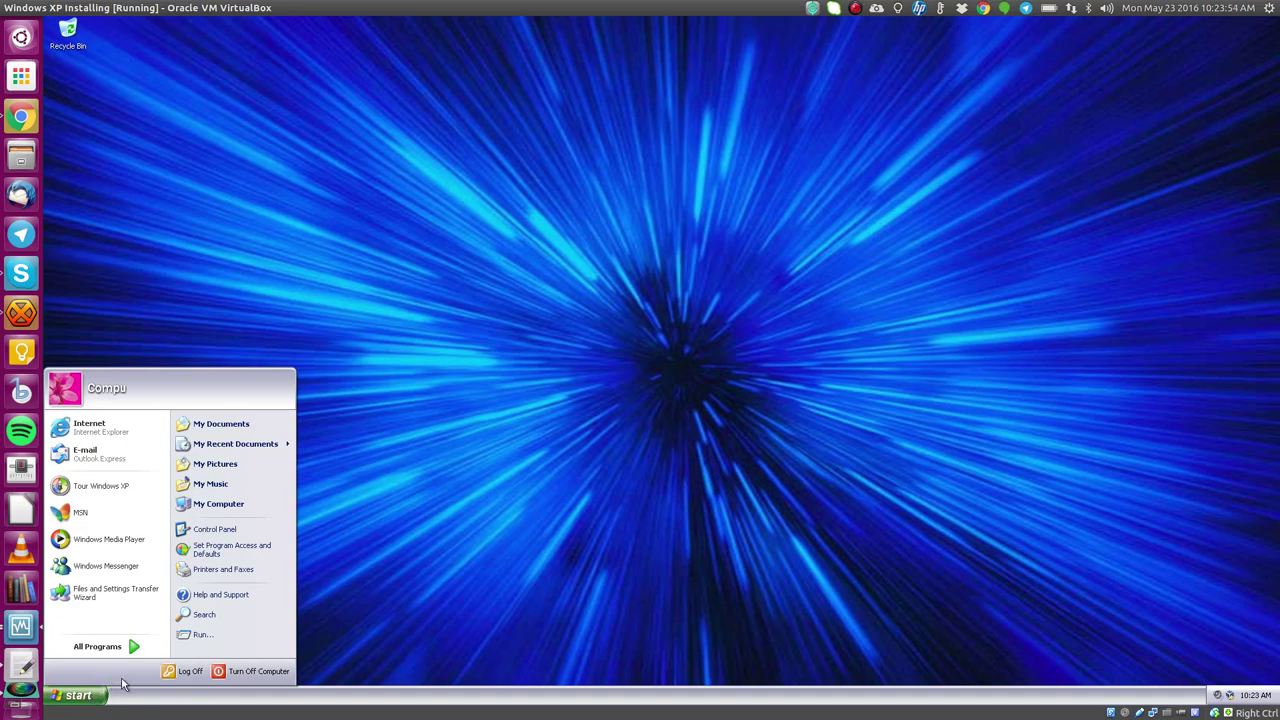
pyautogui.click(221, 673)
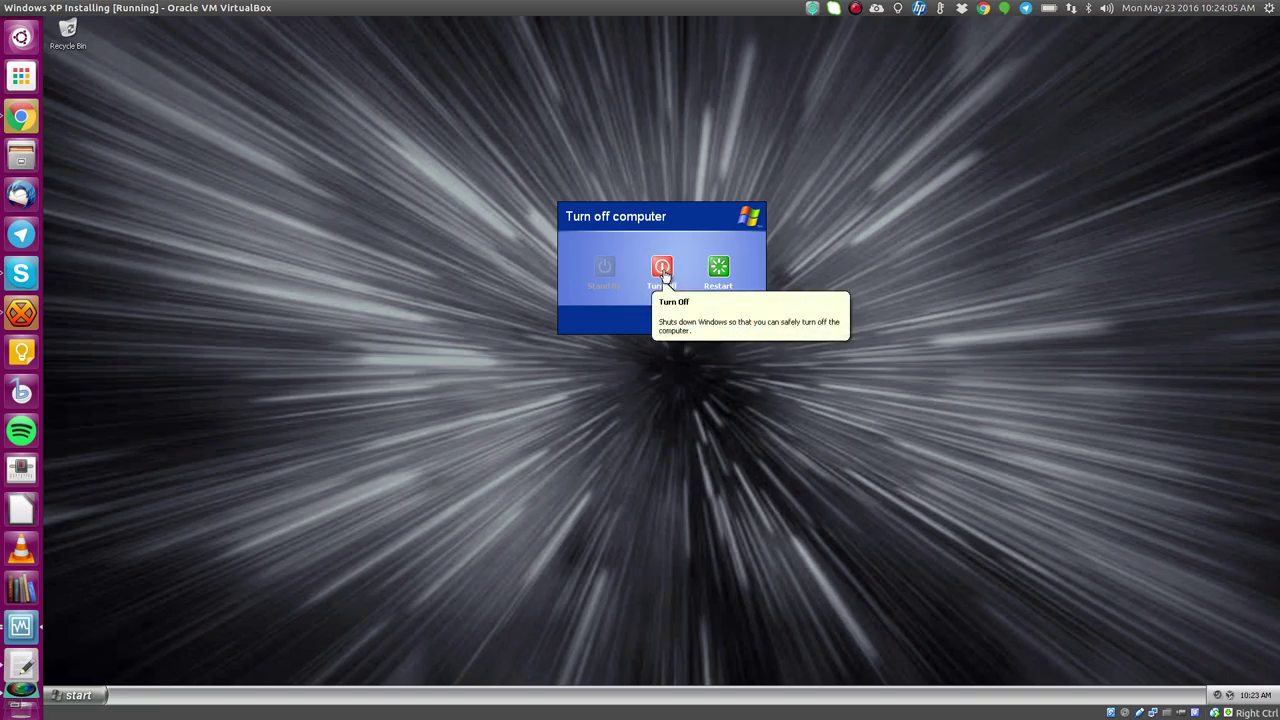
pyautogui.click(663, 270)
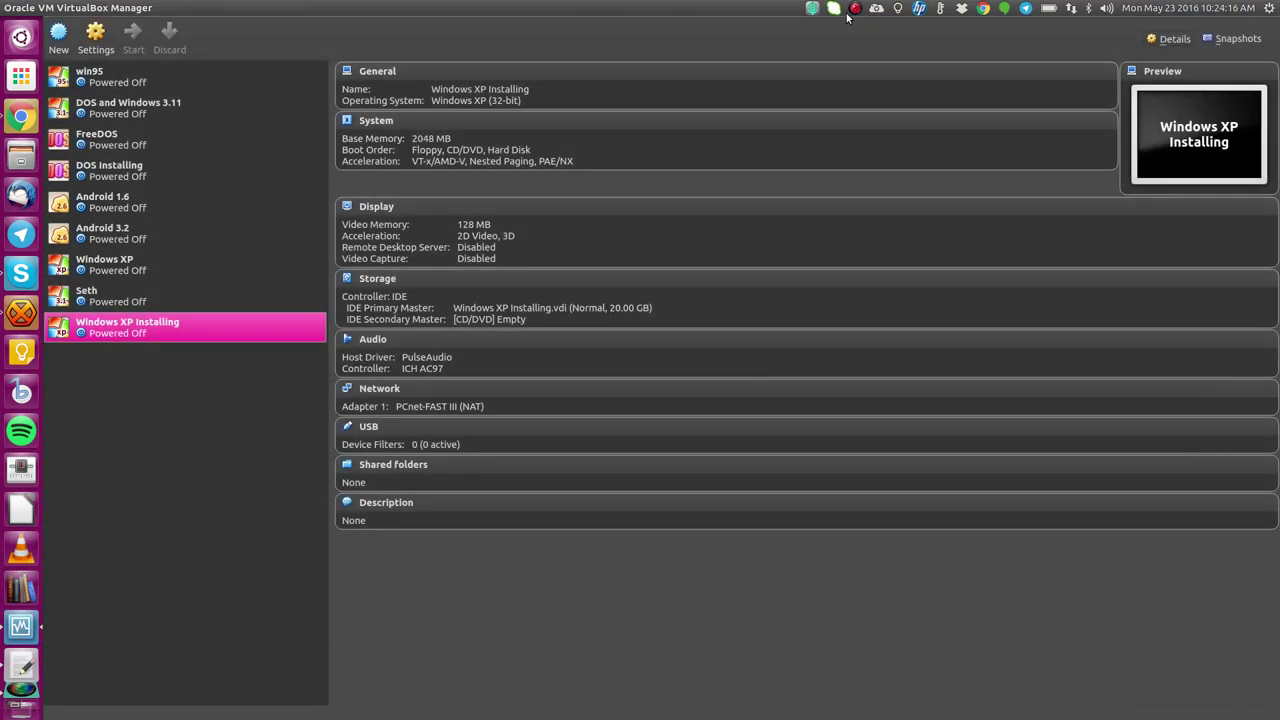
pyautogui.click(854, 9)
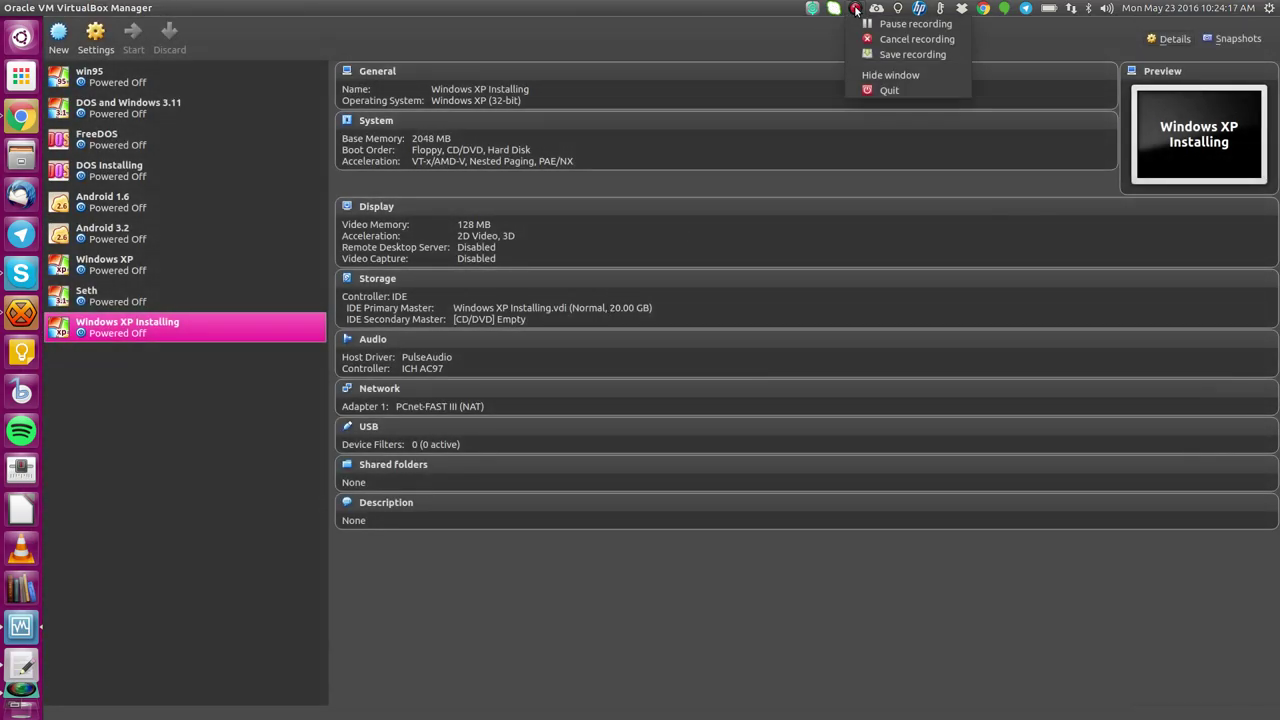